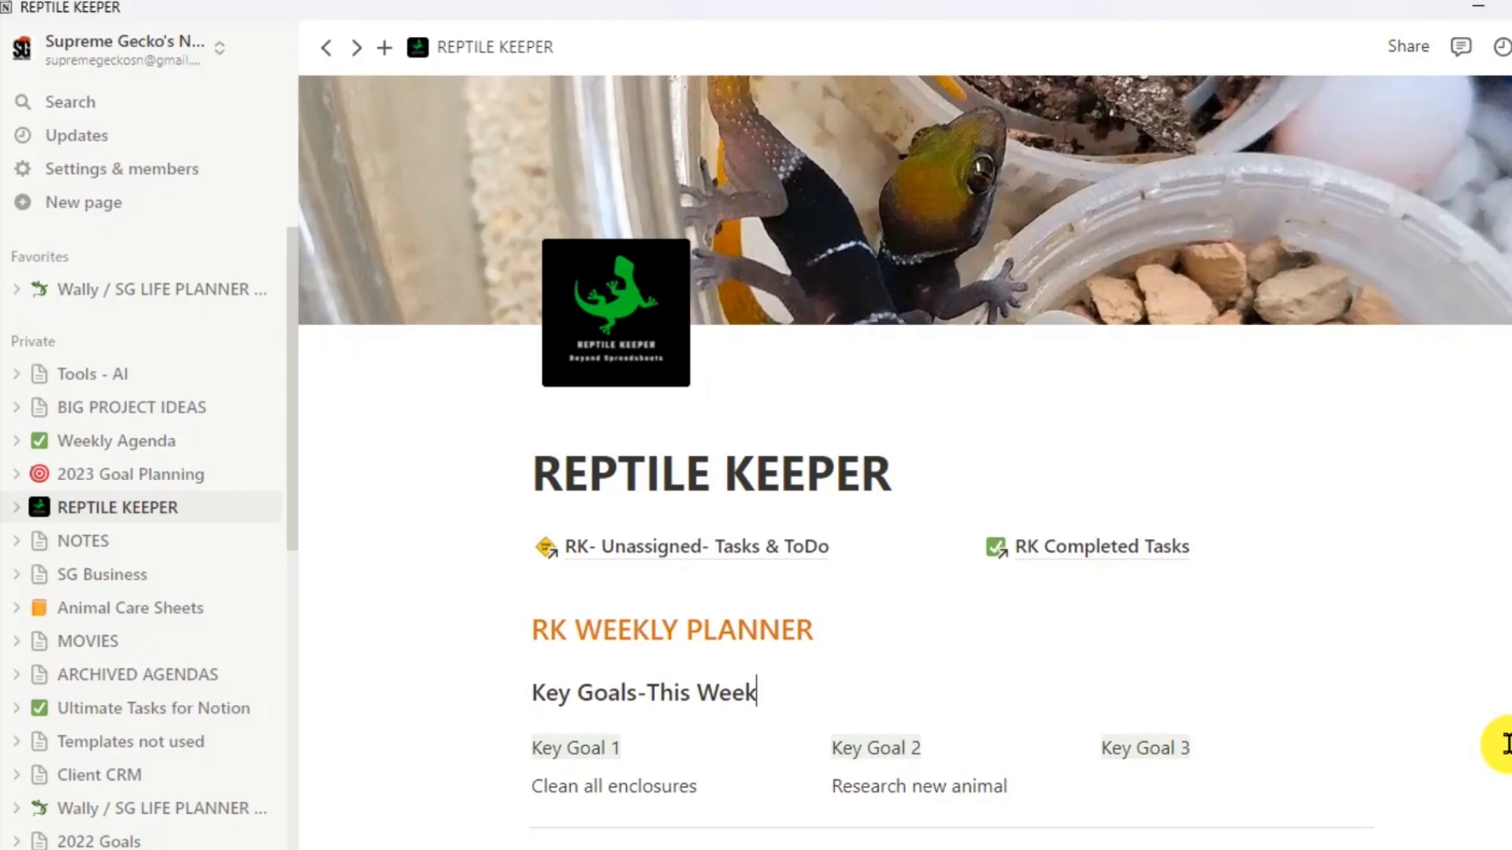
scroll(1504, 467, "down", 3)
scroll(1505, 467, "down", 10)
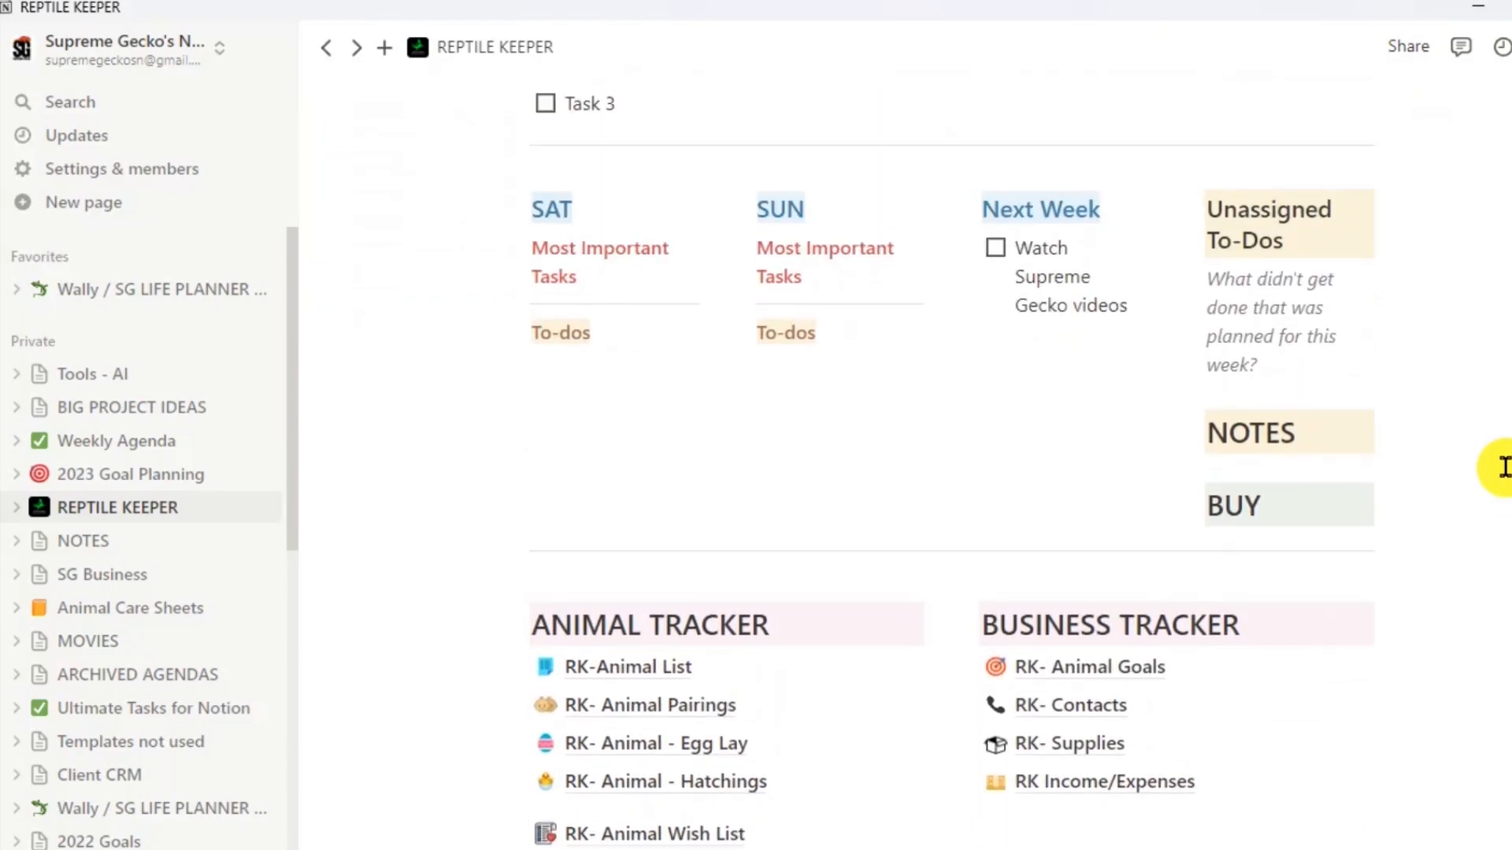
scroll(1500, 464, "up", 6)
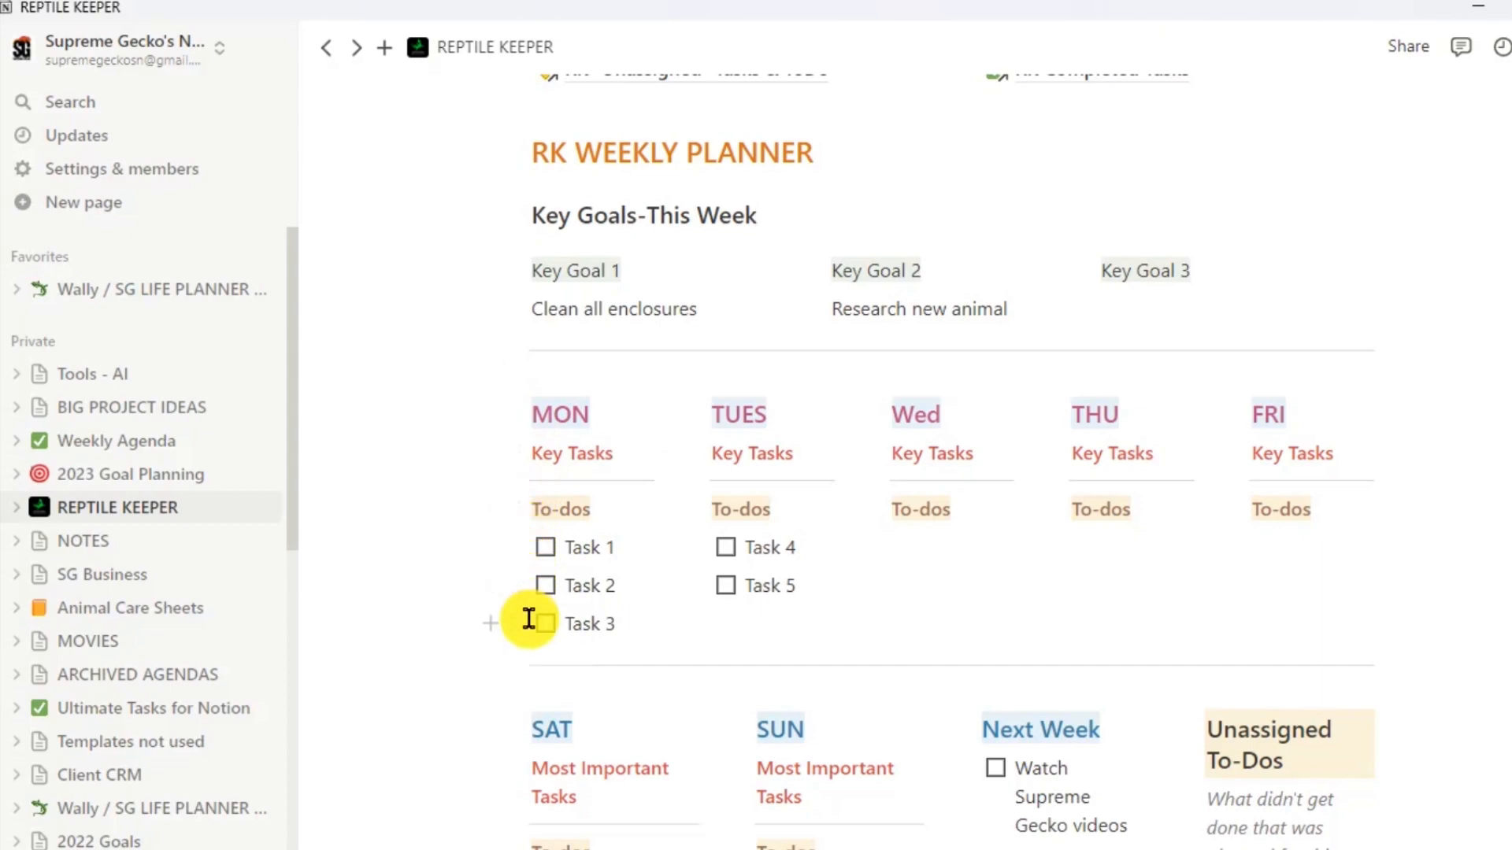
double_click(634, 623)
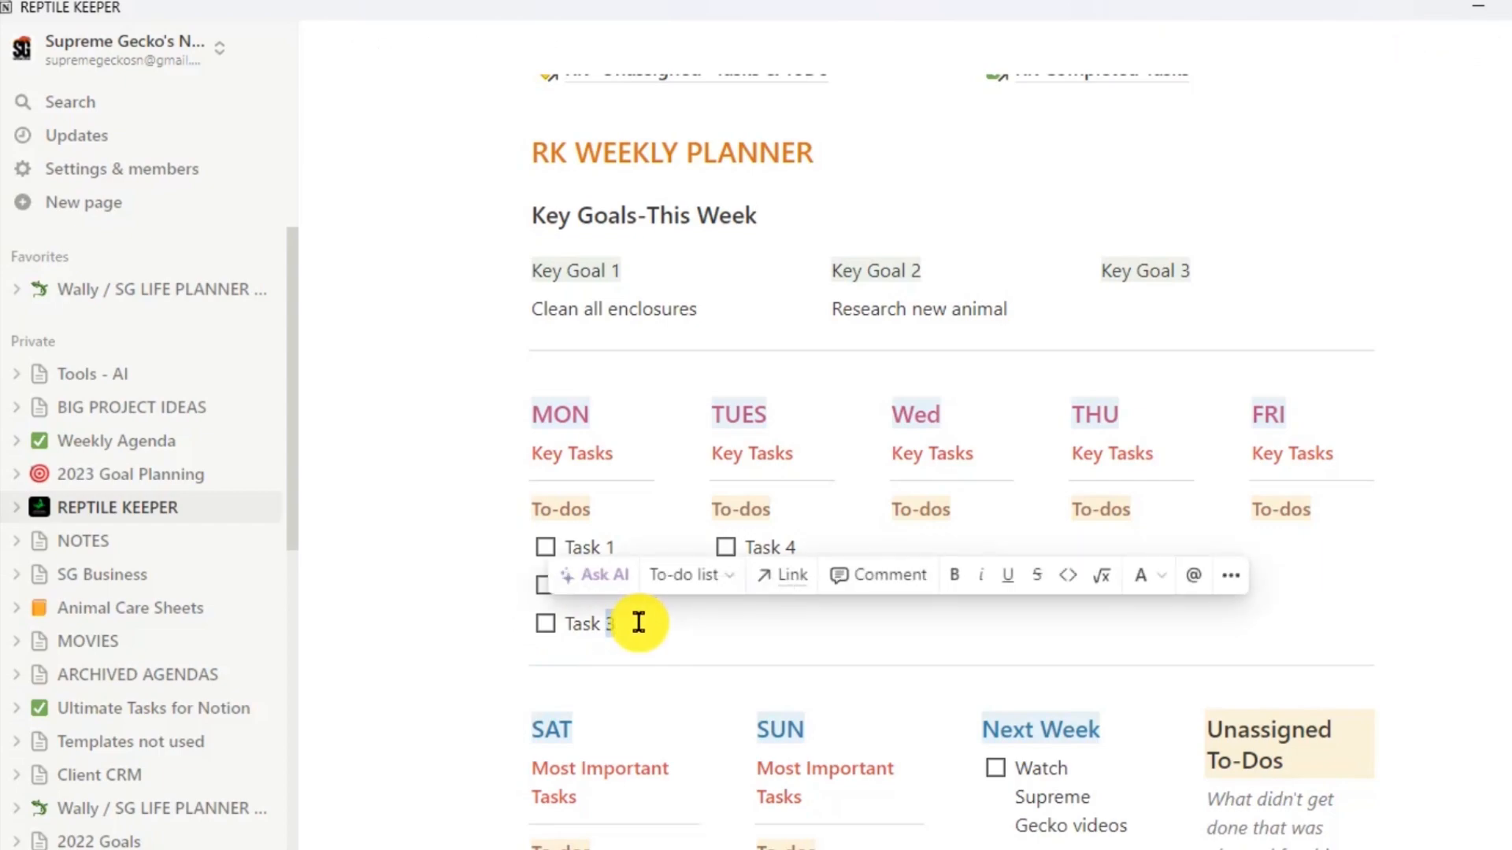
left_click(639, 623)
type(".2")
left_click(953, 598)
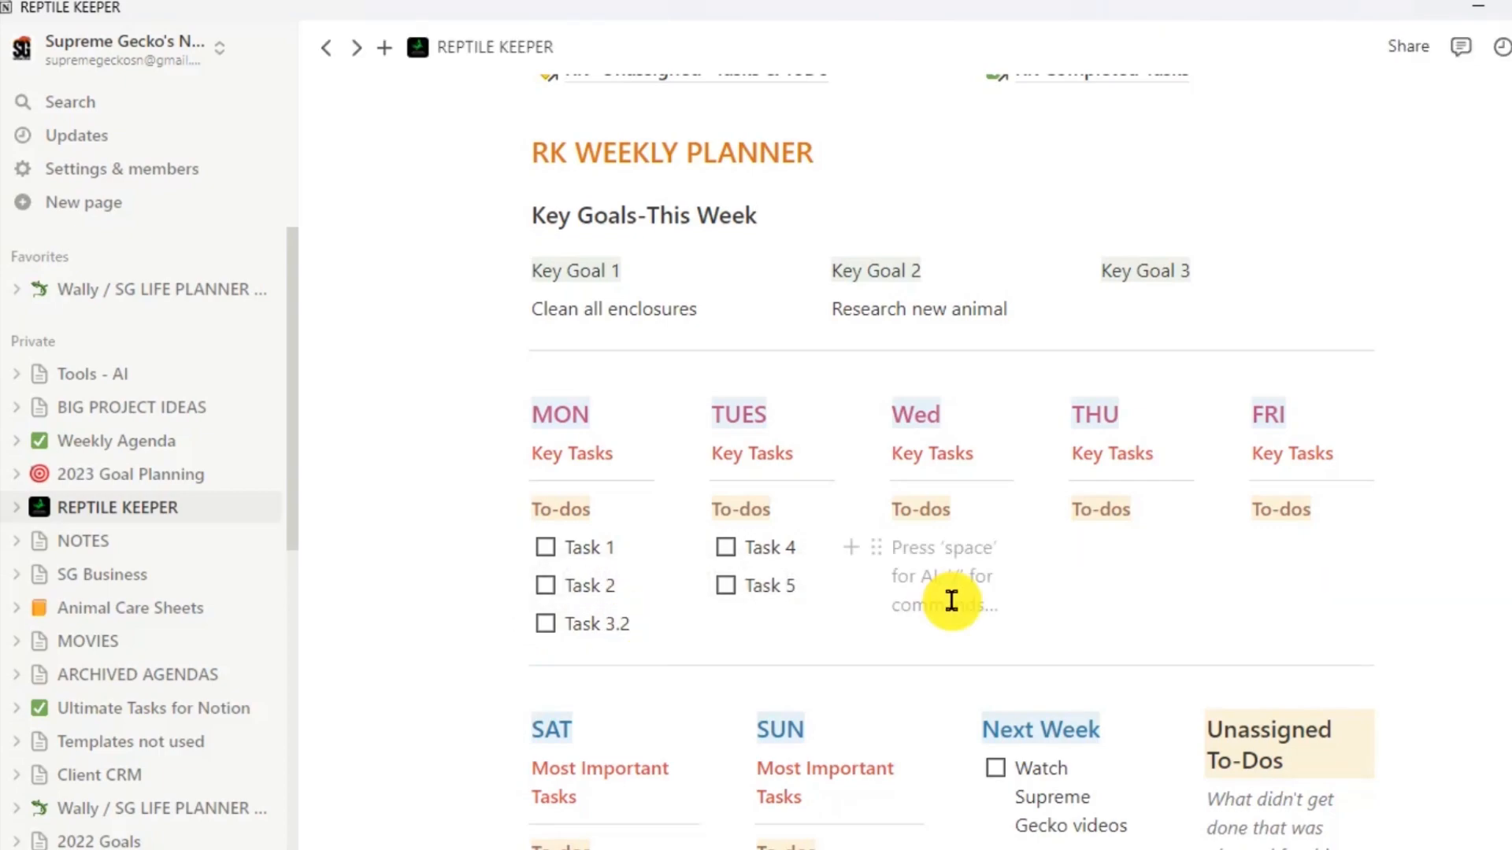
left_click(645, 623)
key("BackSpace")
key("BackSpace")
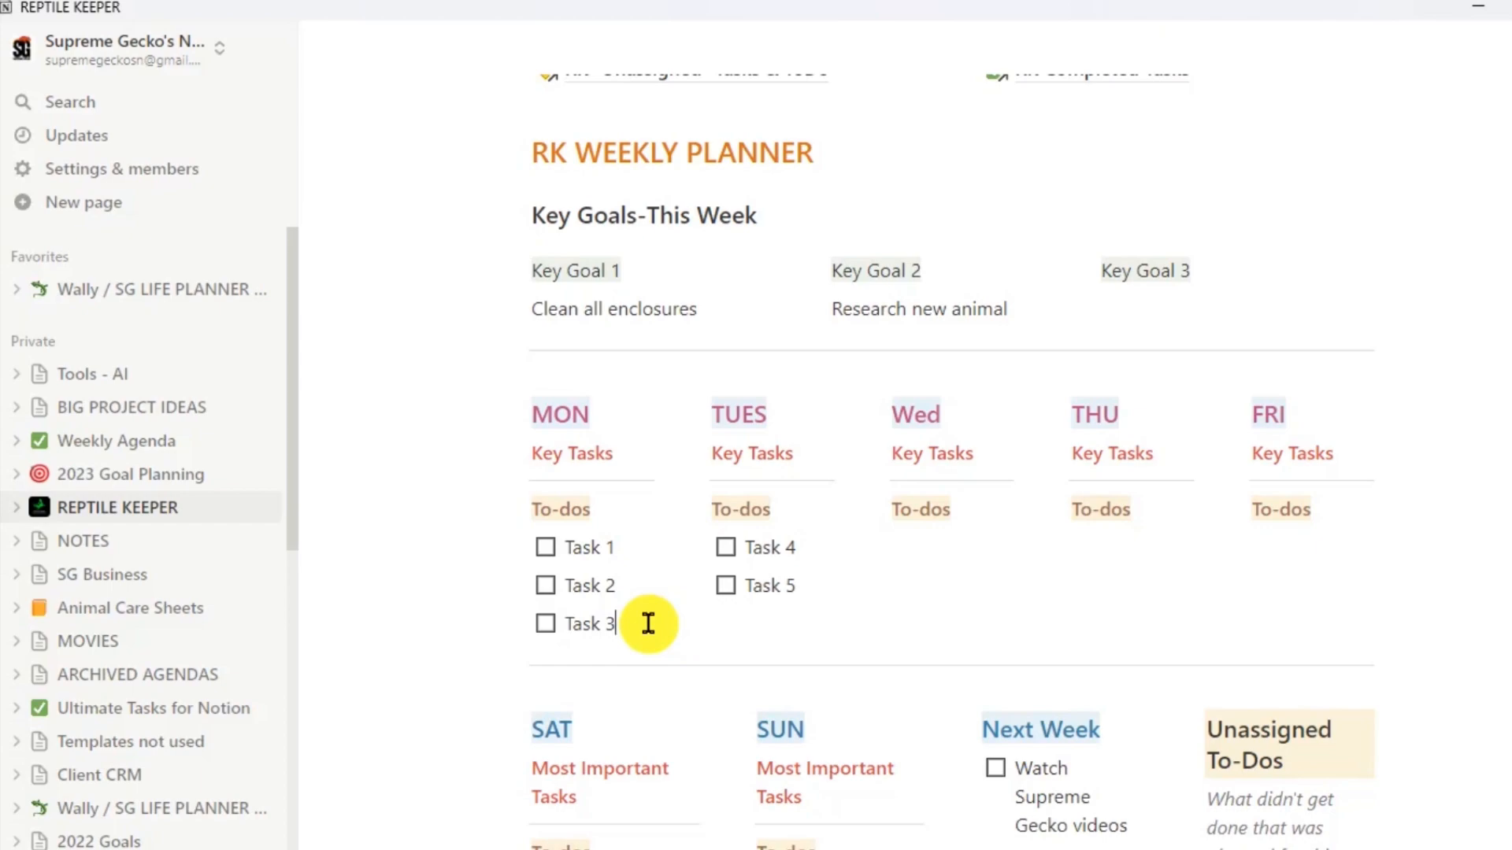
Add a new to-do named "Task 3.5" below Task 3 in Monday's to-dos.
key("Return")
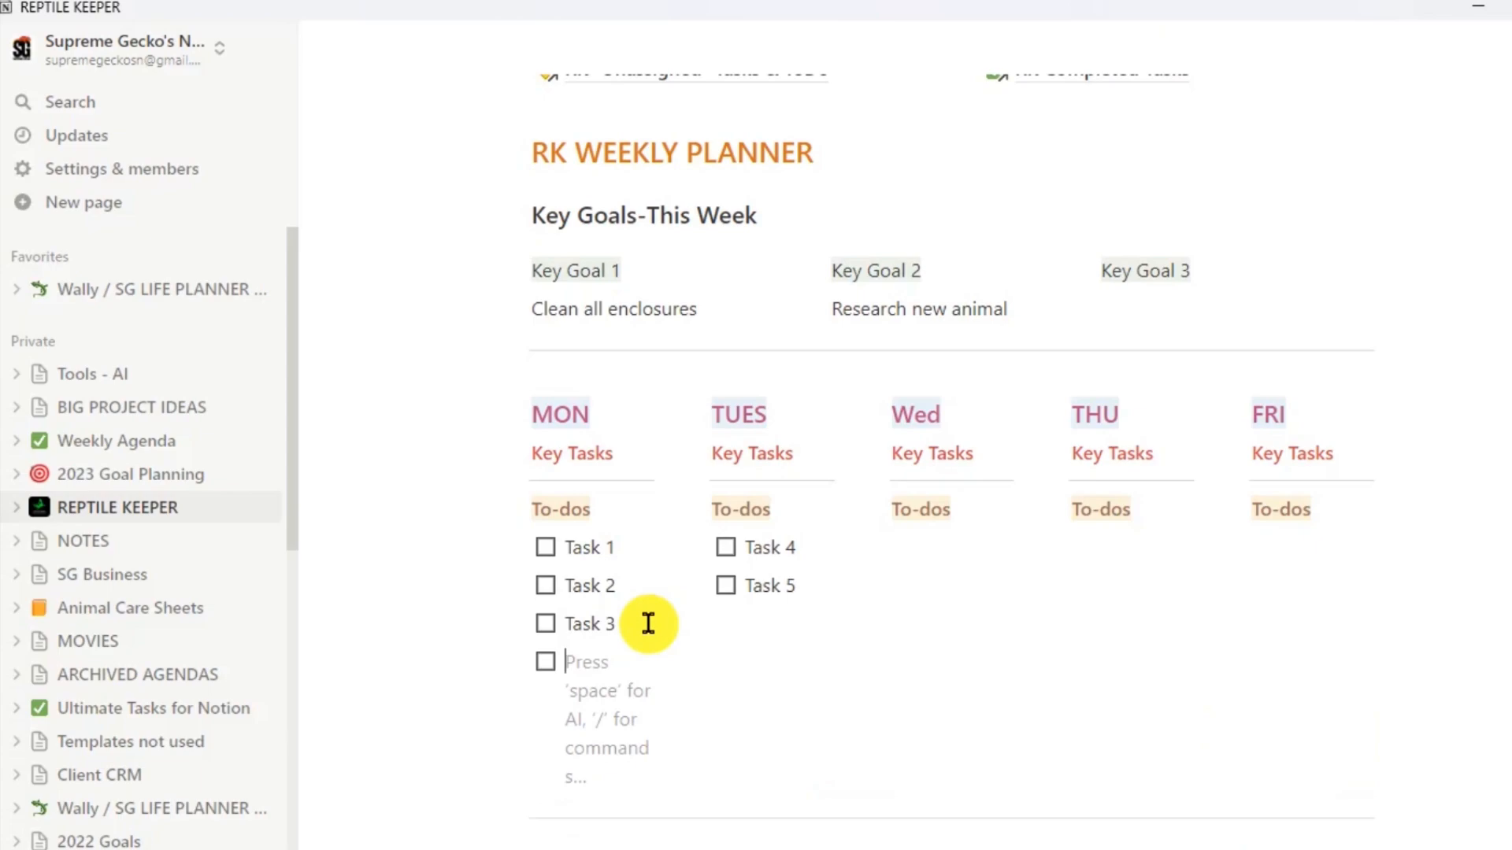
type("Task 3.5")
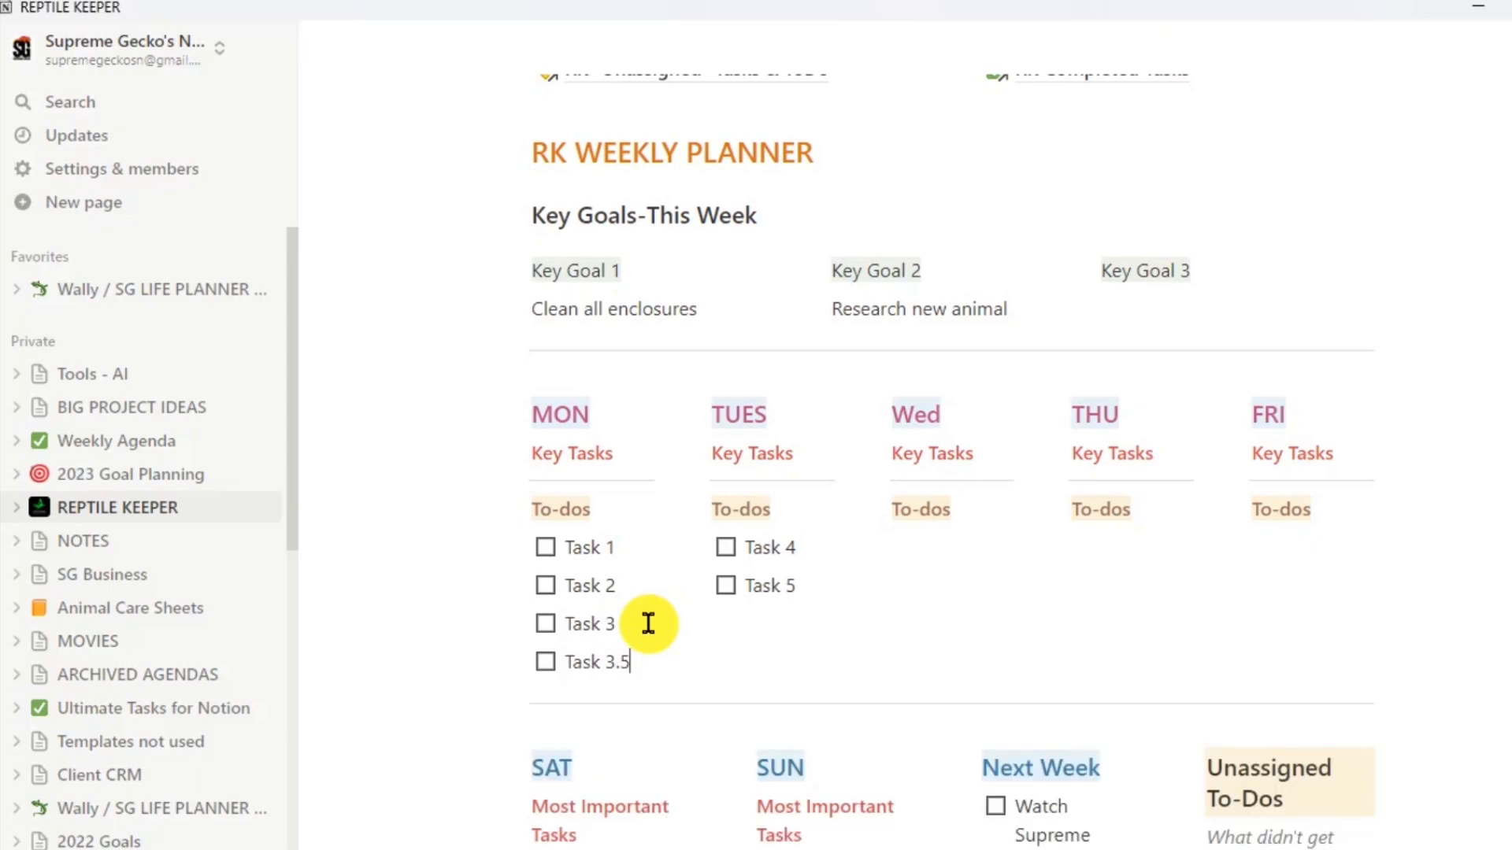
Delete the Task 3.5 to-do from Monday's list and undo the deletion.
left_click(522, 664)
left_click(364, 458)
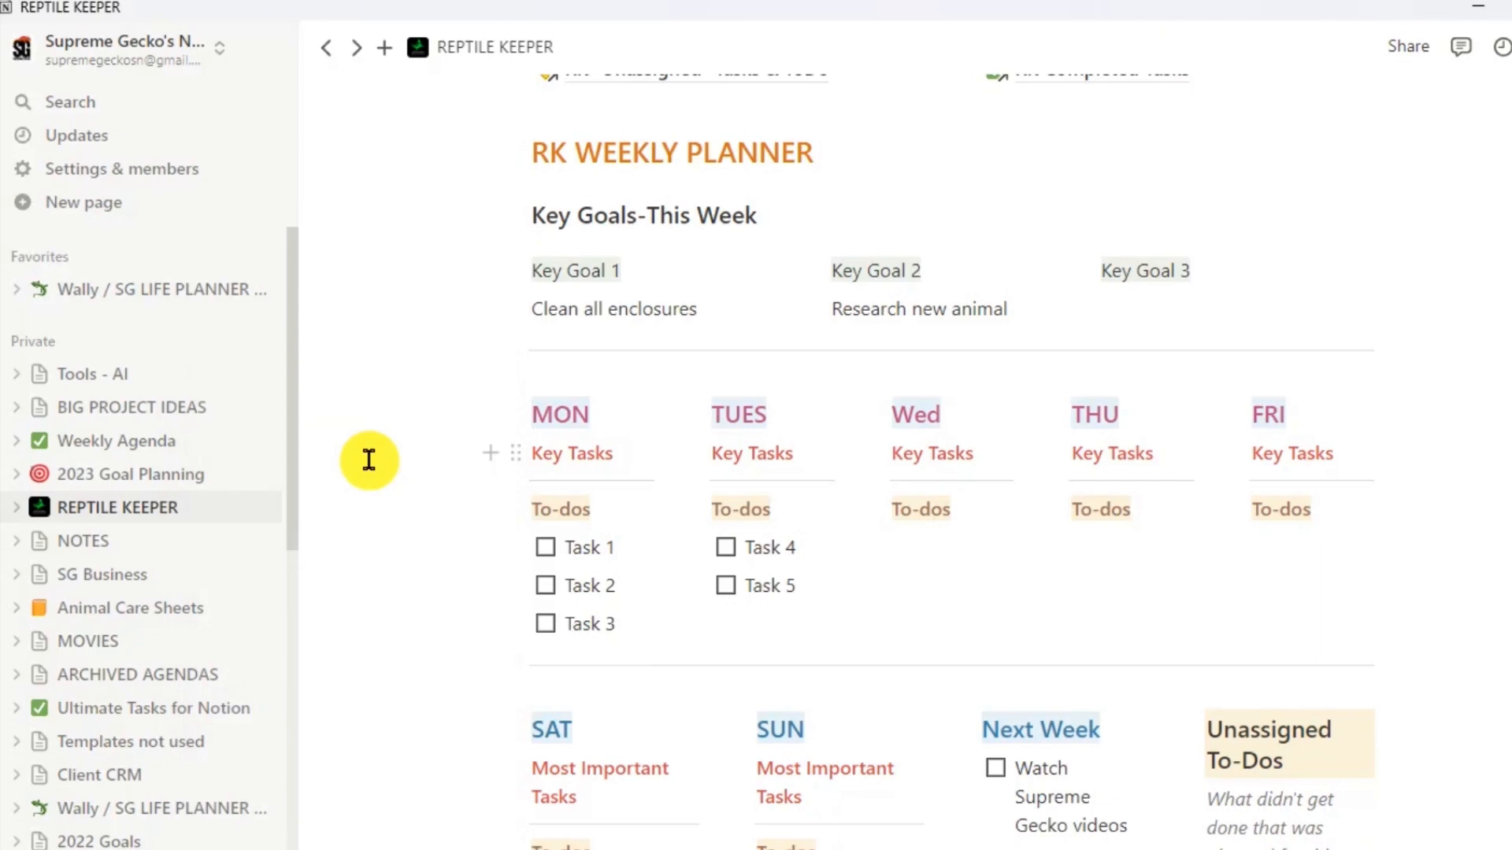
key("ctrl+z")
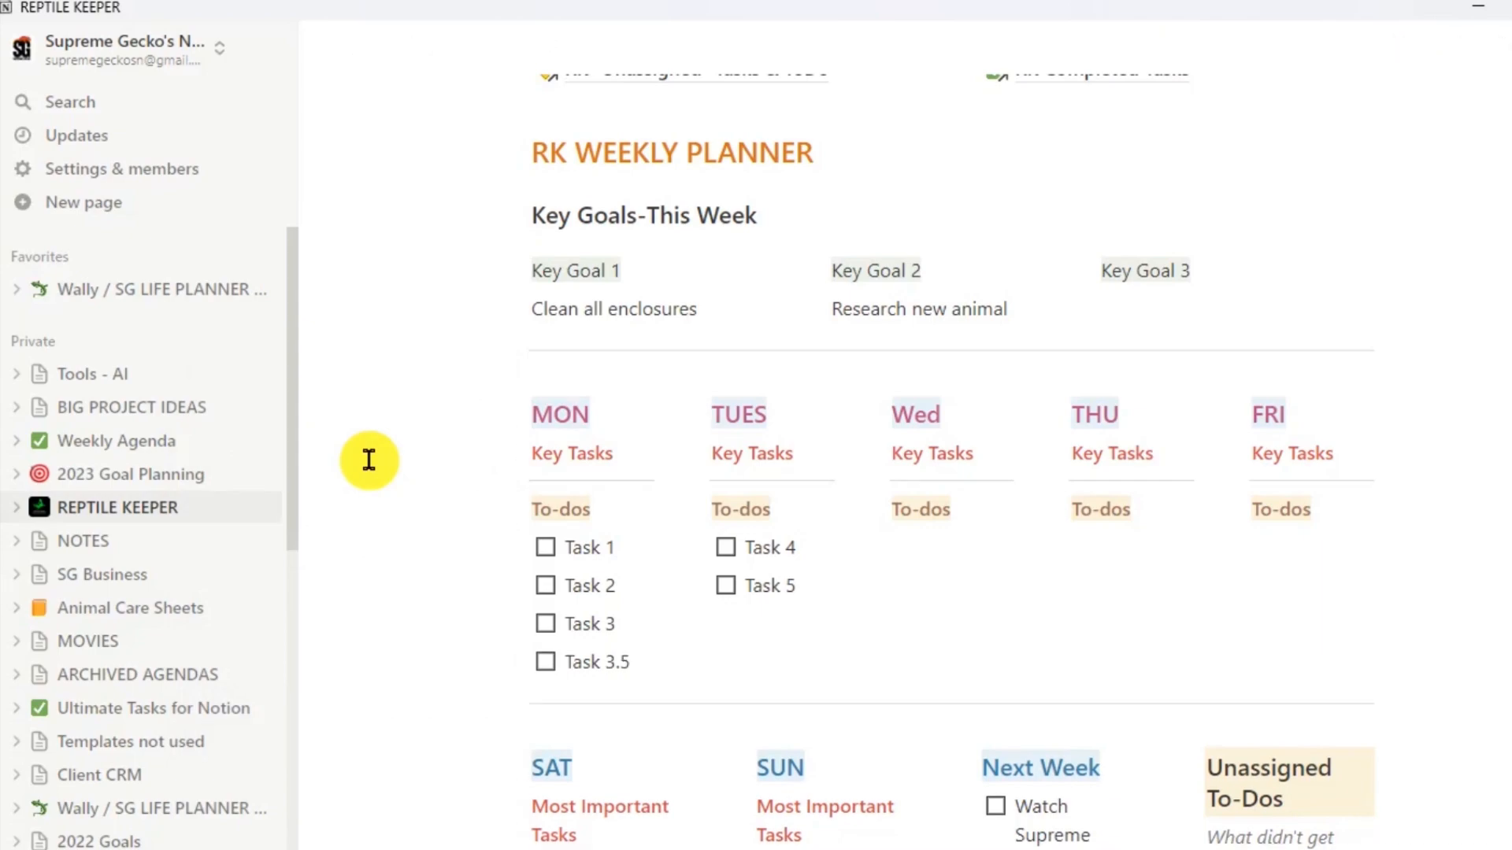
Duplicate the Task 3.5 to-do under Monday and rename the copy "Task 3.75".
left_click(520, 663)
left_click(382, 490)
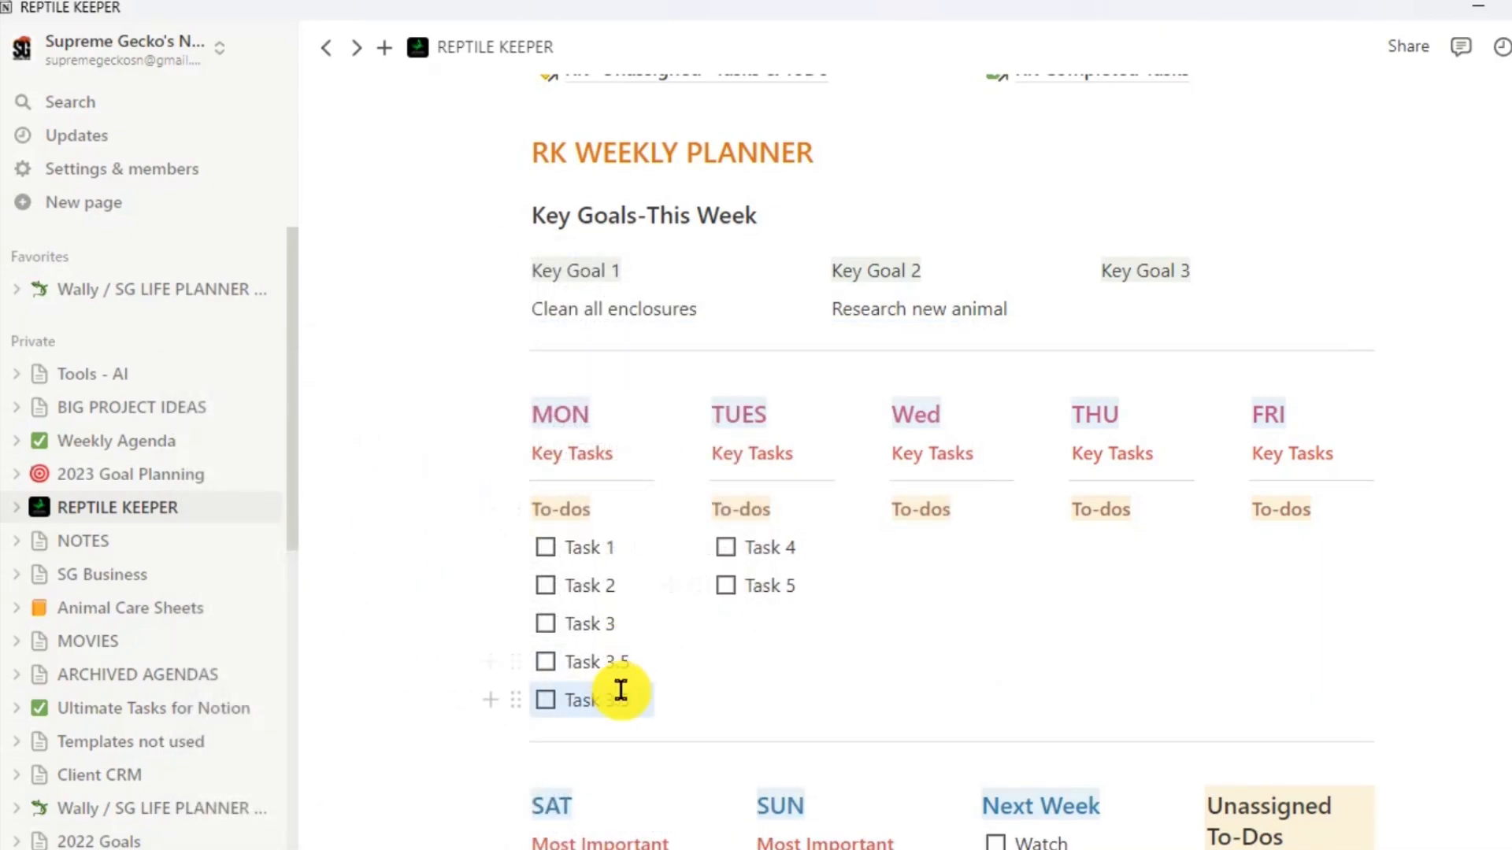
left_click(668, 697)
key("shift+Left")
key("shift+Left")
key("shift+Left")
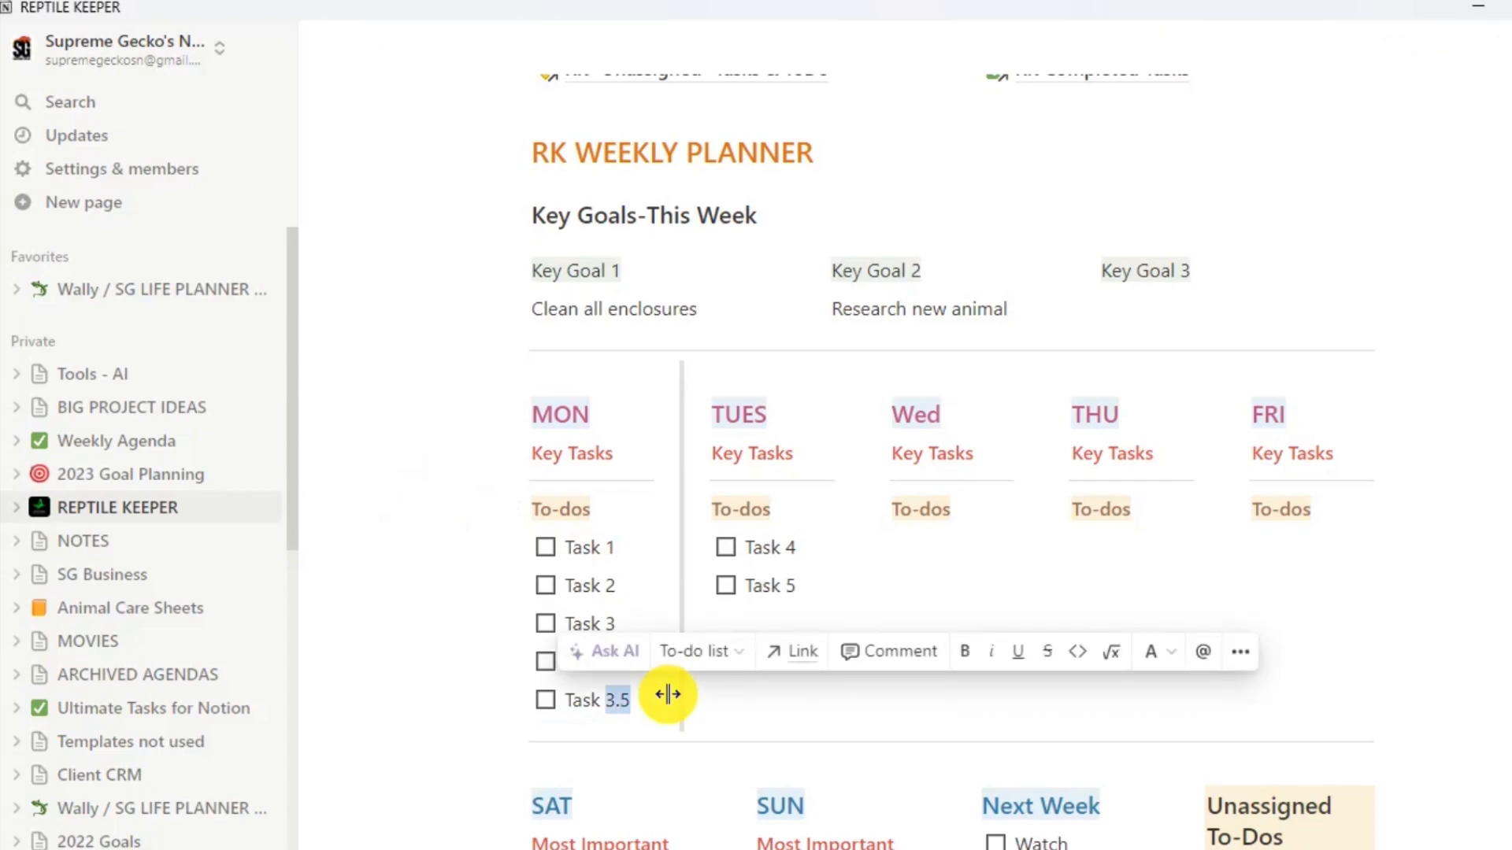
type("3.75")
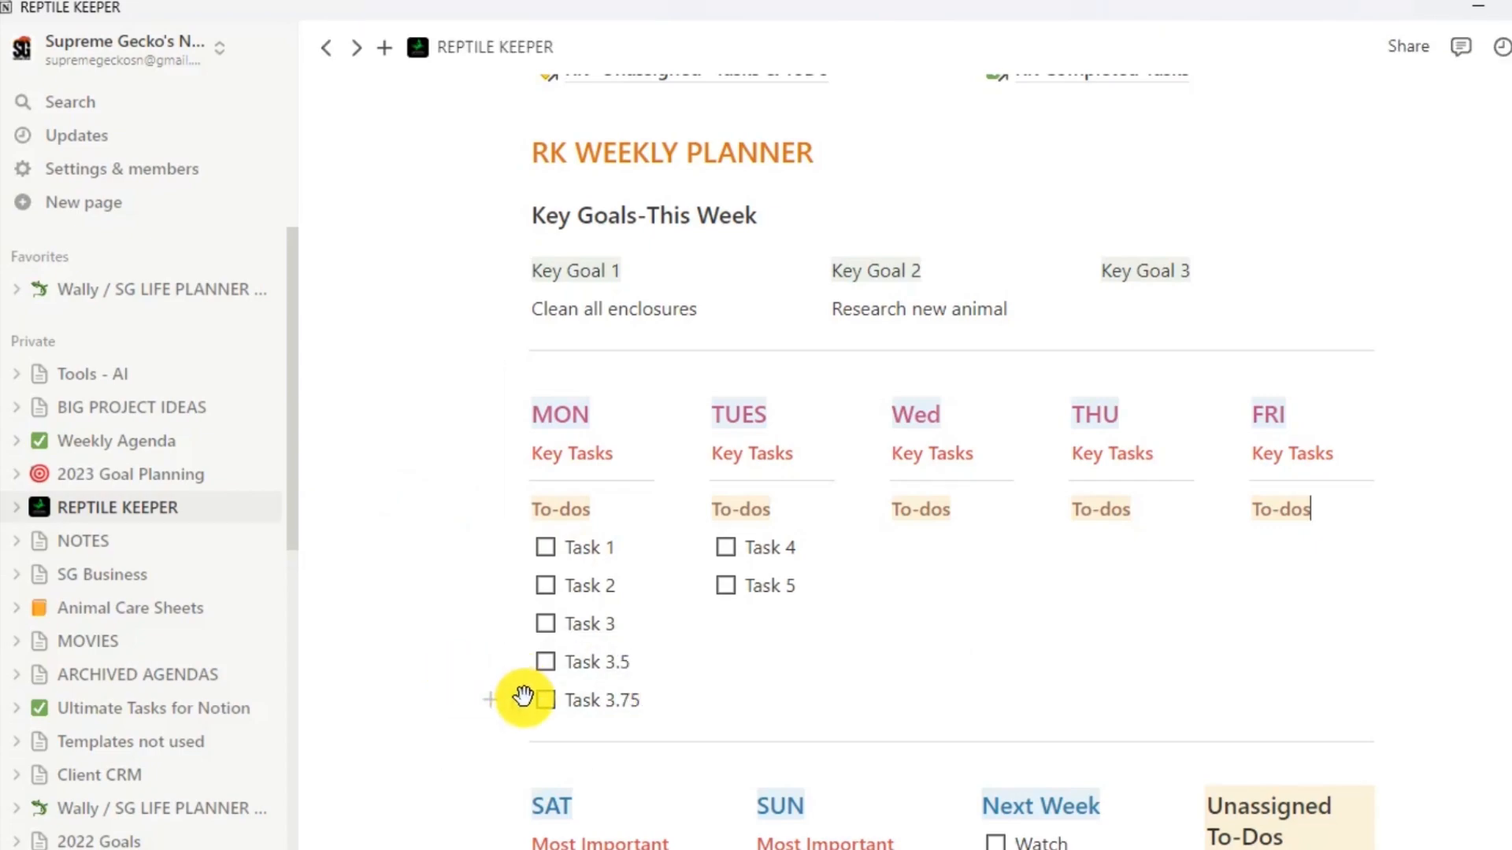
Move Task 3.75 from Monday to the start of Tuesday's to-dos, above Task 4.
left_click_drag(516, 699, 722, 542)
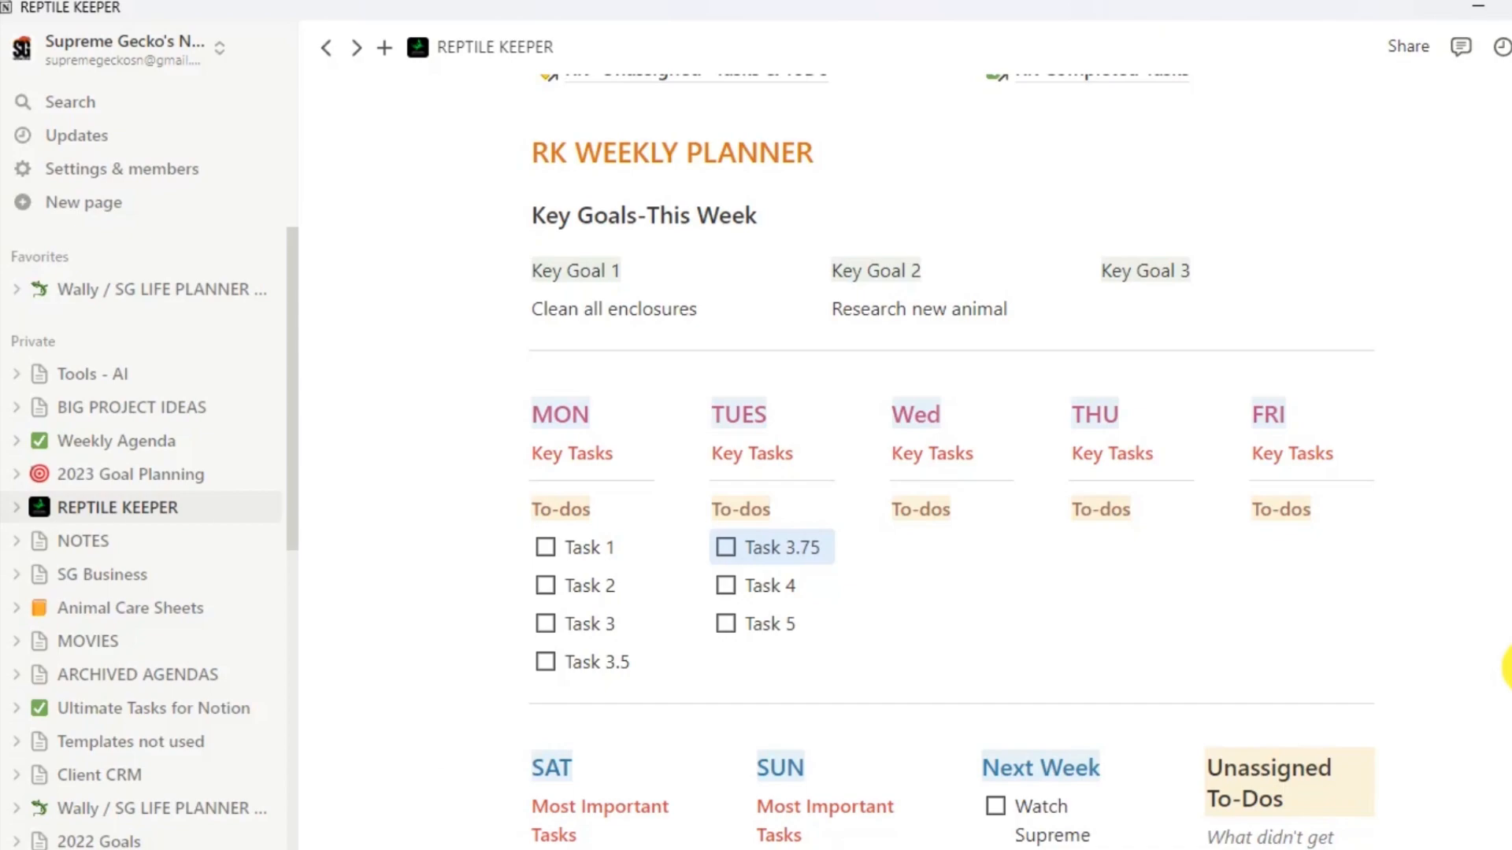
Move only Task 3.75 from Tuesday to Wednesday's to-dos and undo the move.
left_click(693, 544)
left_click_drag(693, 543, 910, 551)
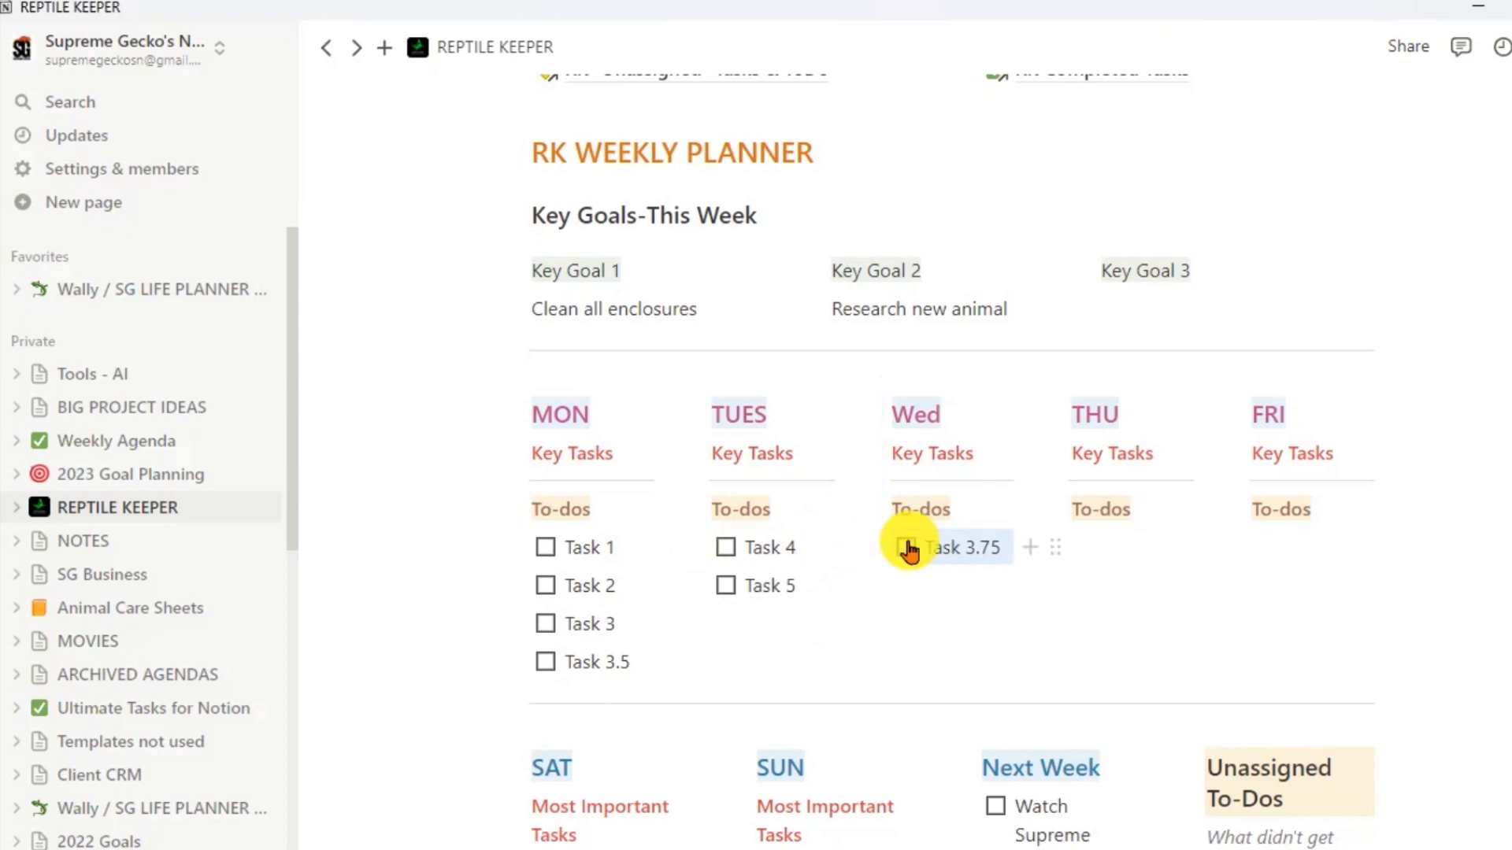
key("ctrl+z")
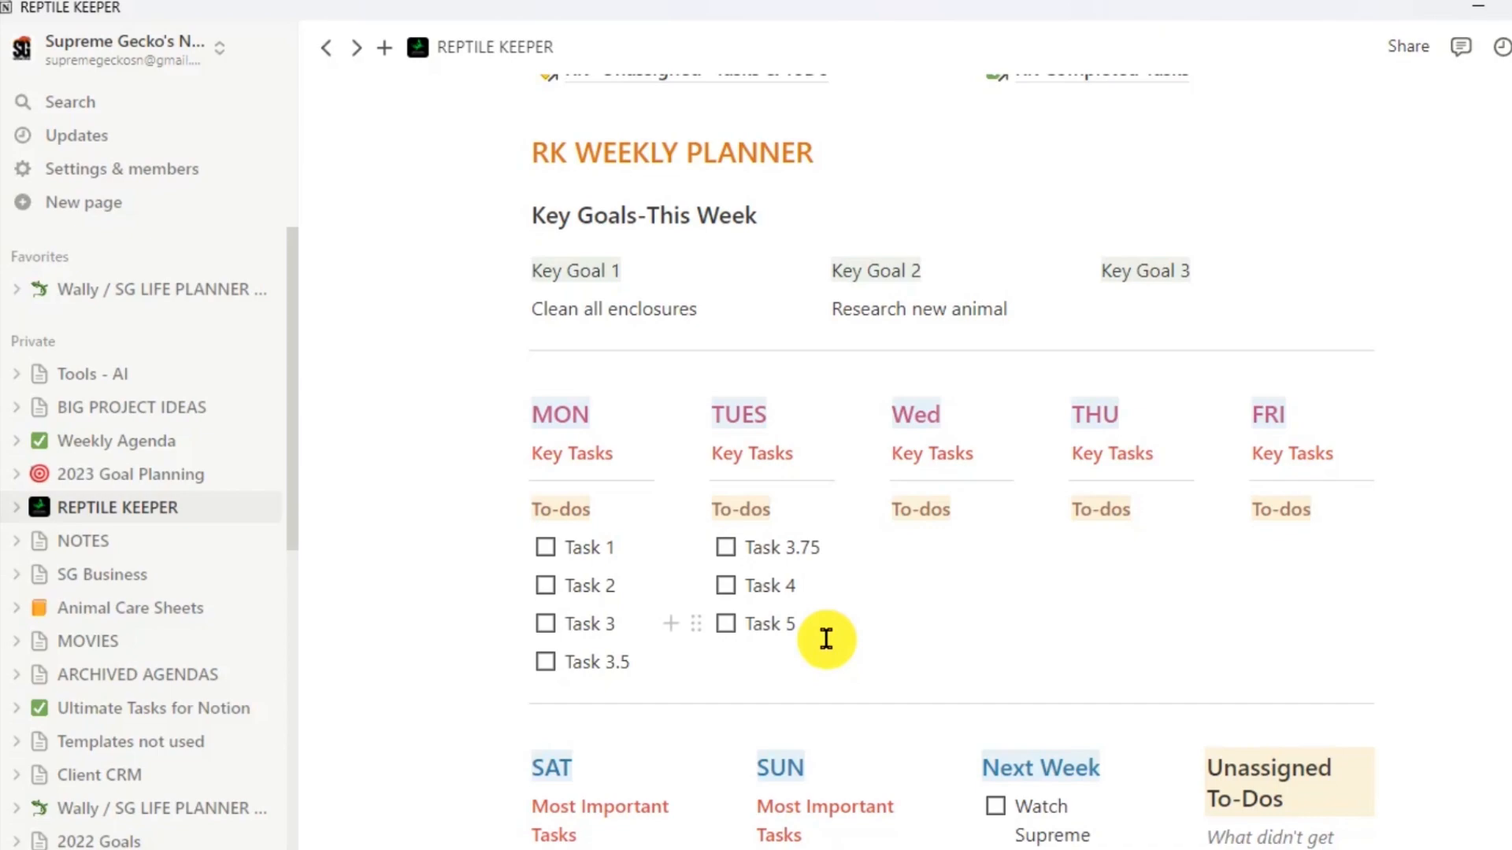
Move Task 3.75, Task 4 and Task 5 together from Tuesday to Wednesday's to-dos and undo the move.
left_click(826, 639)
left_click_drag(826, 639, 738, 544)
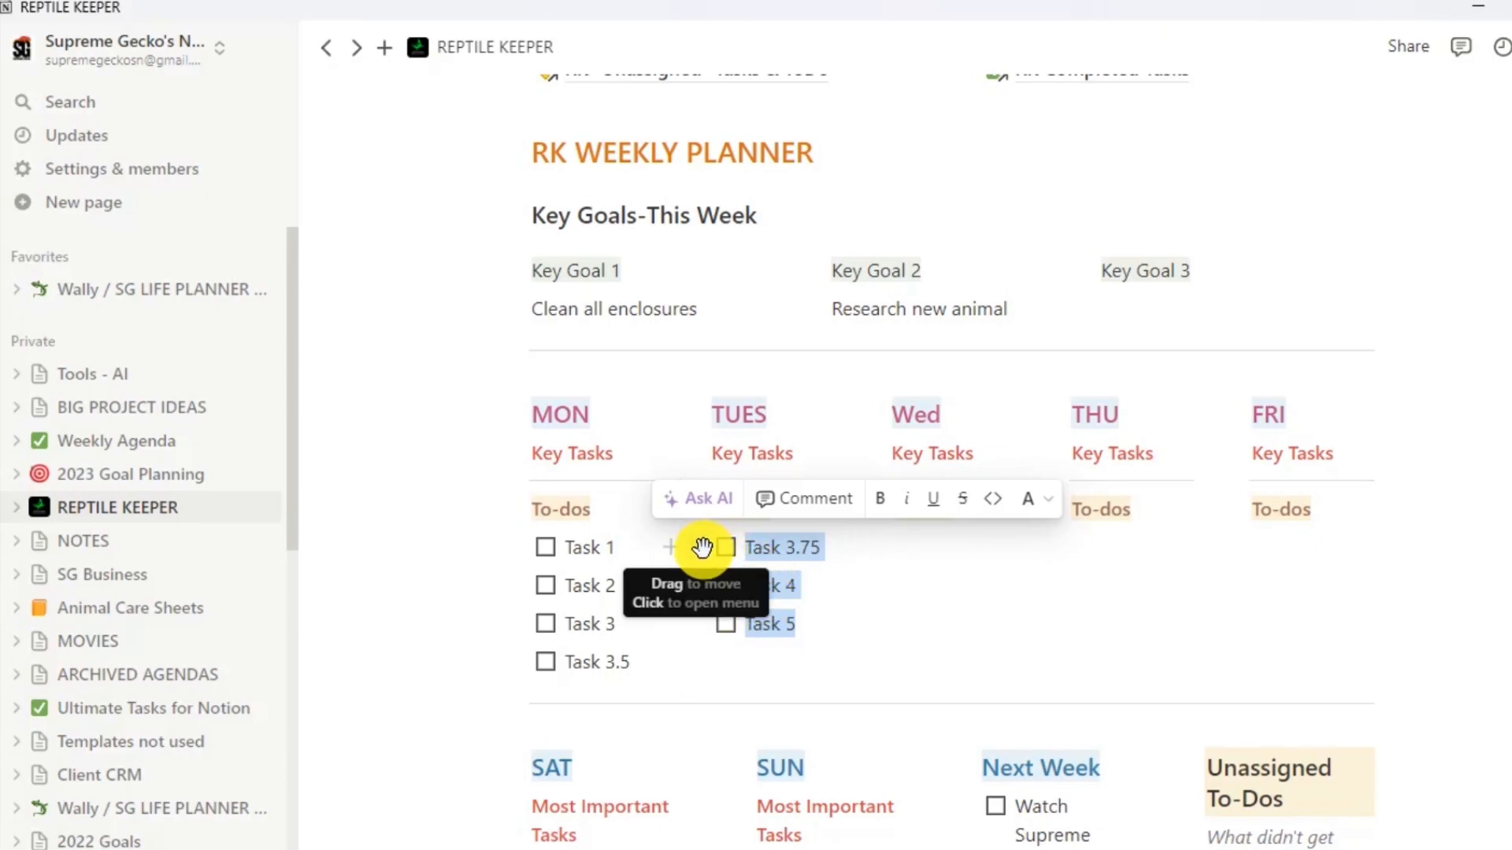
left_click_drag(701, 546, 904, 542)
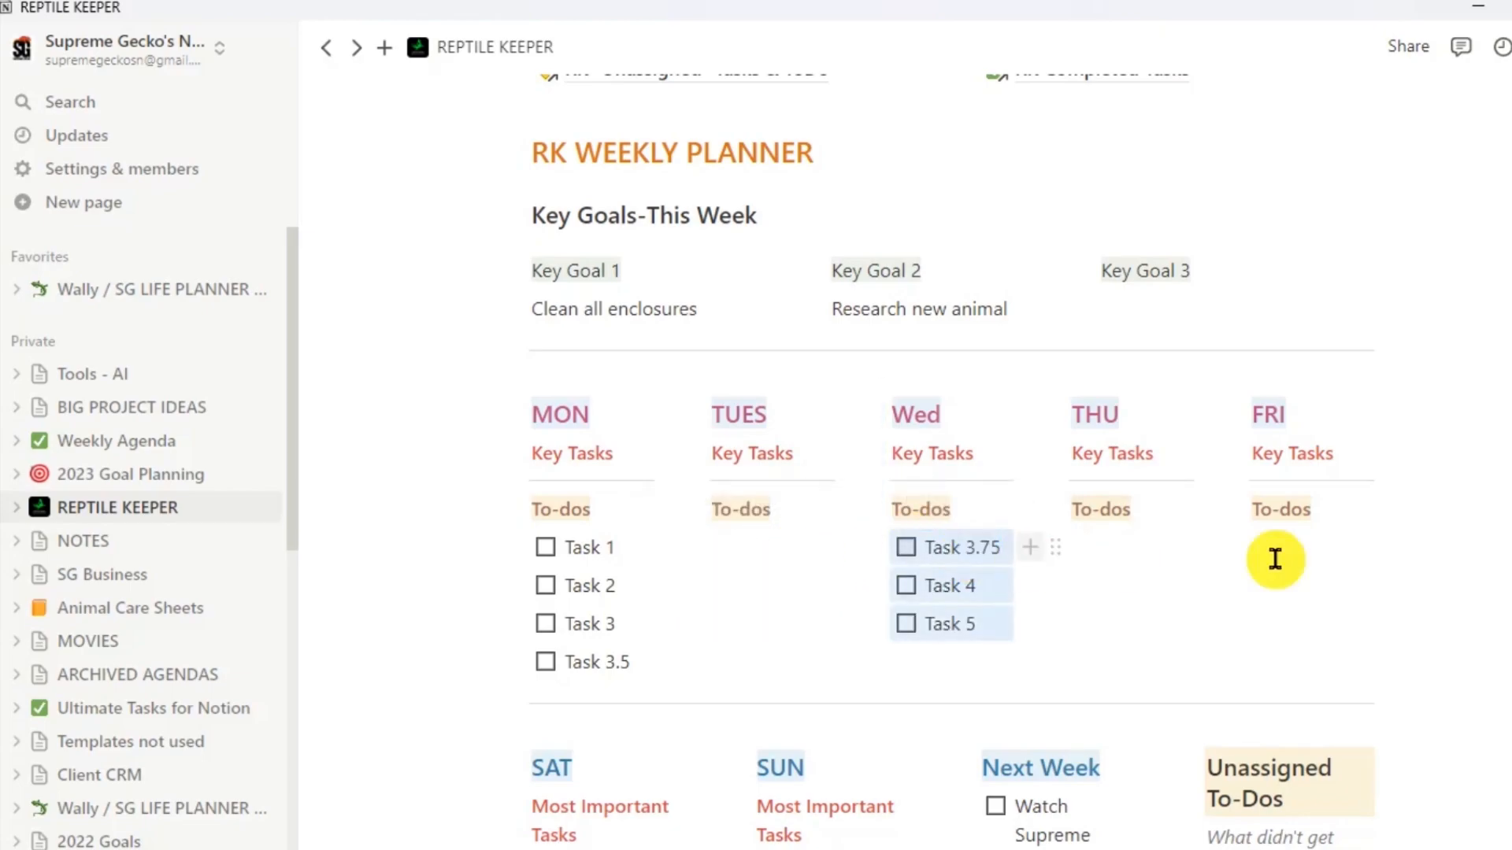
left_click(1456, 545)
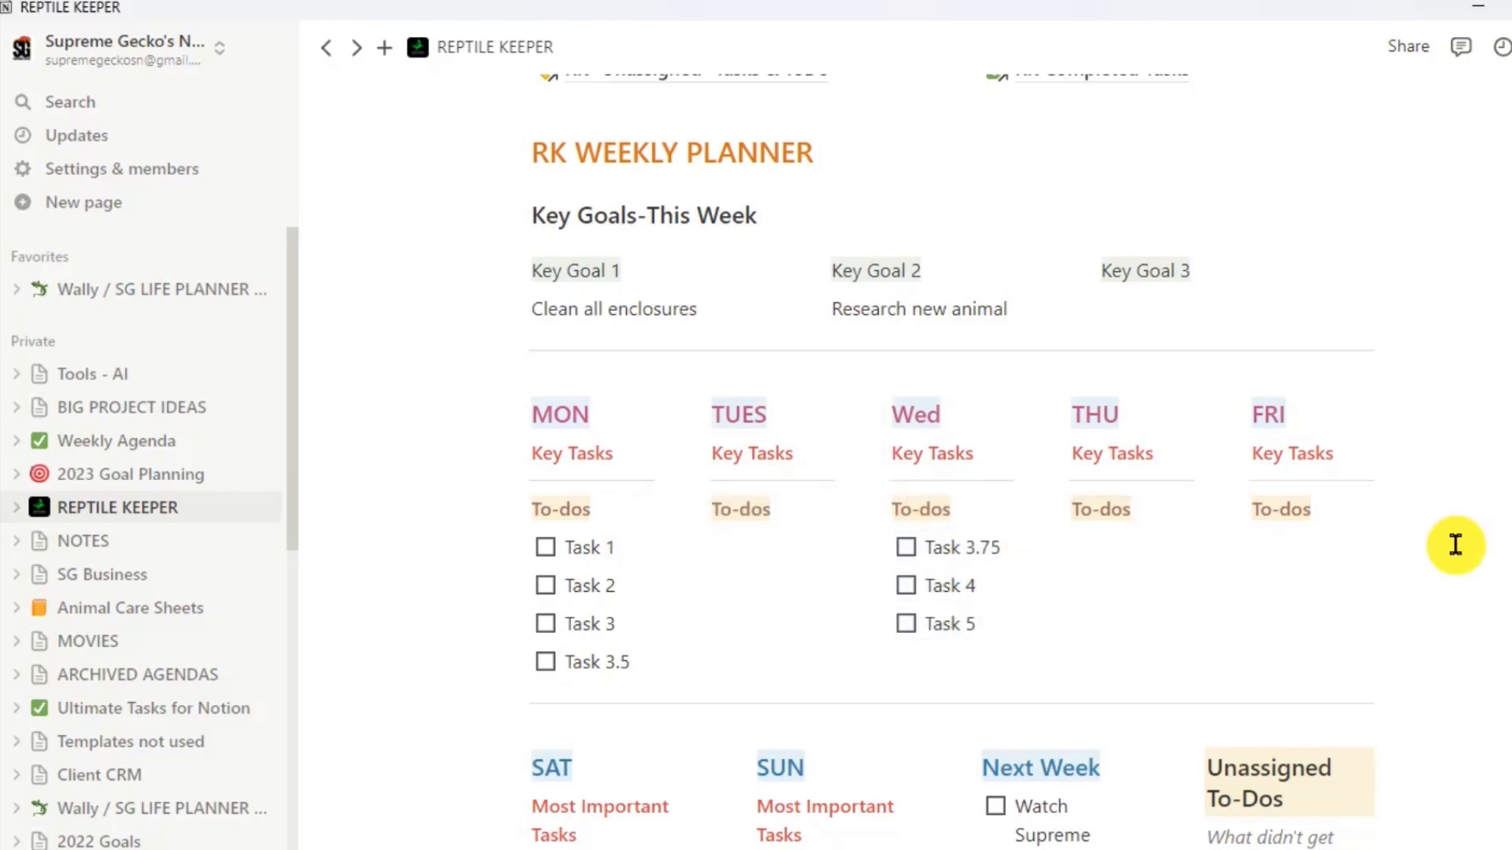
key("ctrl+z")
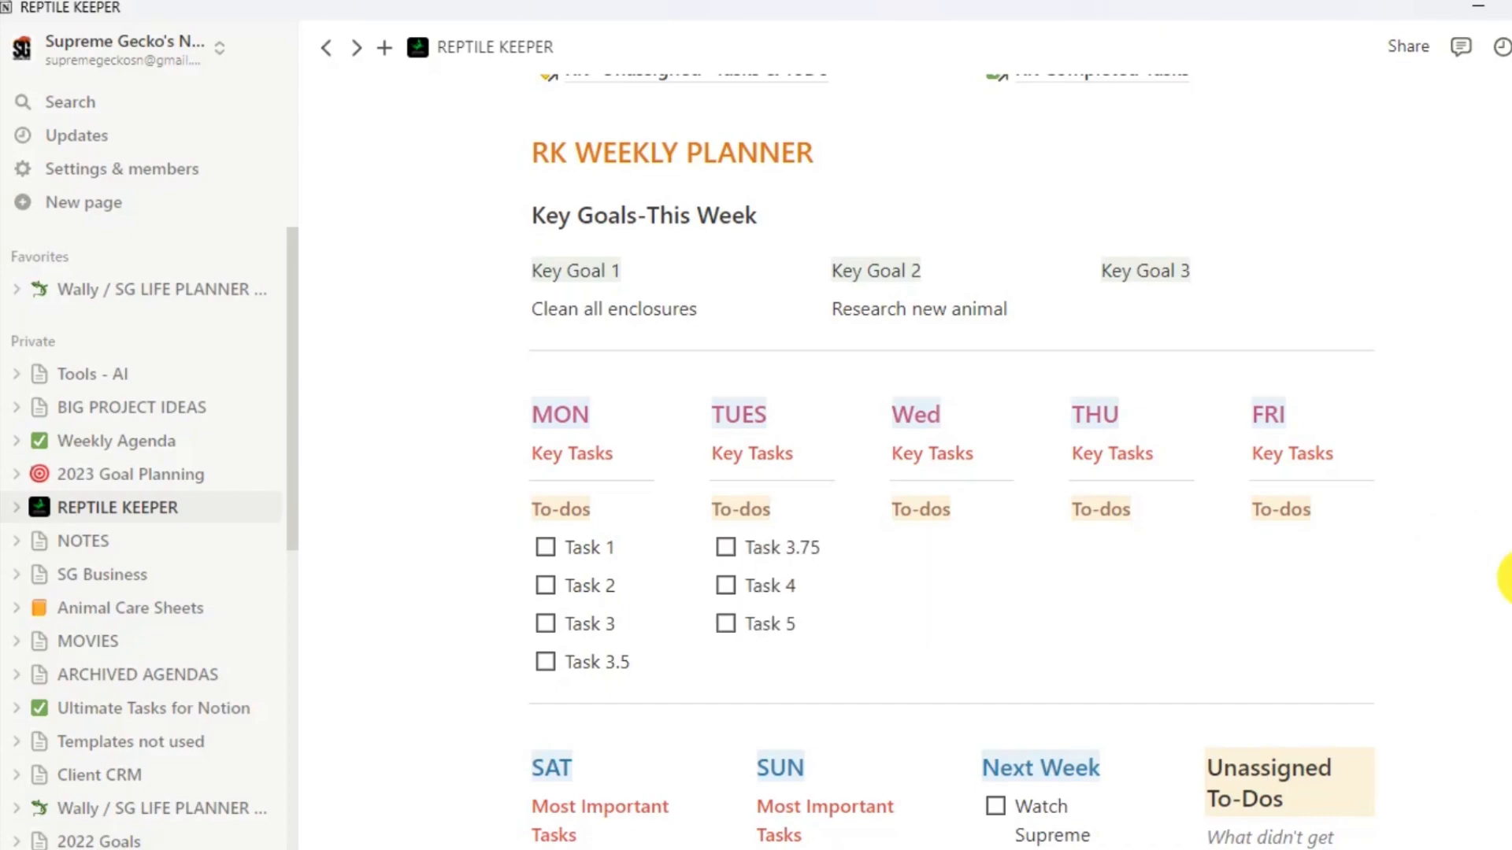
left_click(913, 541)
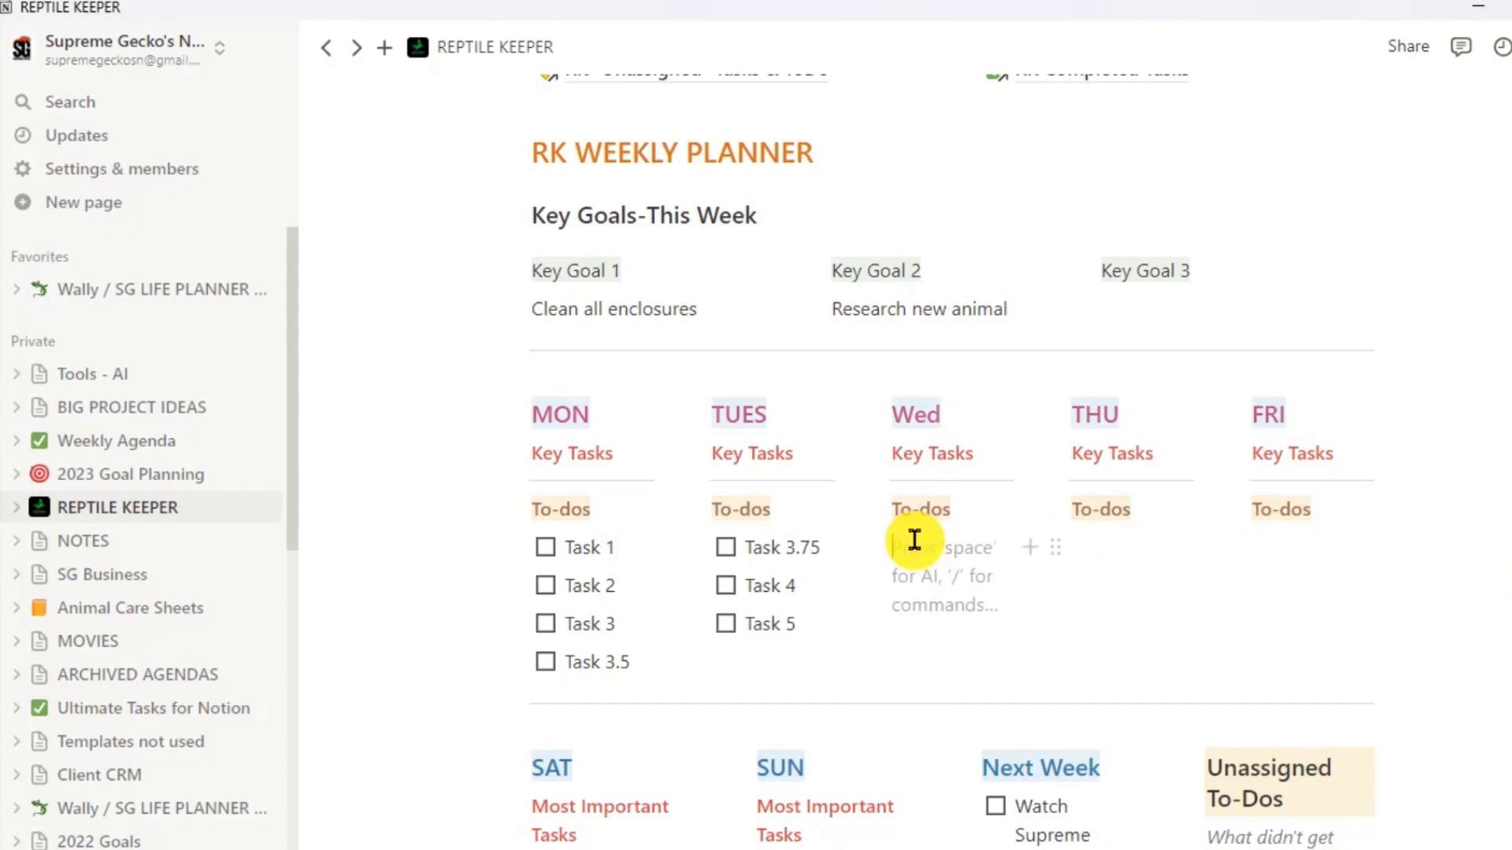
type("asdlfkasjfl")
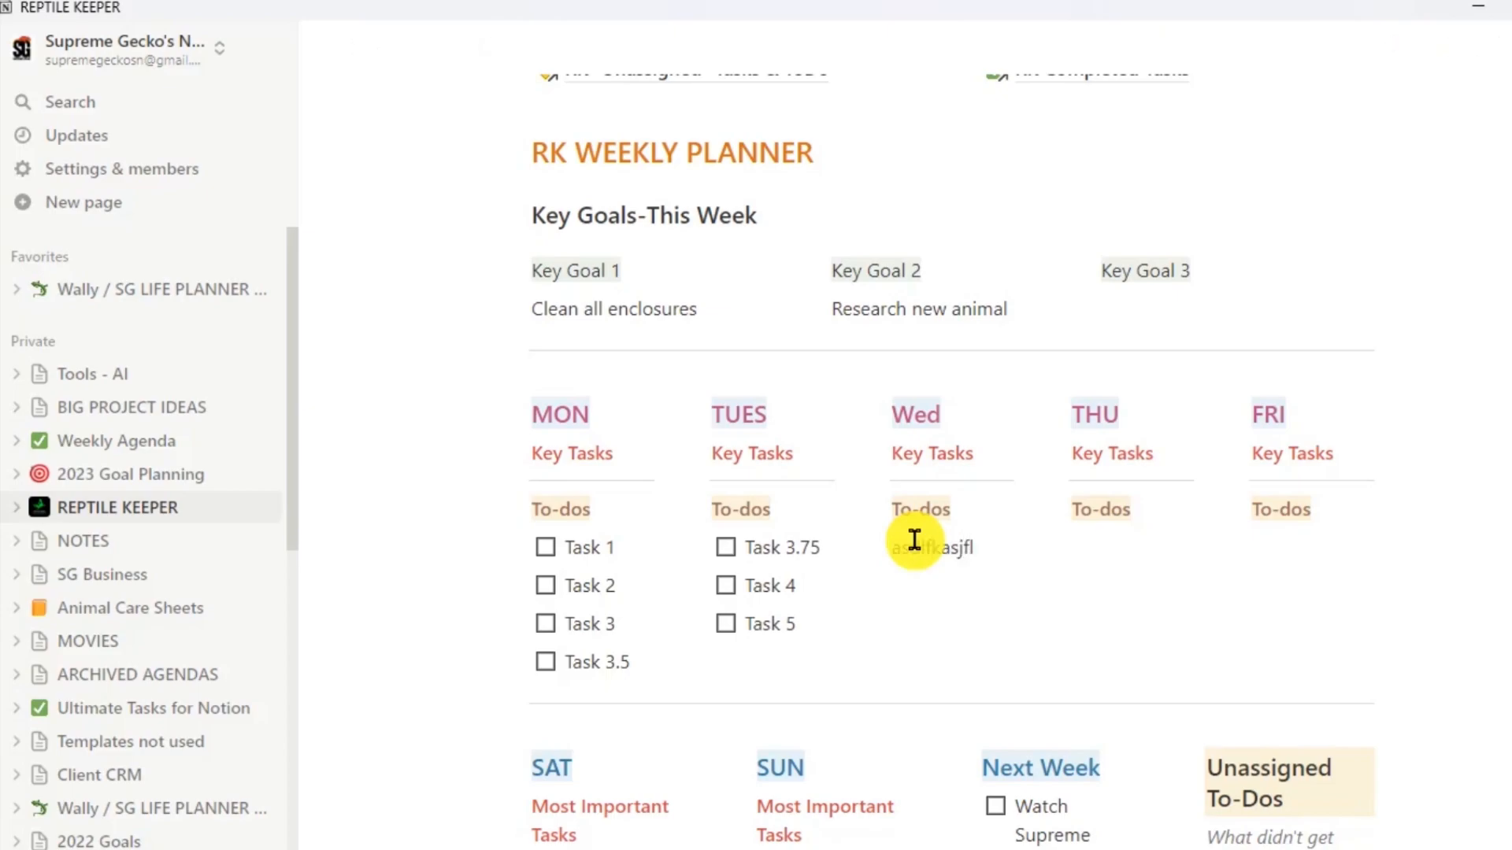
key("shift+Left")
key("shift+Left")
key("shift+Left")
key("shift+Left")
key("shift+Left")
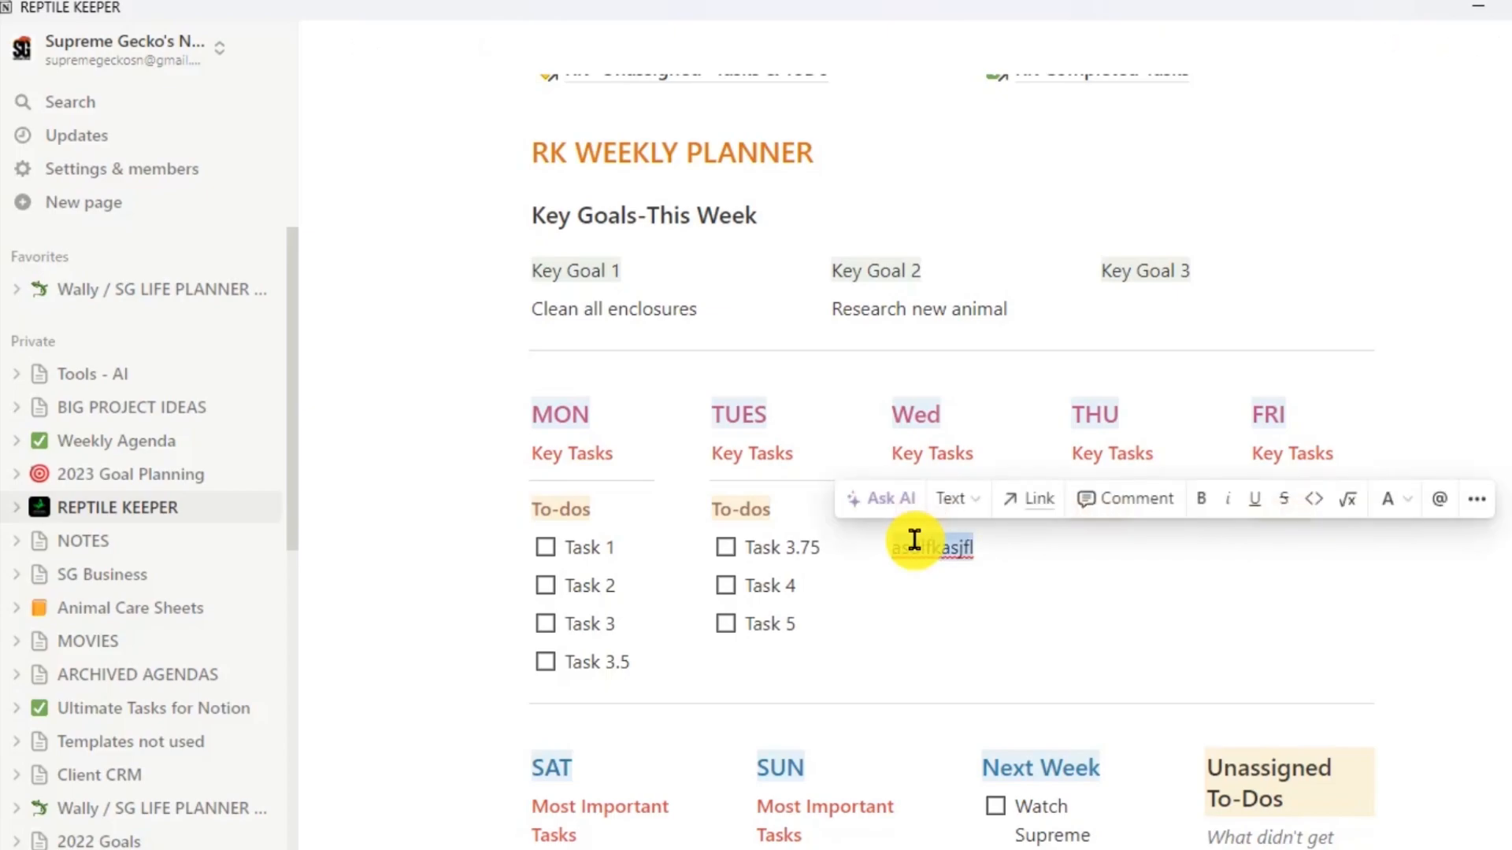
key("BackSpace")
key("BackSpace")
key("BackSpace")
key("BackSpace")
key("BackSpace")
key("BackSpace")
key("BackSpace")
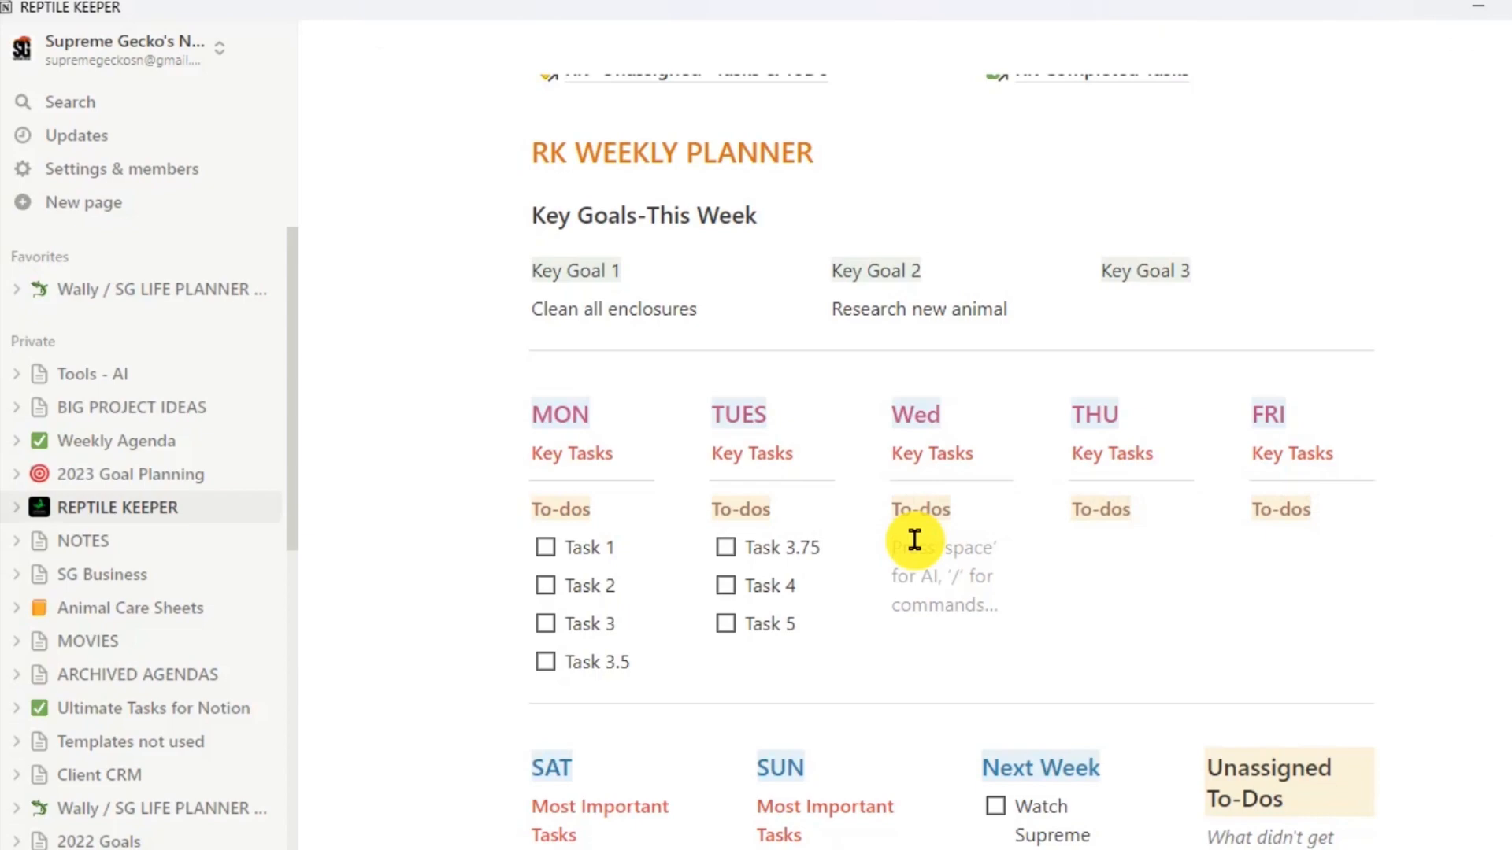
Insert a sub-page titled "New Page" under Wednesday's to-dos and write "new stuff" as its first line.
type("/")
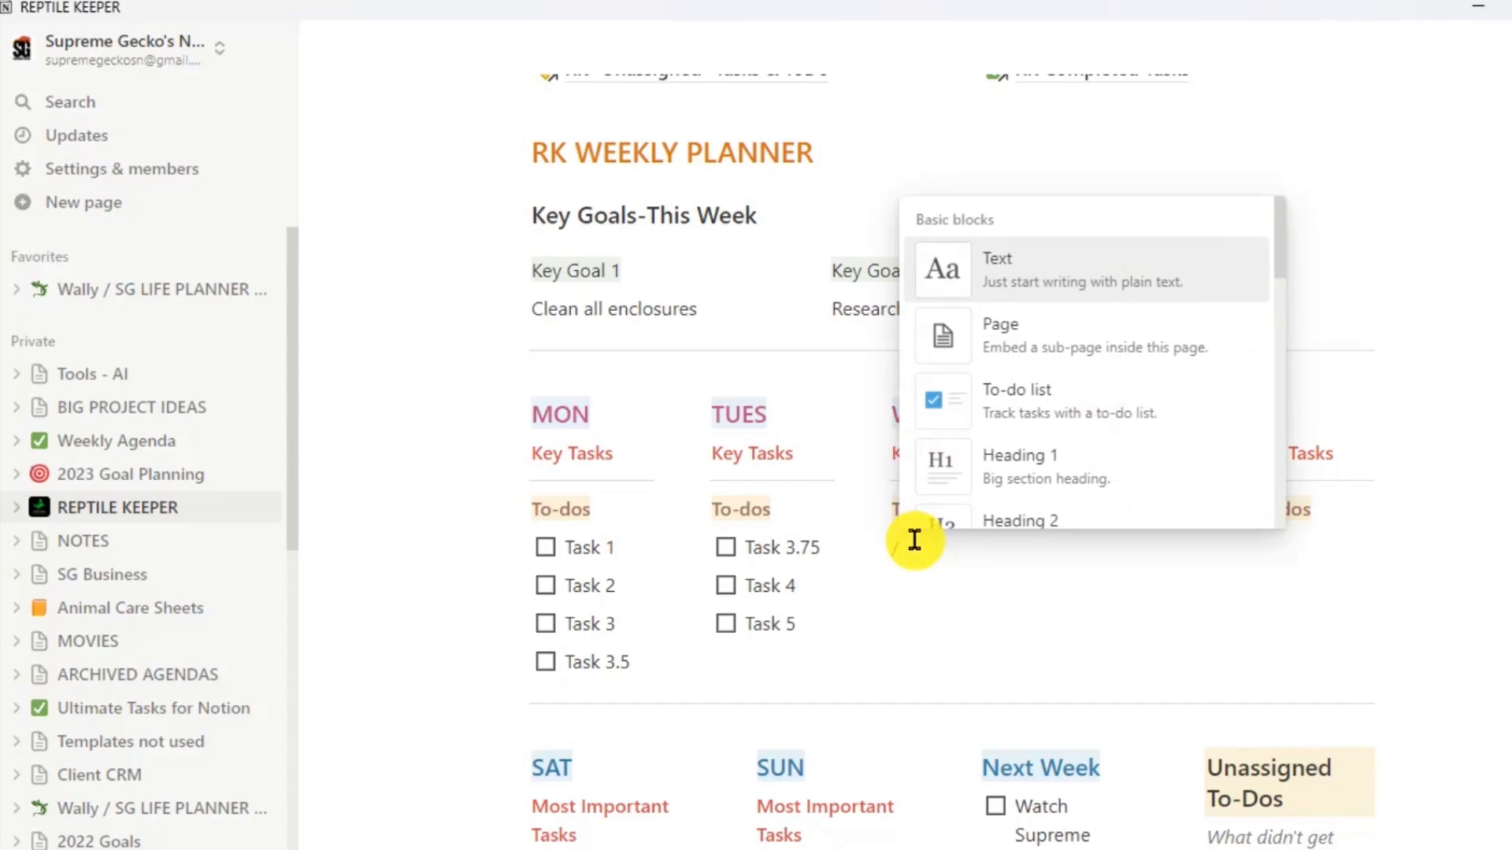
left_click(1024, 338)
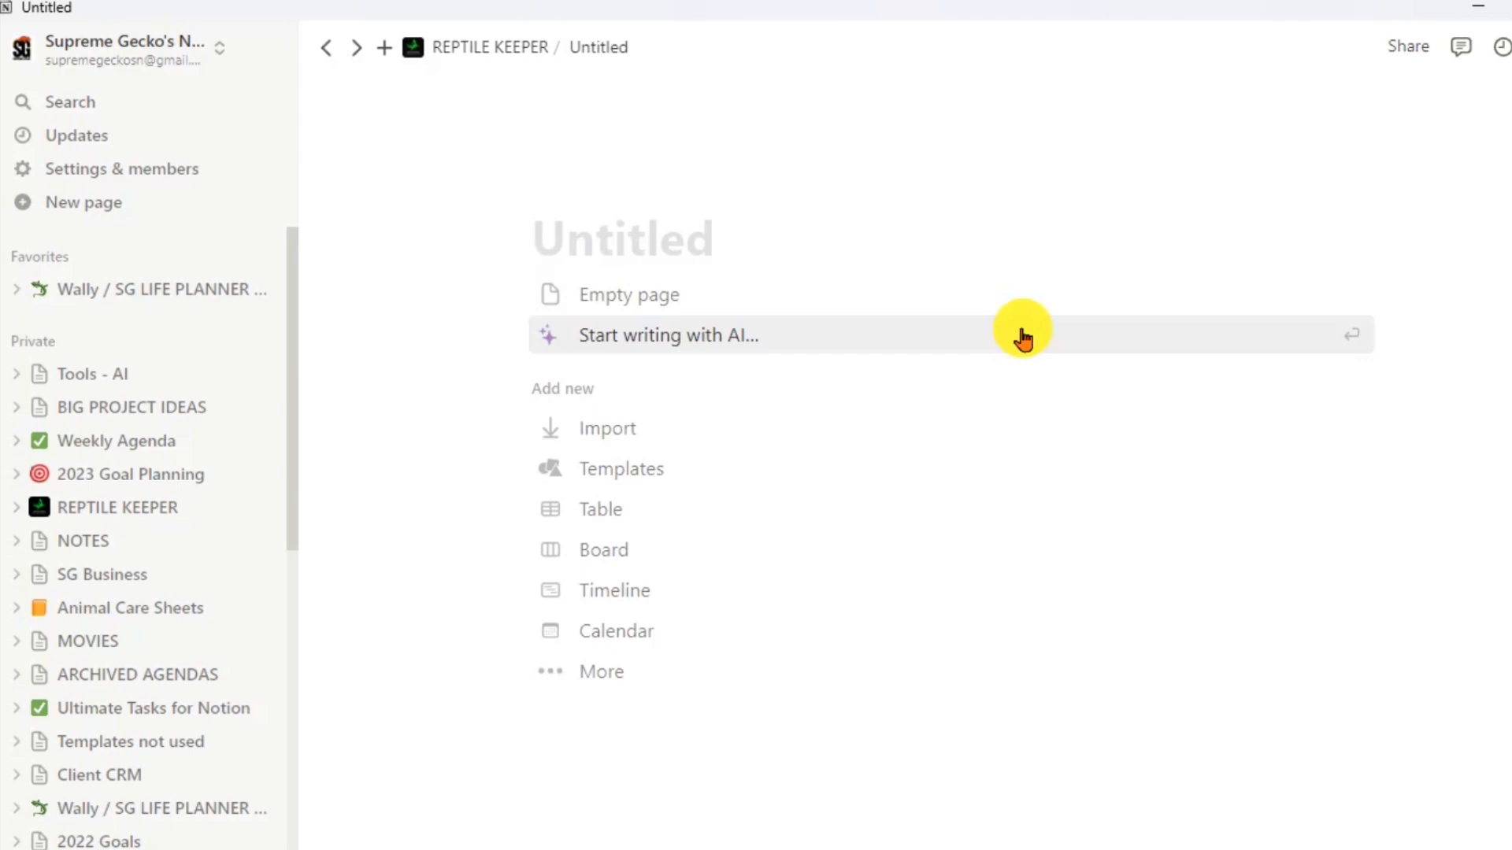
type("New Page")
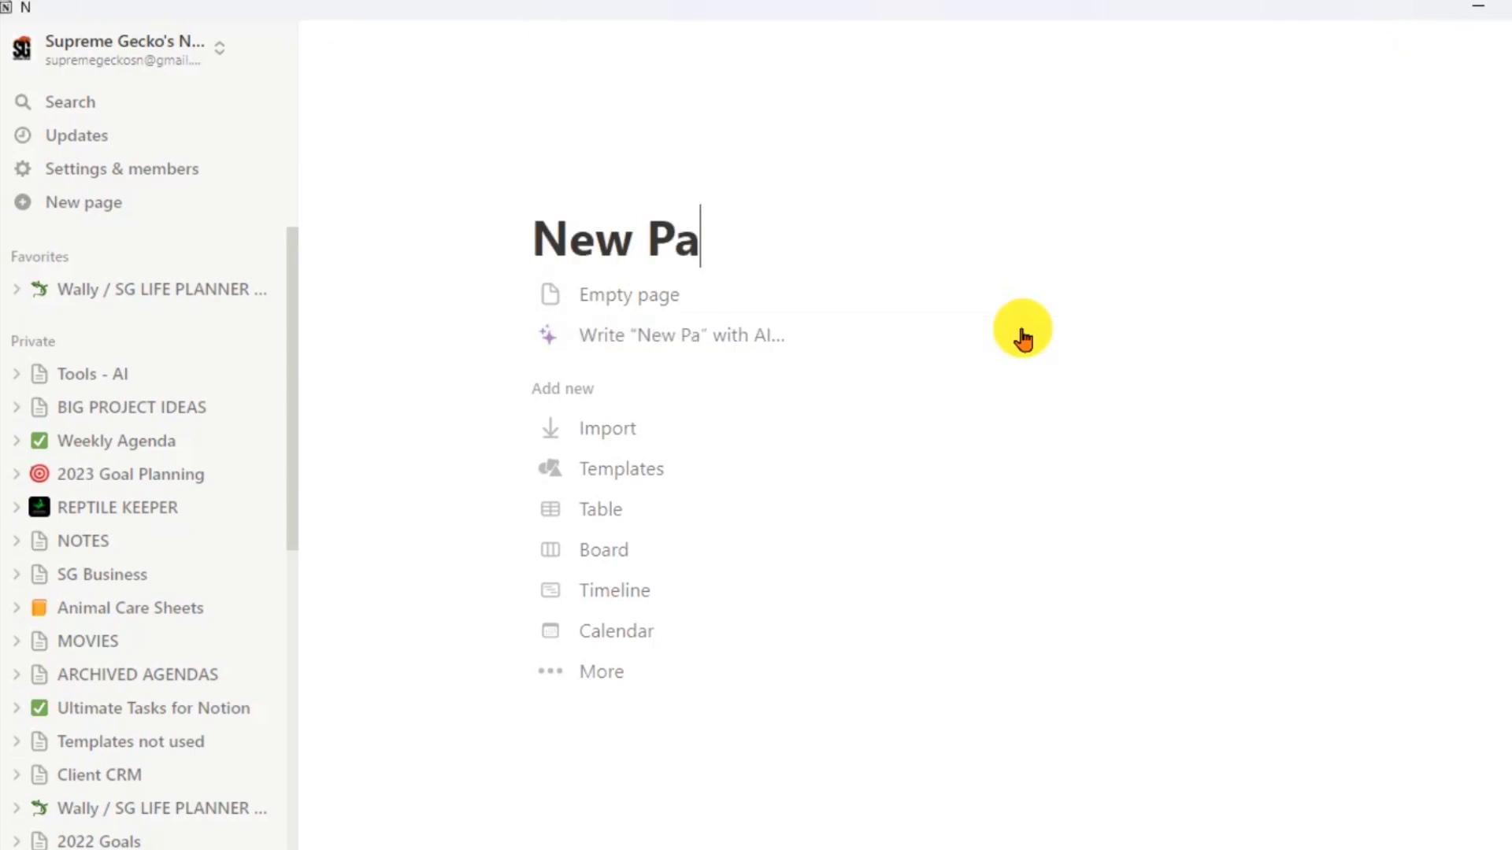
key("Return")
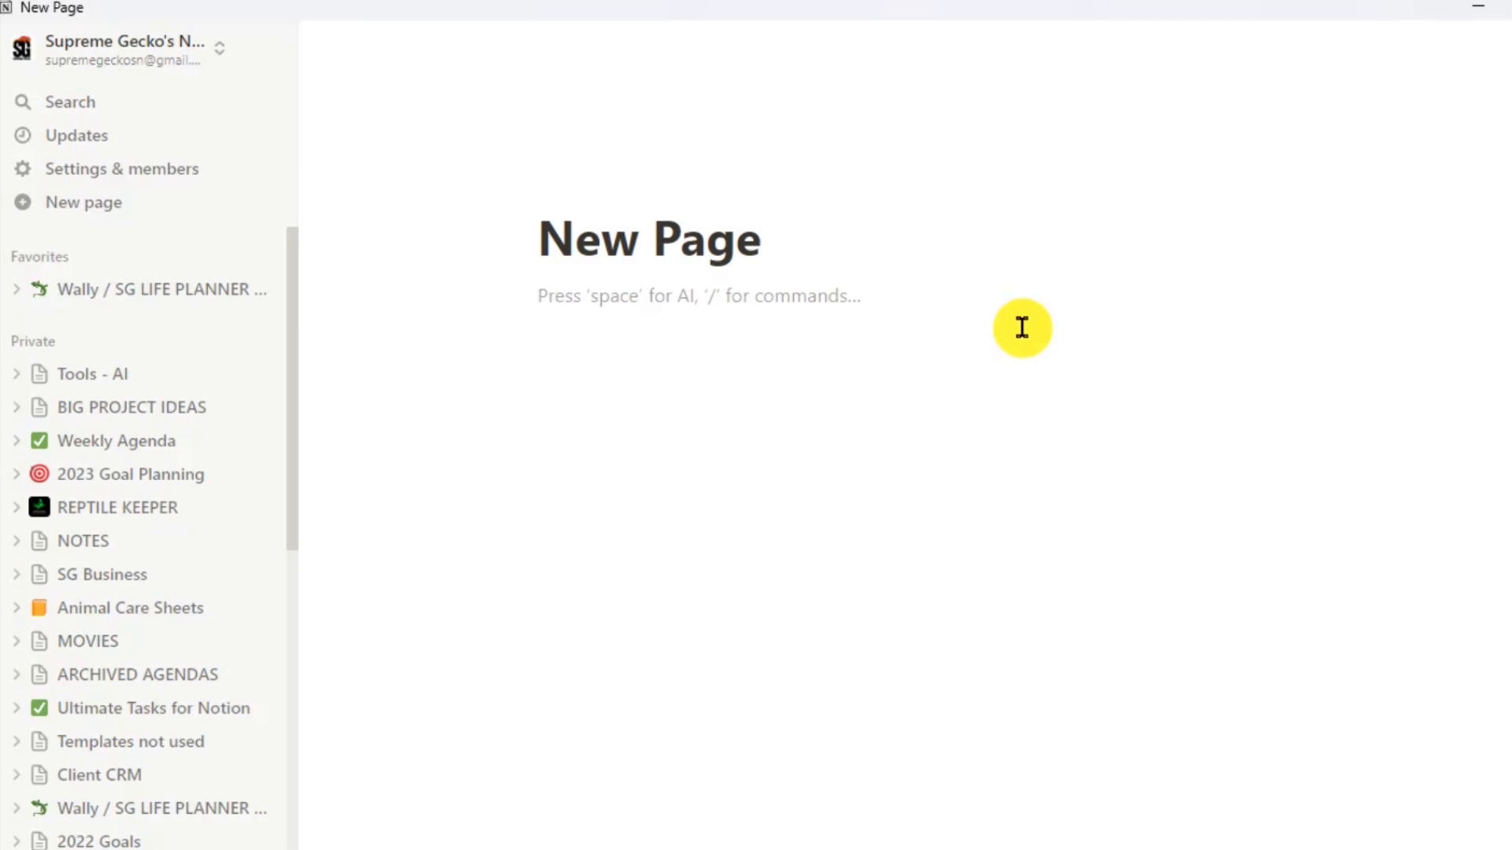
type("new stuff")
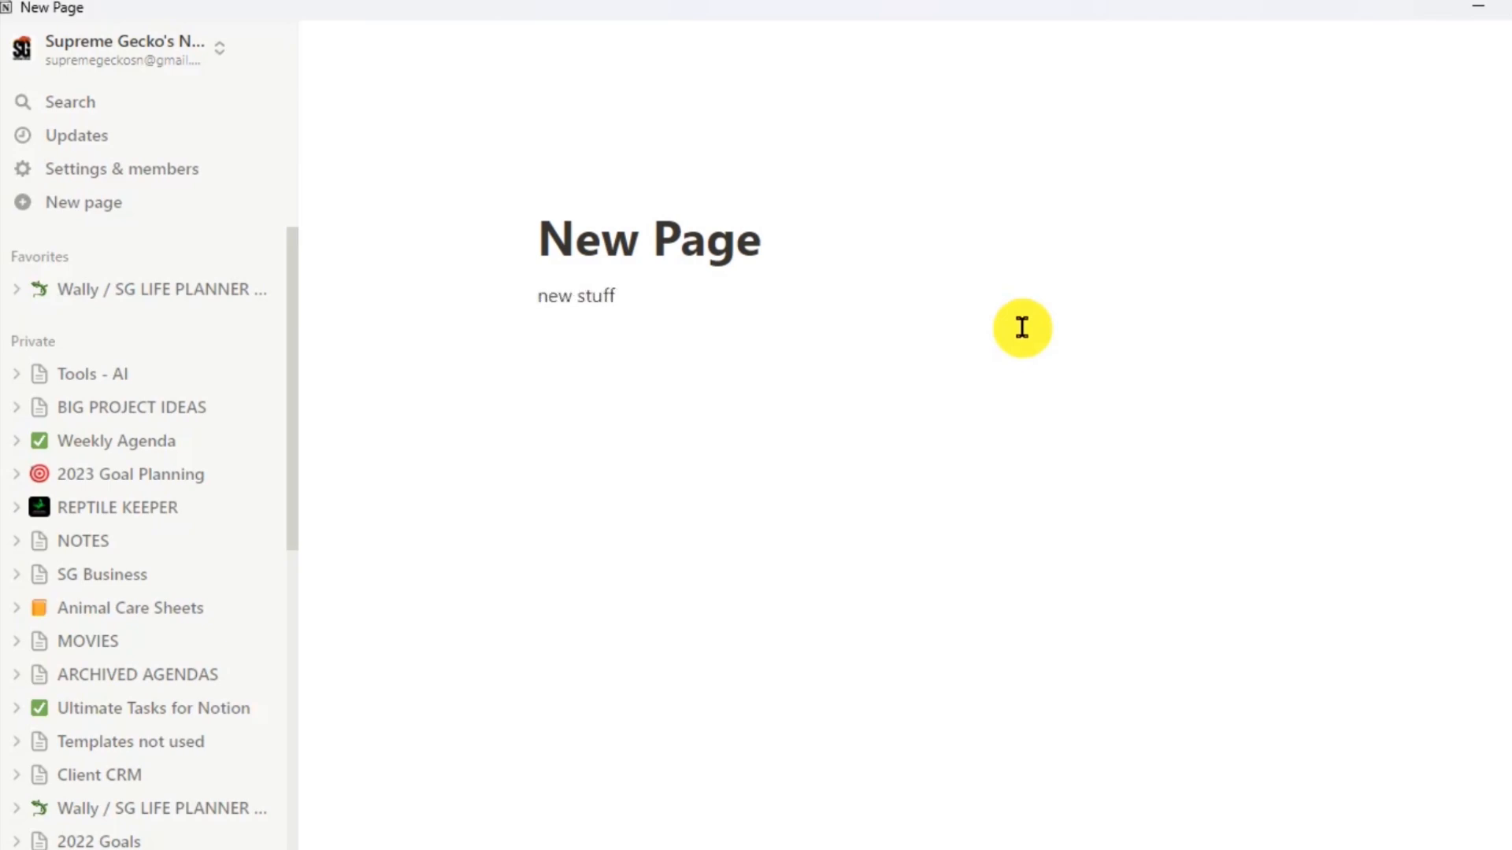
key("Return")
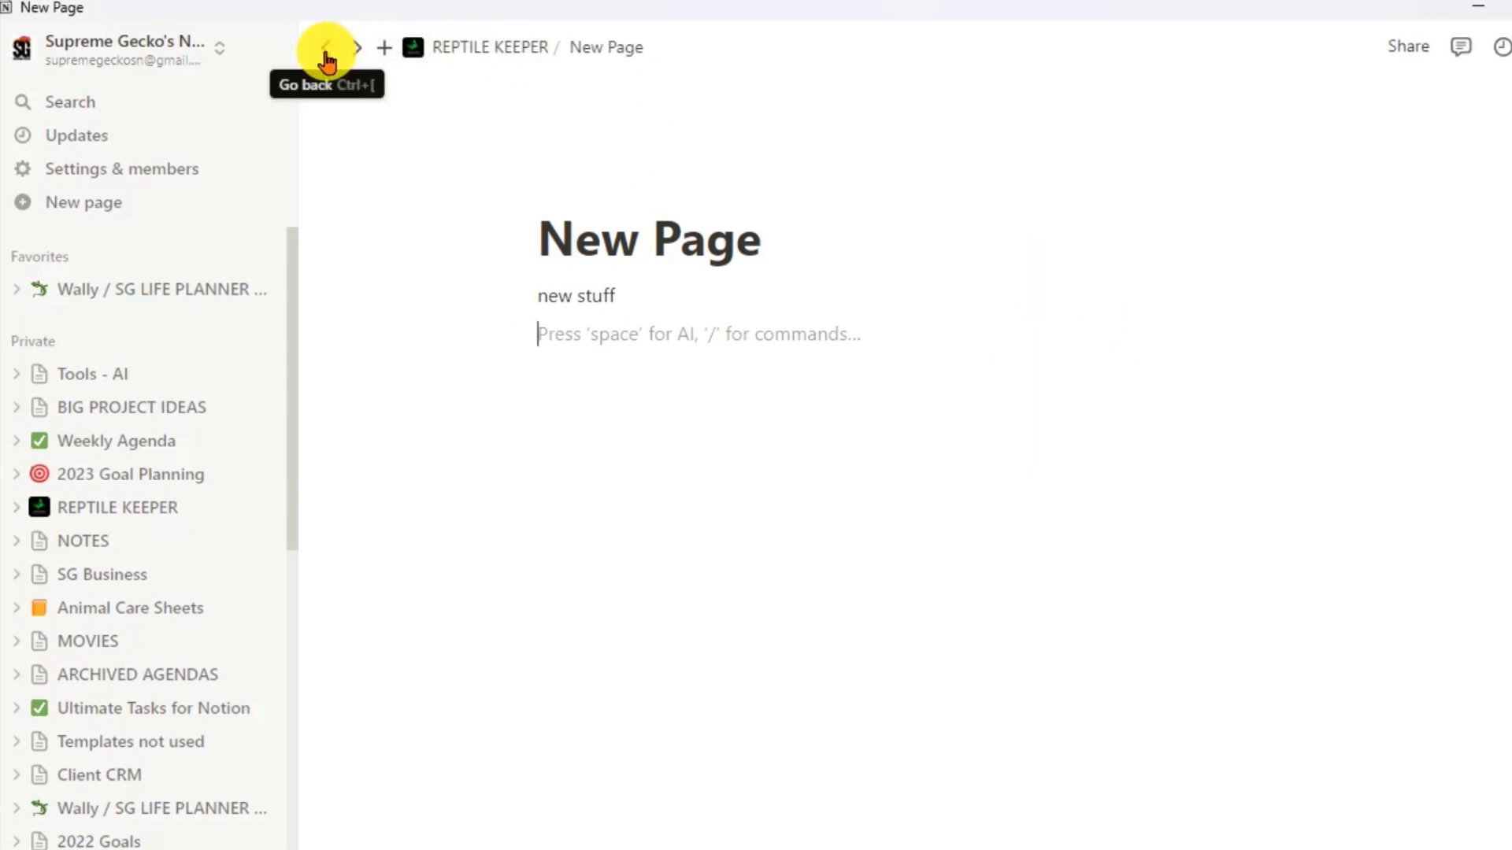
Return to the weekly planner, reopen the New Page entry under Wednesday to check it, and go back.
left_click(326, 57)
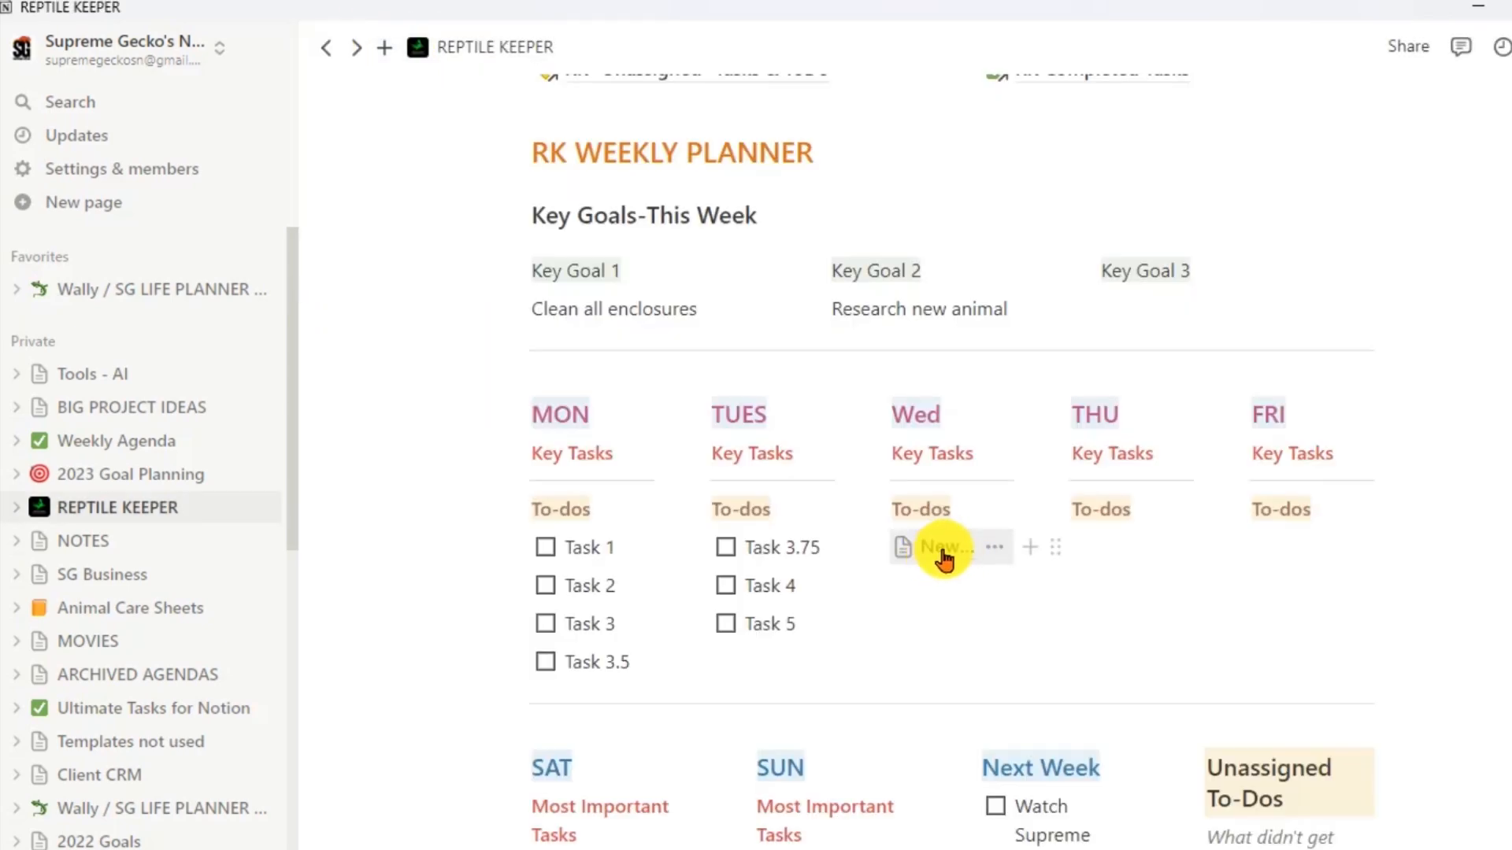
left_click(943, 555)
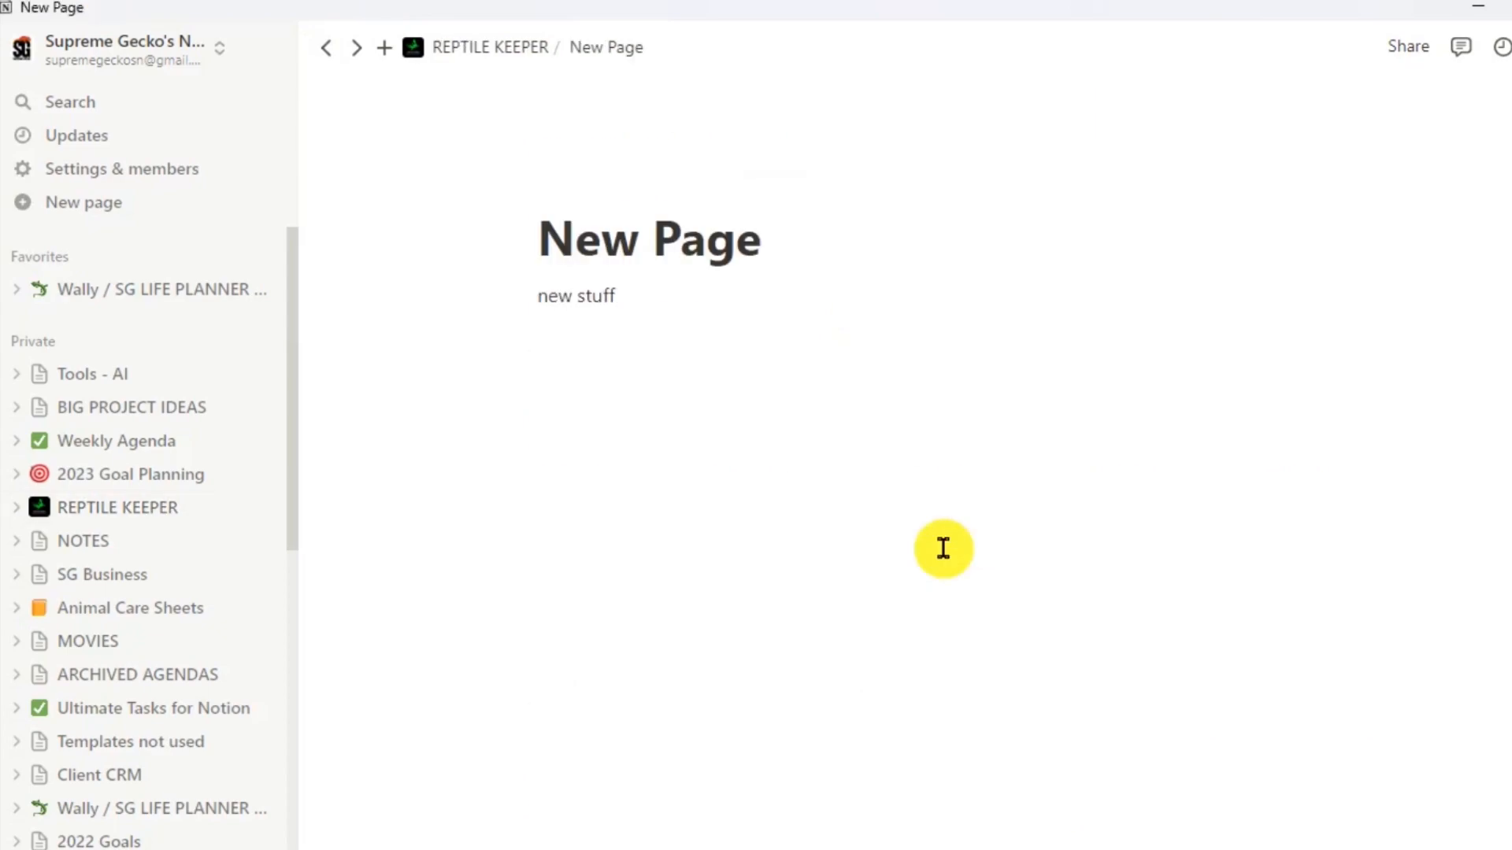
left_click(327, 49)
Add a to-do named "Task 6" below the New Page entry under Wednesday and mark it as completed.
left_click(929, 584)
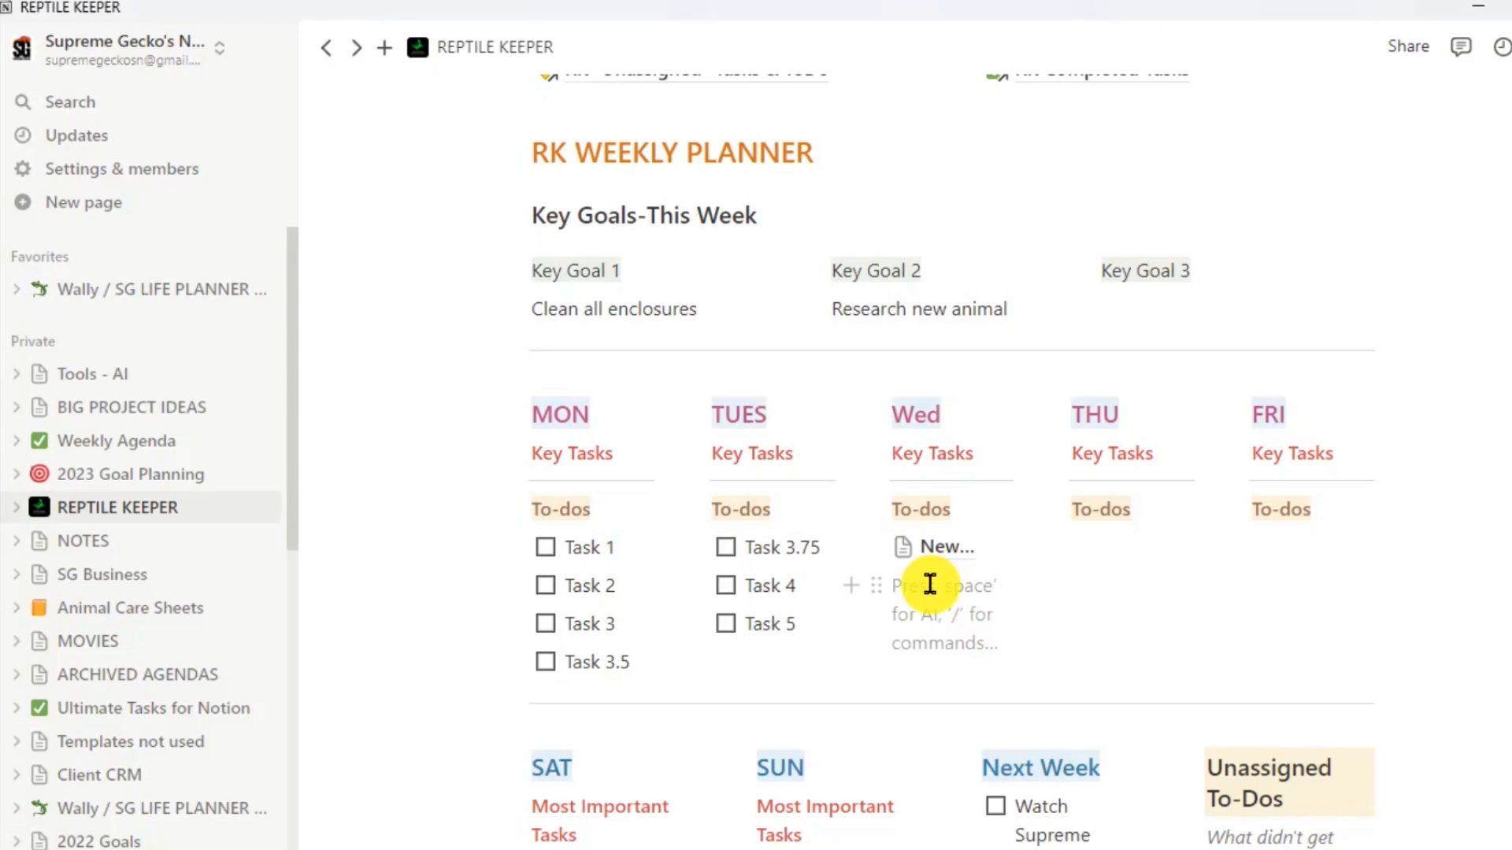
type("/")
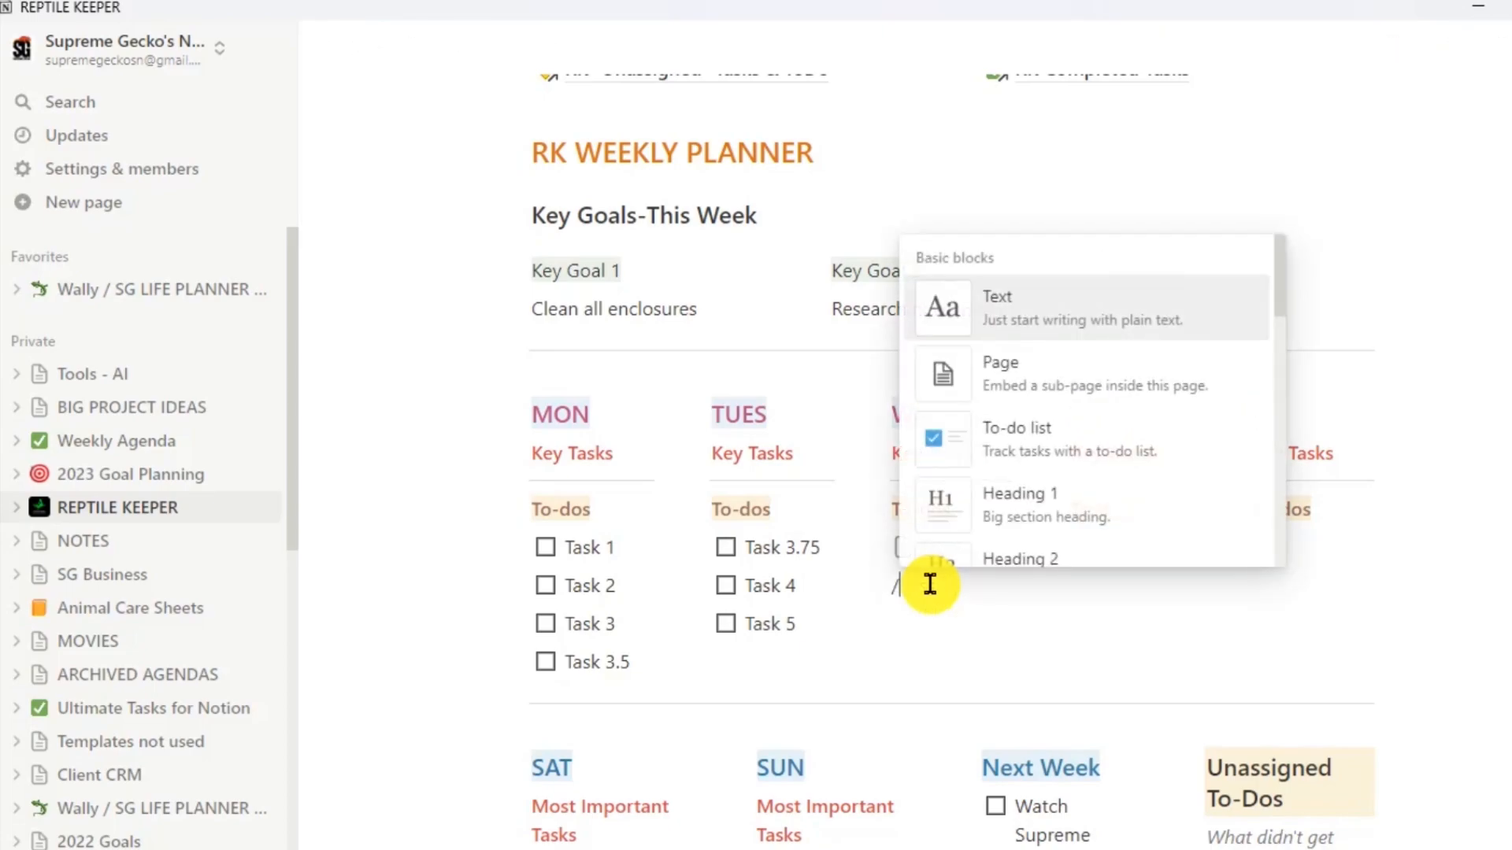
left_click(1050, 436)
type("Ta")
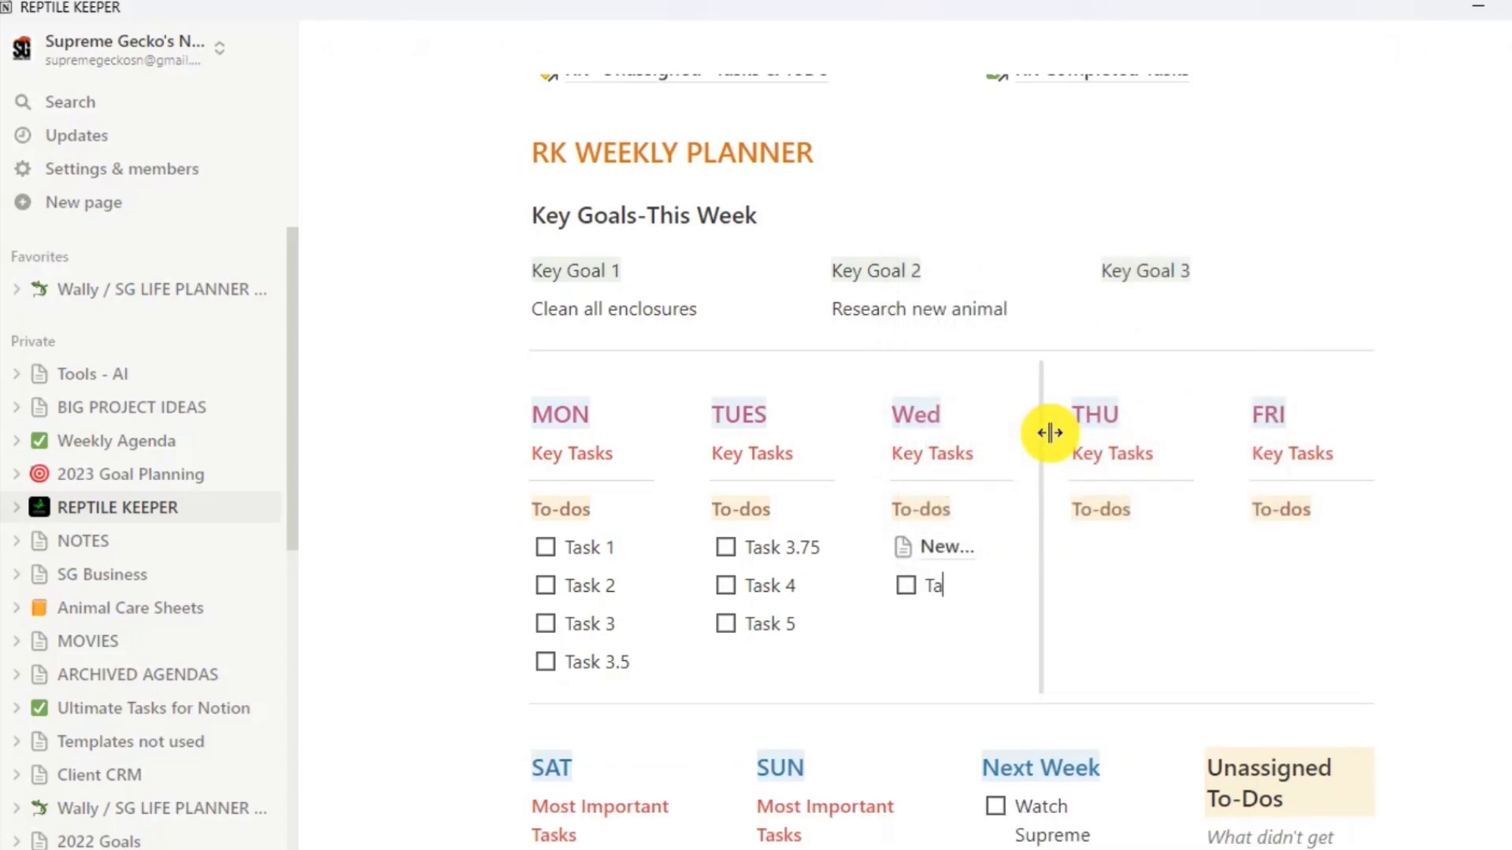
type("sk 6")
left_click(907, 589)
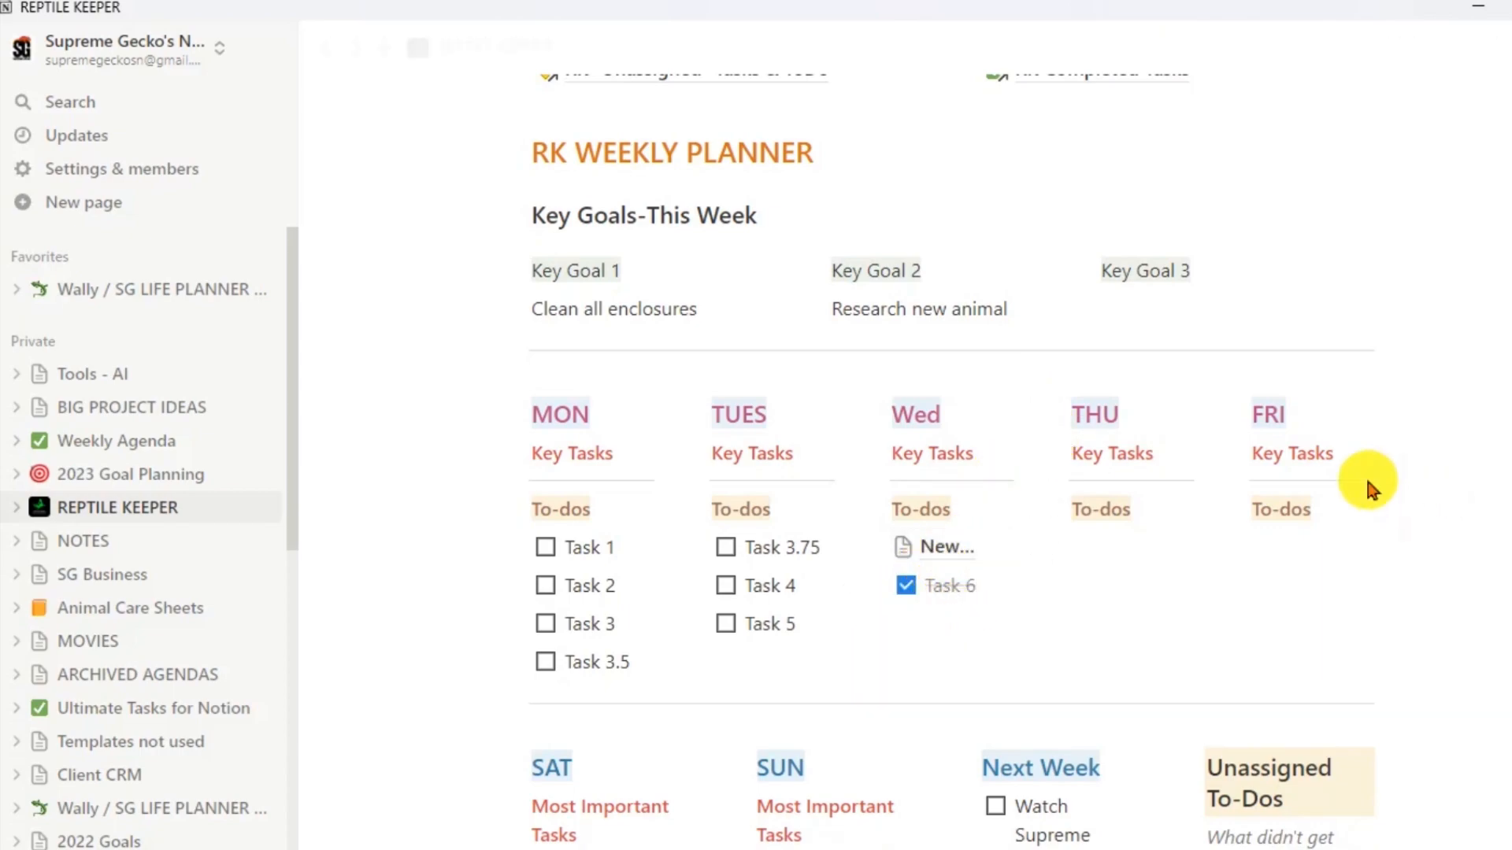
left_click(905, 618)
type("/")
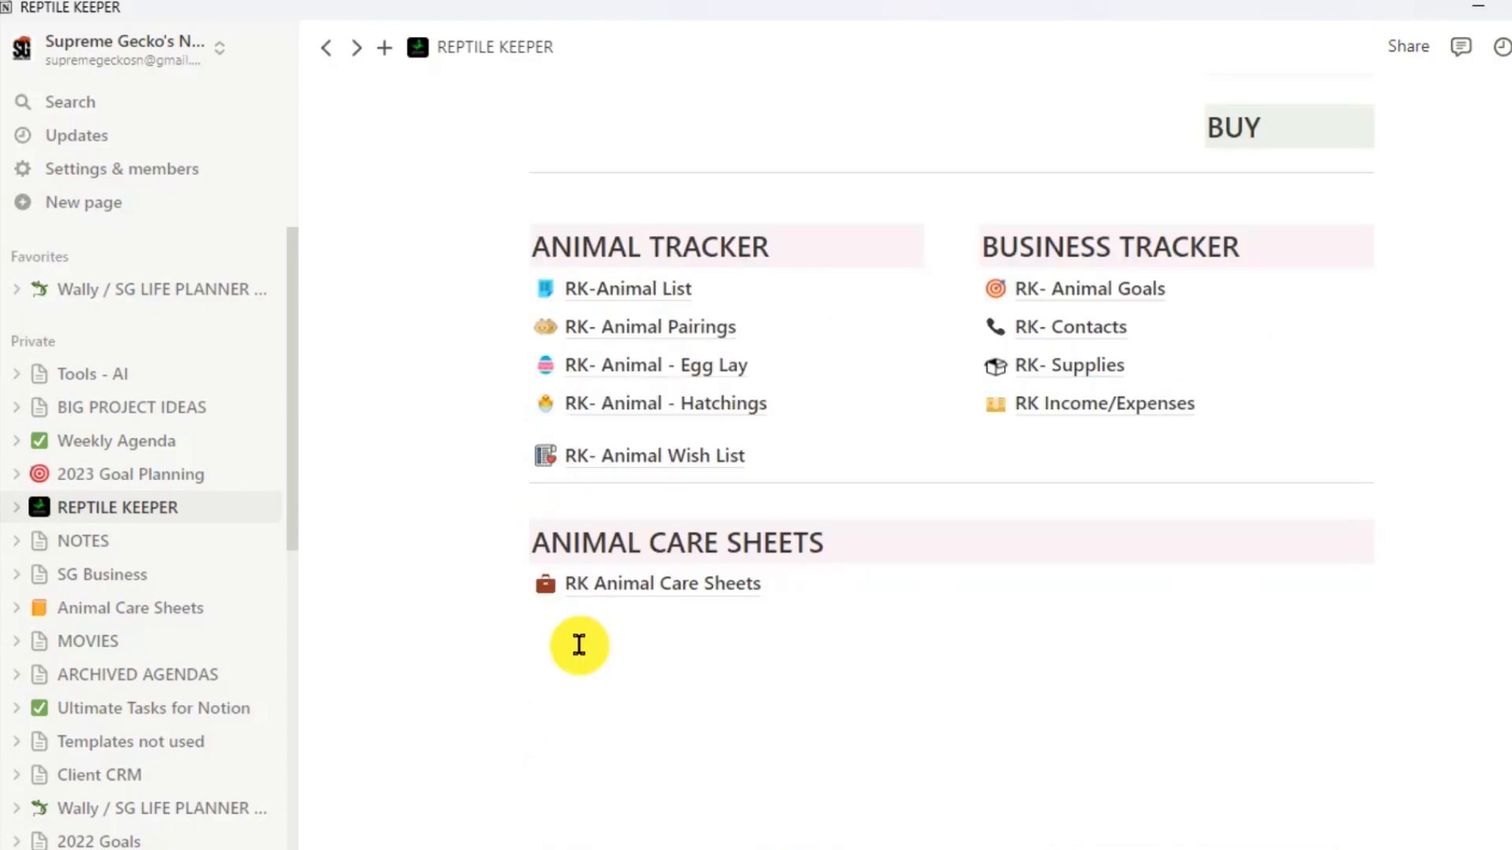
Insert a simple table below RK Animal Care Sheets and enlarge it to four columns and four rows.
left_click(580, 647)
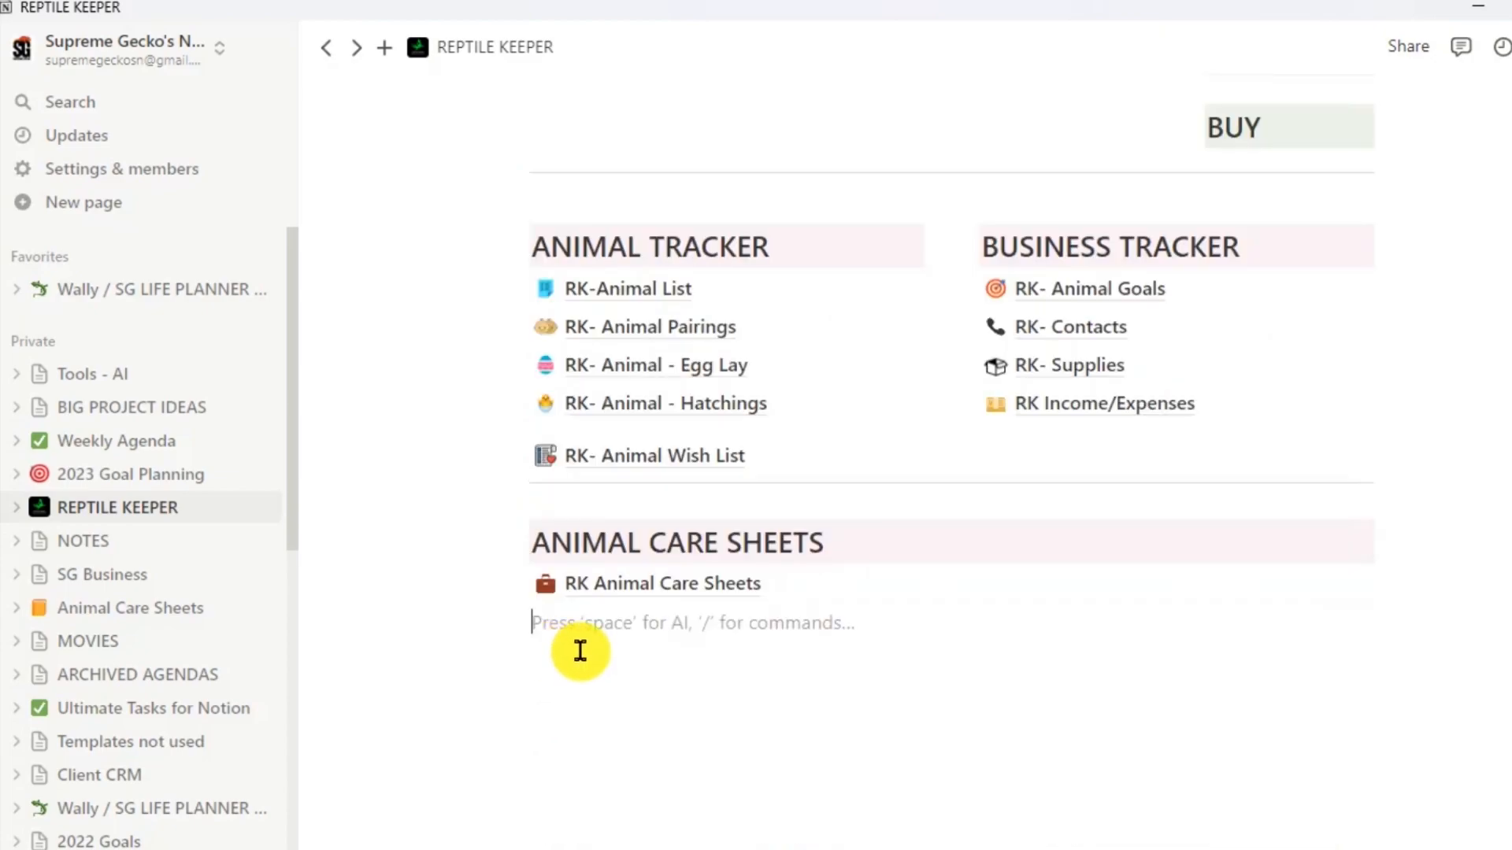
type("/t")
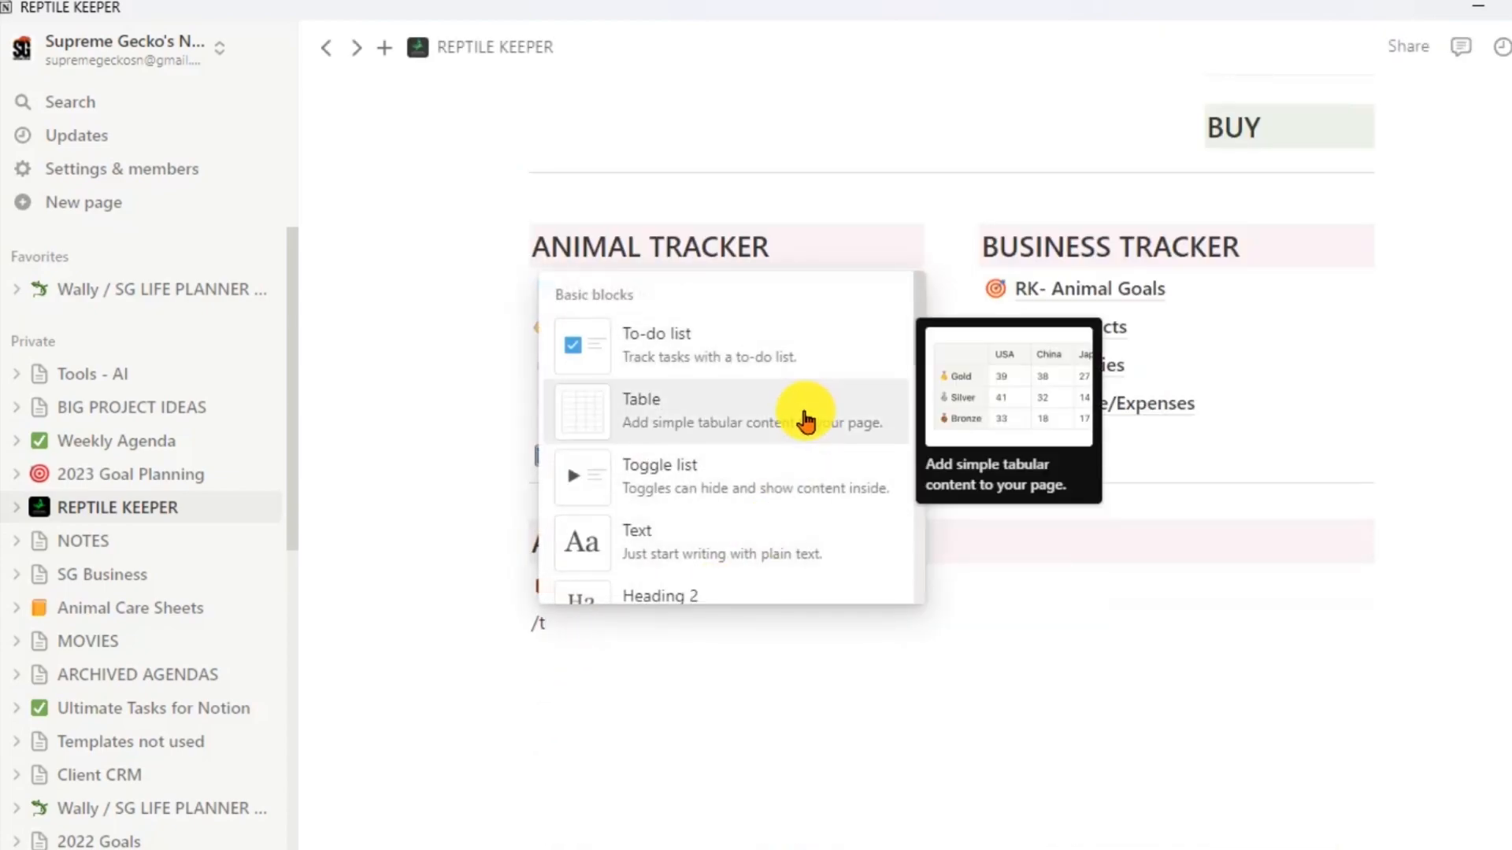
left_click(804, 415)
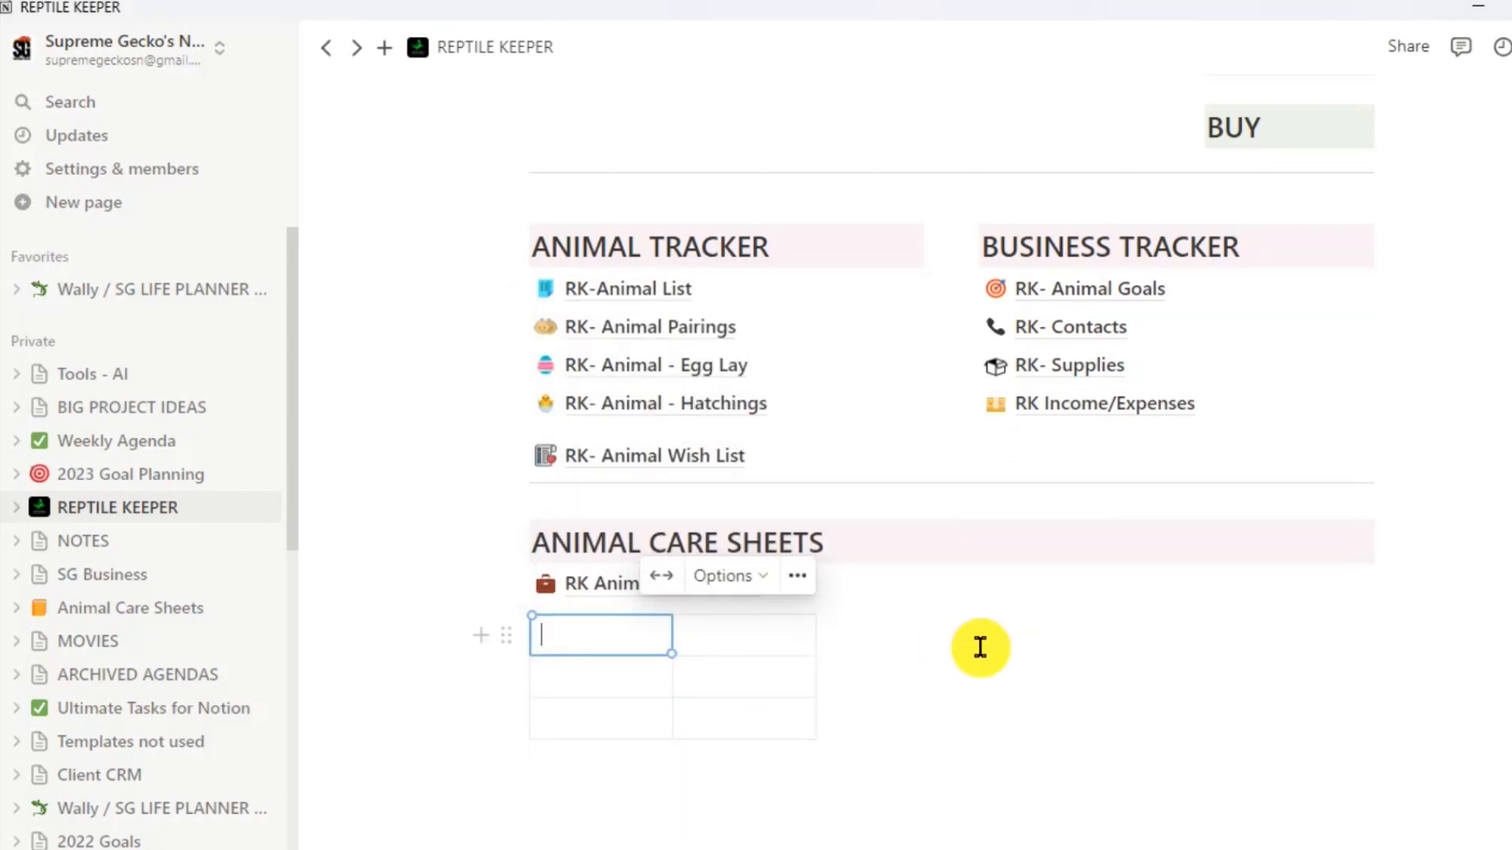
left_click_drag(823, 676, 1034, 674)
left_click_drag(834, 741, 838, 770)
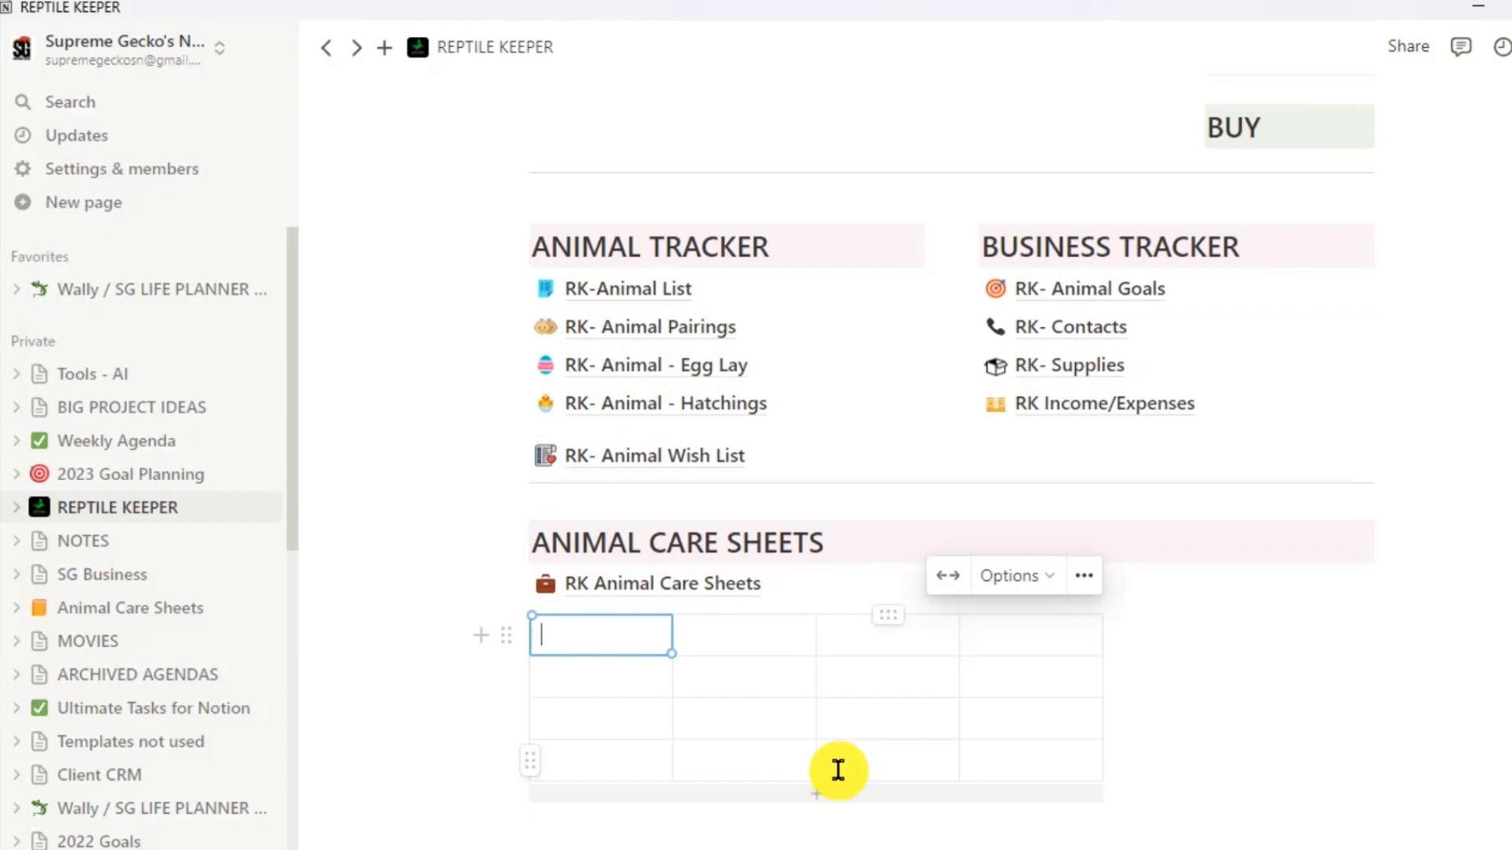
Add a bulleted list below Task 6 under Wednesday with the items "kajsf", "lkasjfff" and "sdlkaf".
scroll(838, 771, "up", 1)
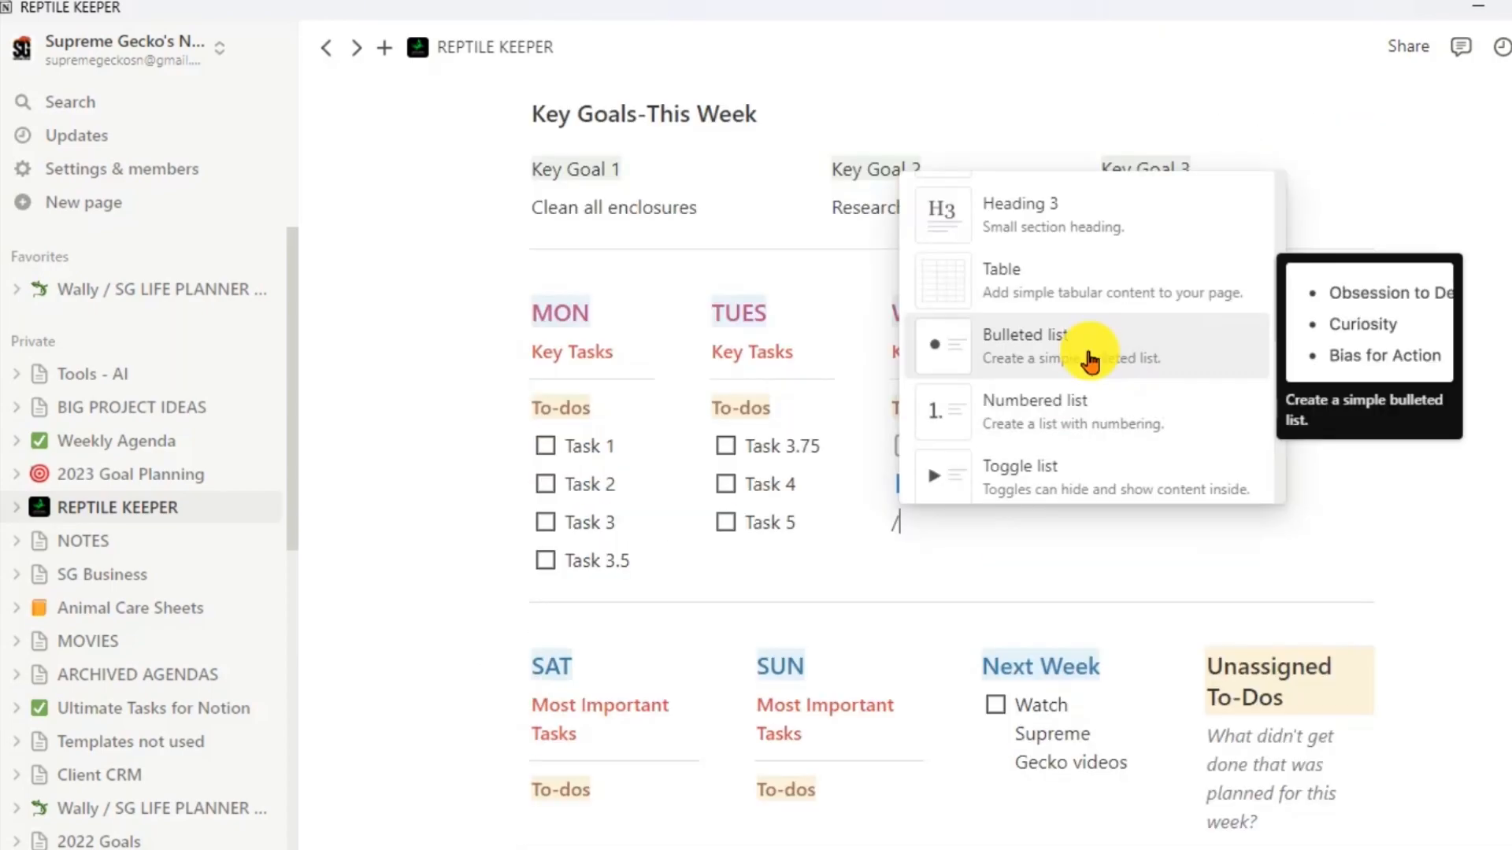
left_click(1086, 344)
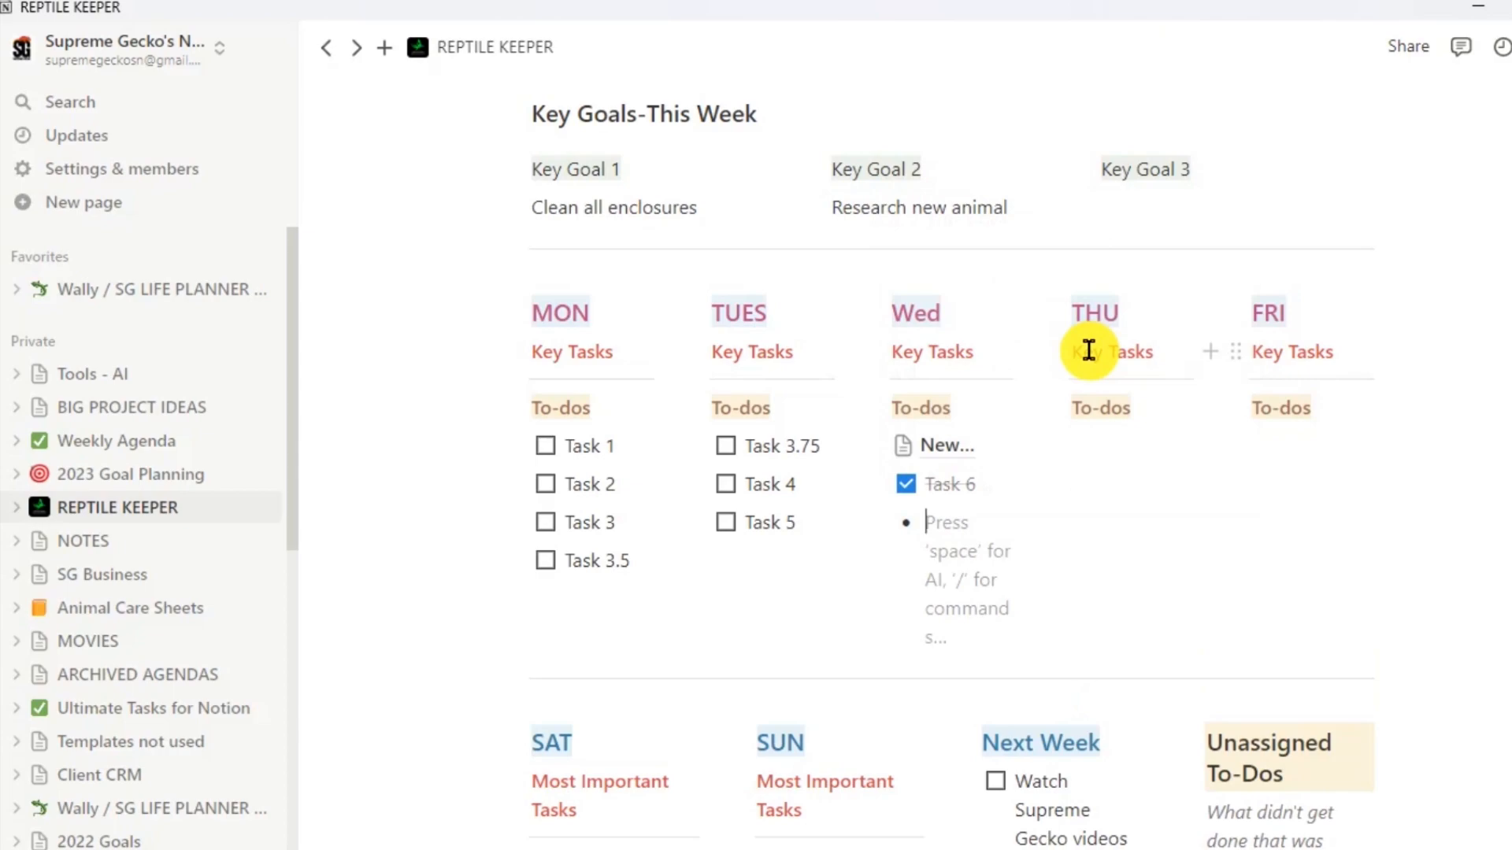
type("kajsf")
key("Return")
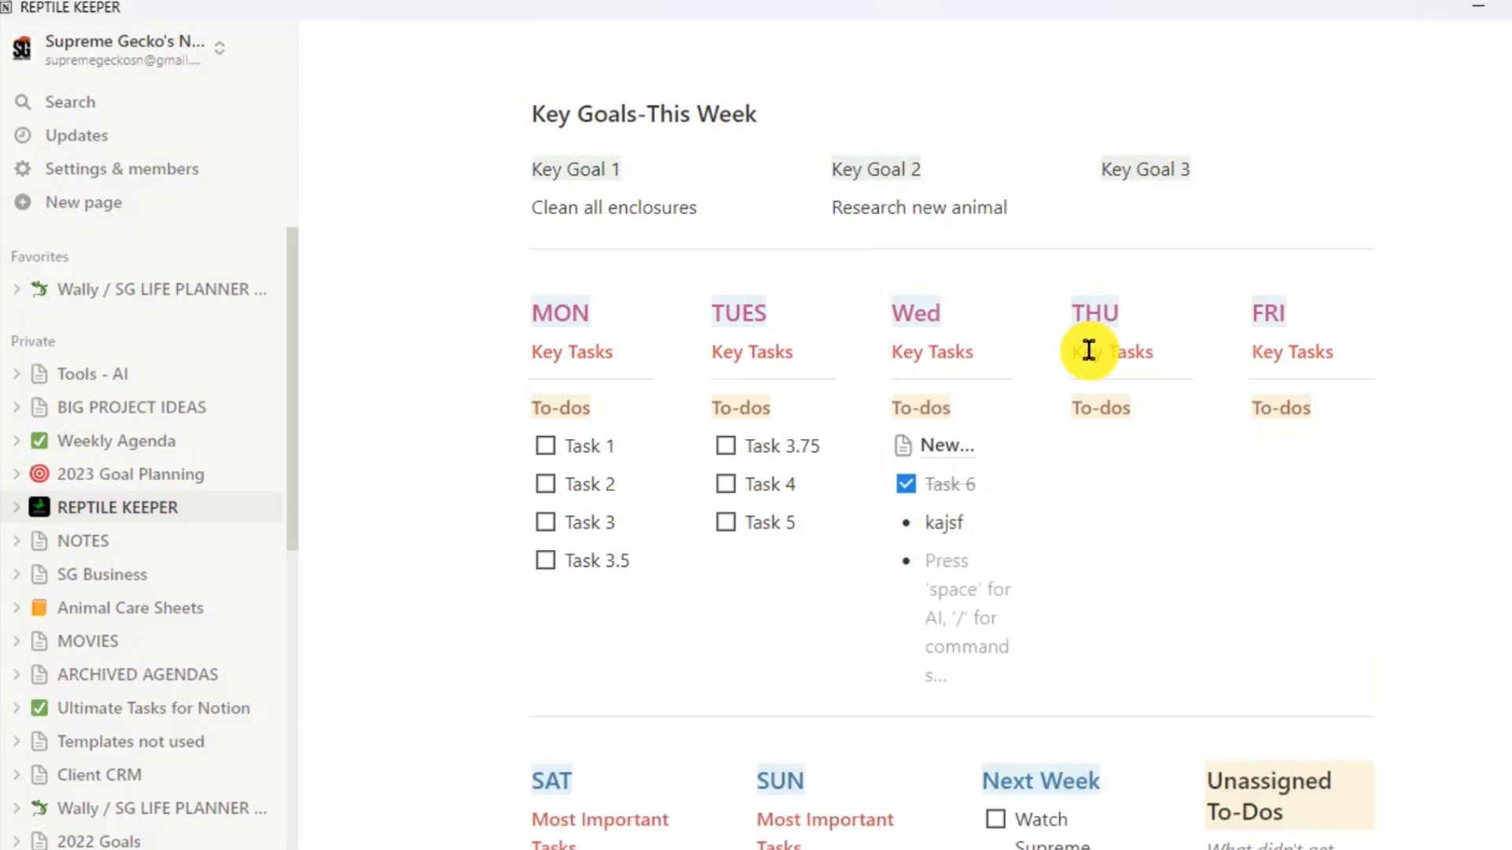
type("lkasjfl")
key("Return")
key("Return")
Add a numbered list below the bullets under Wednesday with the items "asjsf", "sakljf" and "sf".
type("/")
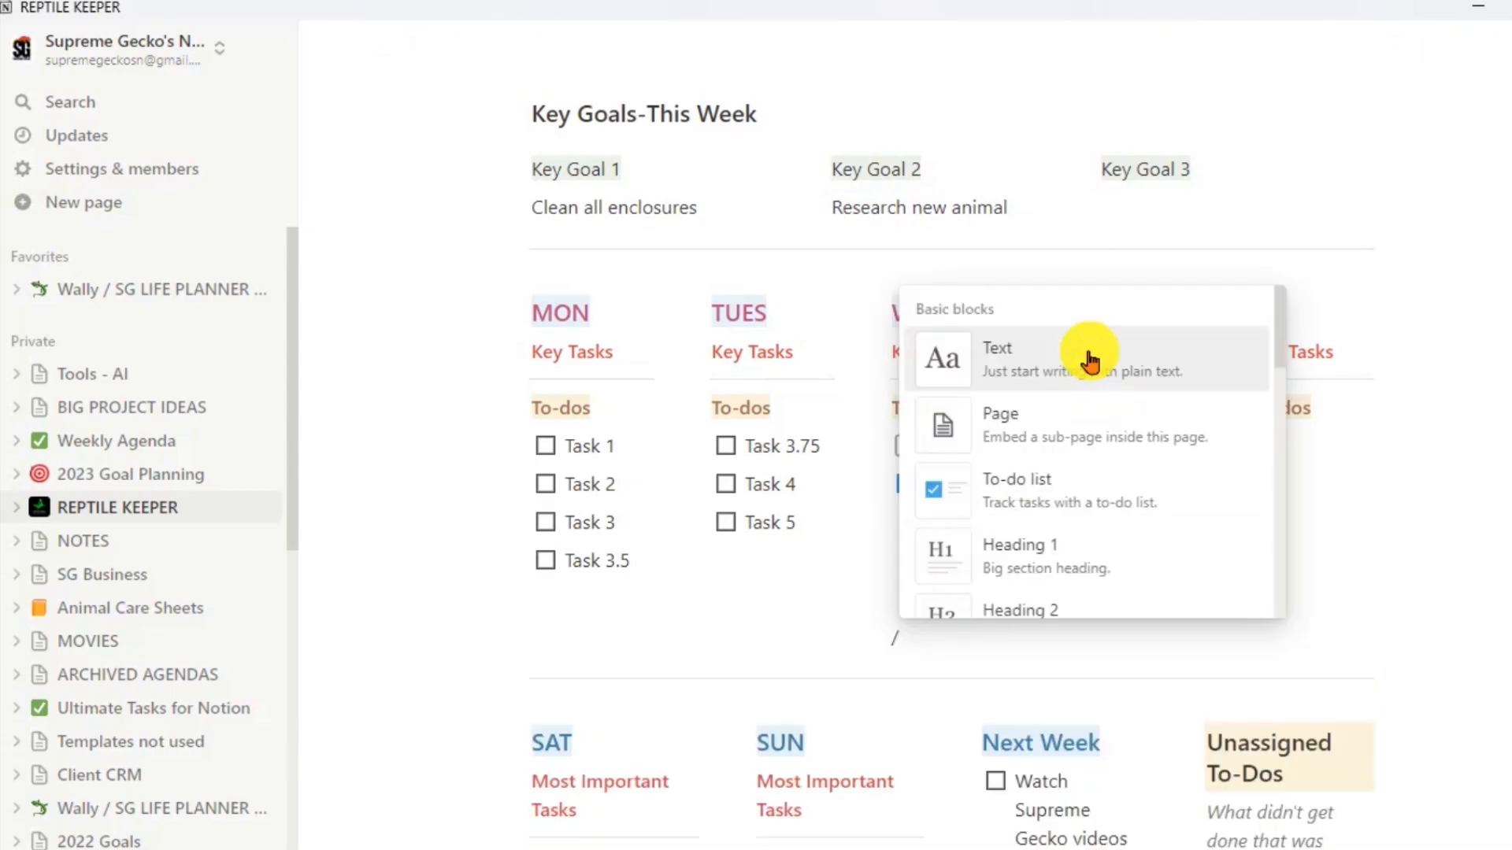
scroll(1090, 360, "down", 5)
left_click(1080, 305)
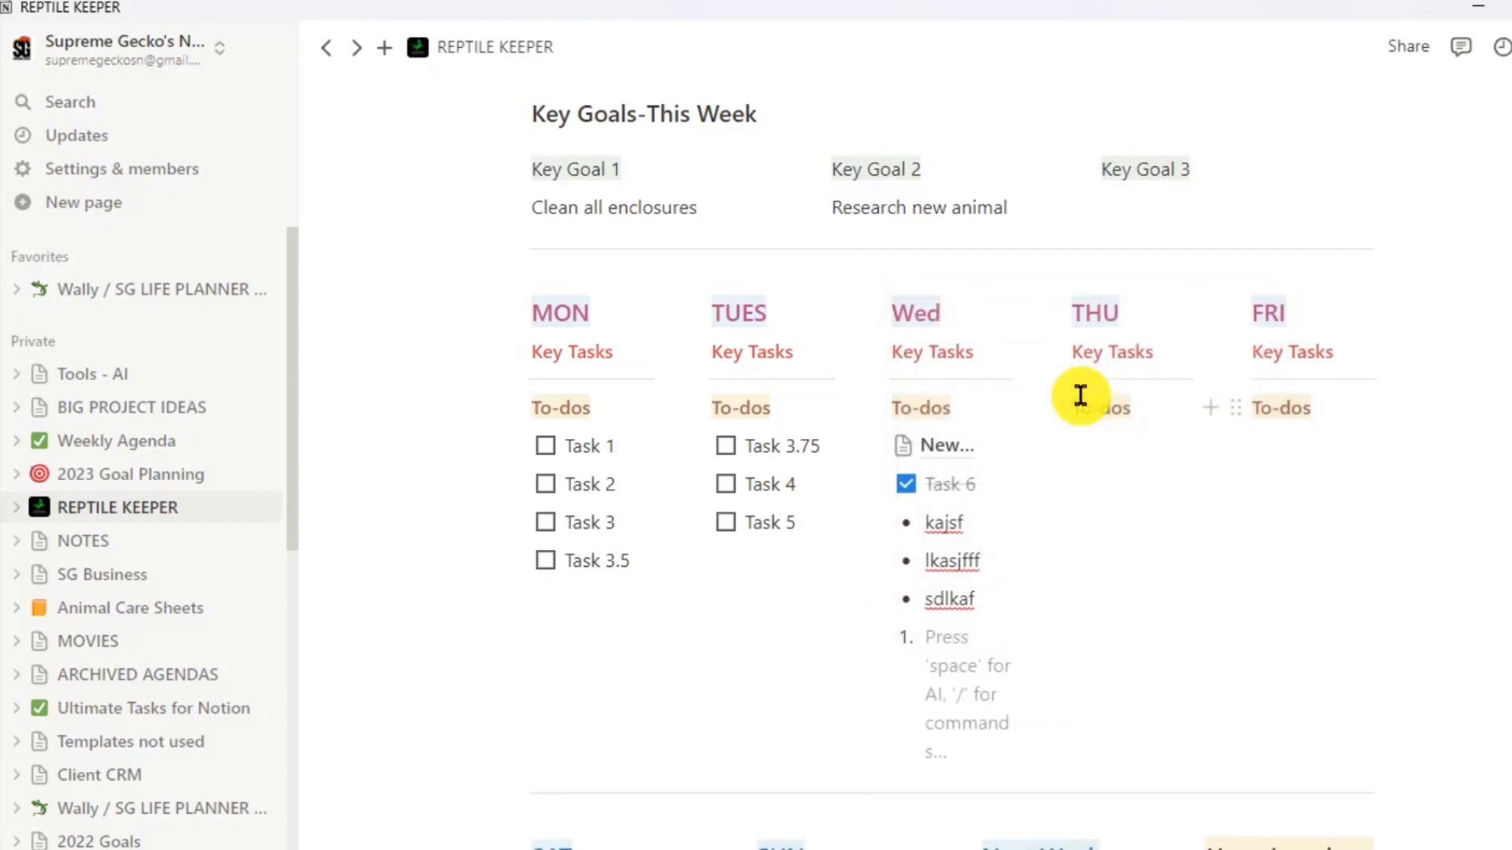
type("asjsf")
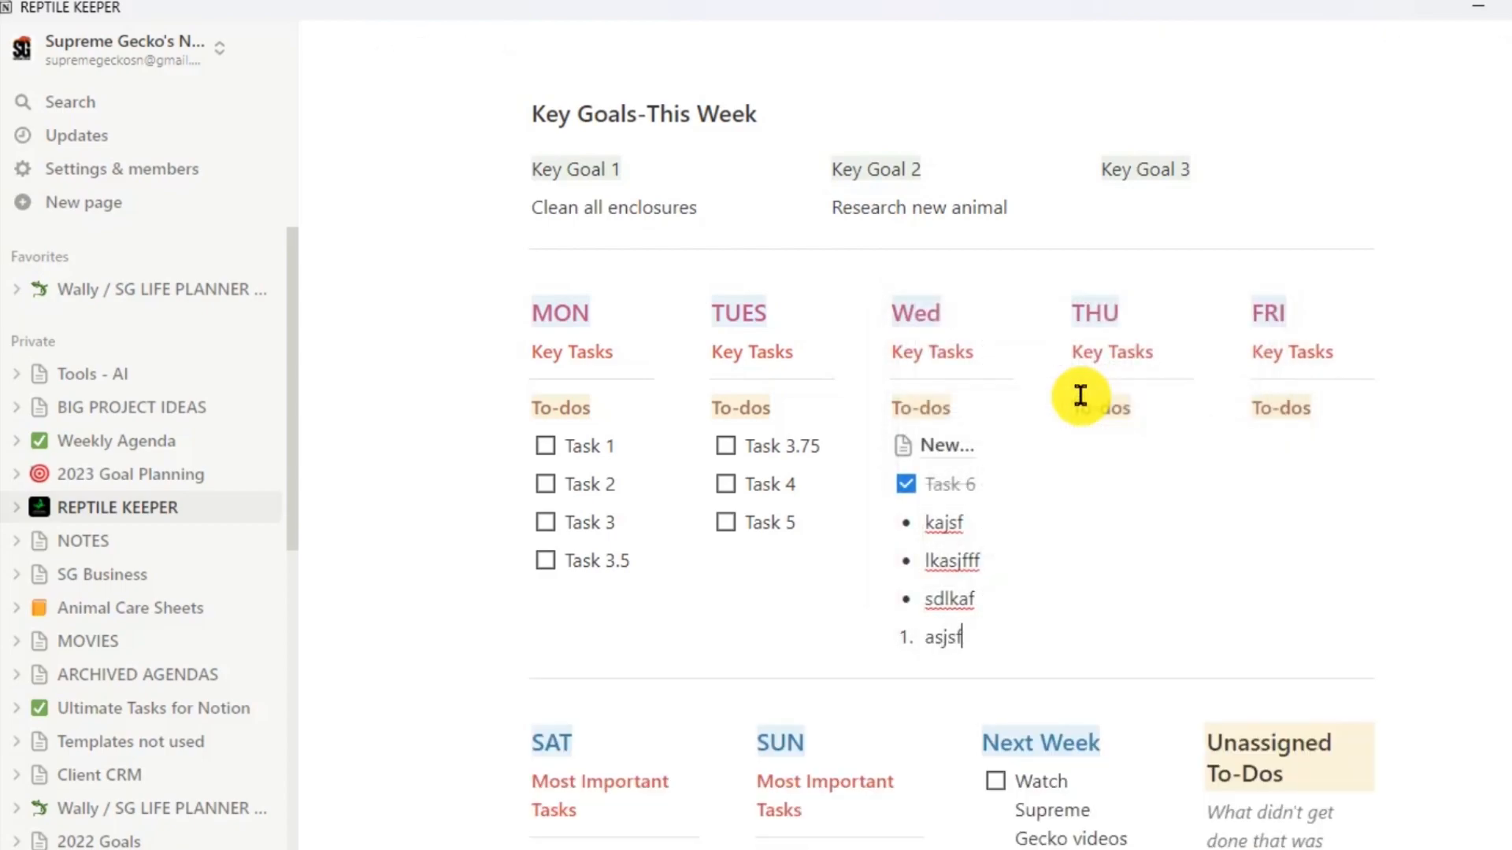
key("Return")
type("sakljf")
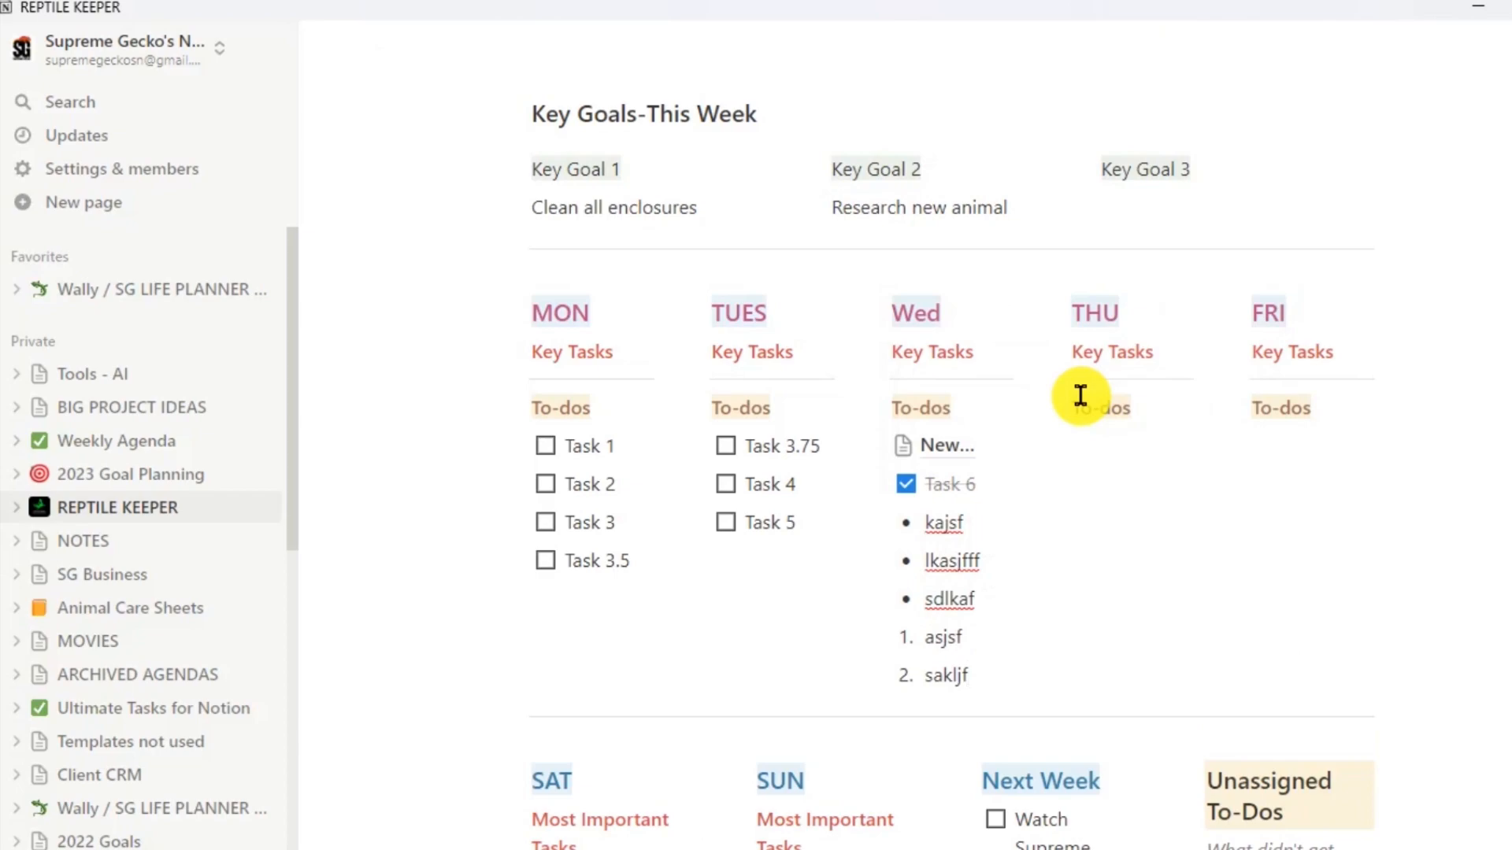
key("Return")
type("rf")
key("Return")
key("Return")
Add a toggle list titled "Block Types" below the numbered list under Wednesday.
type("/")
left_click(1089, 482)
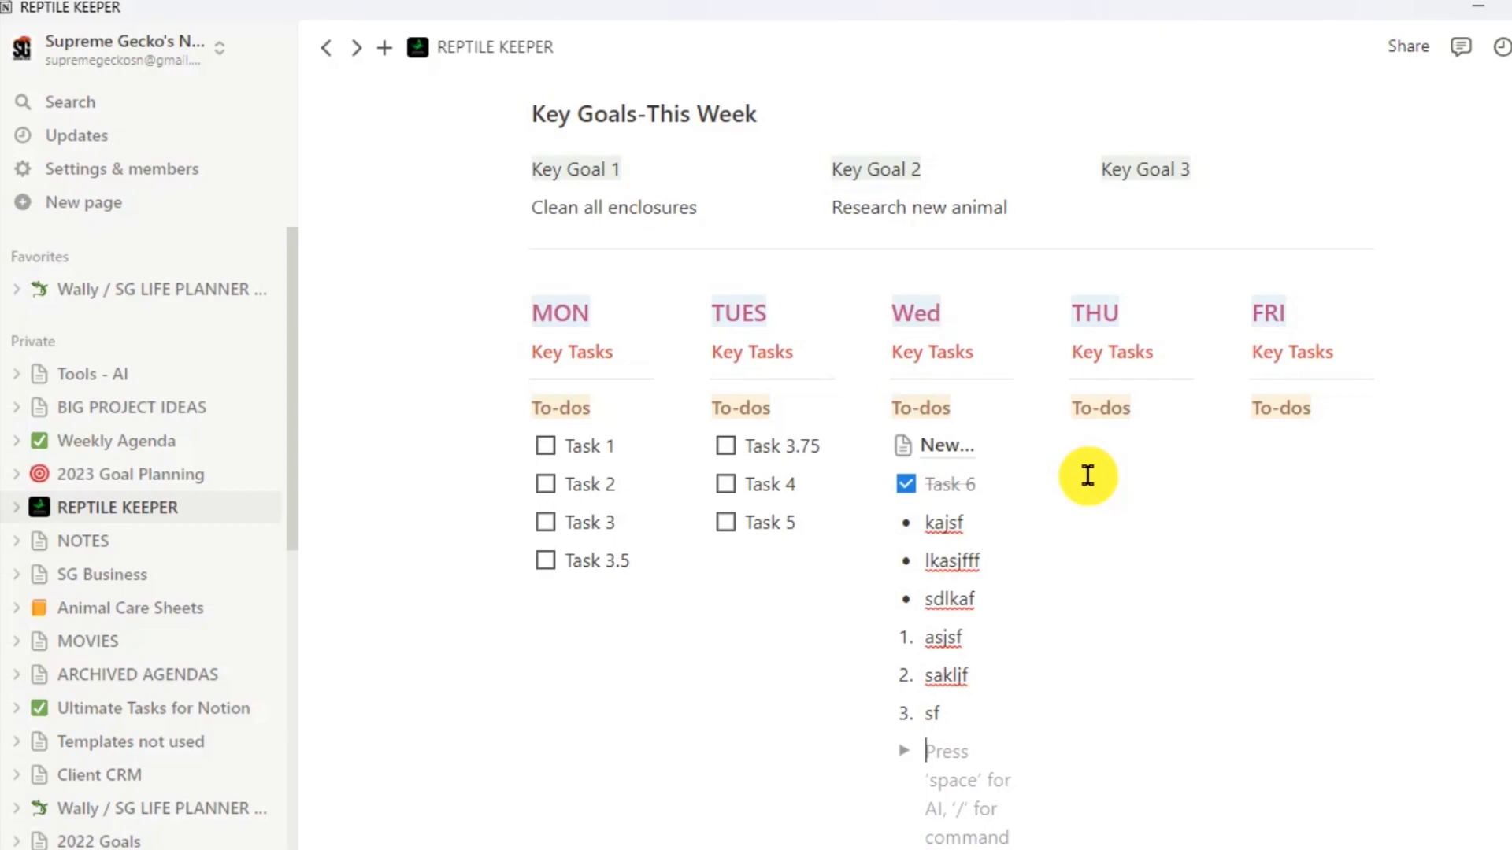
type("Block")
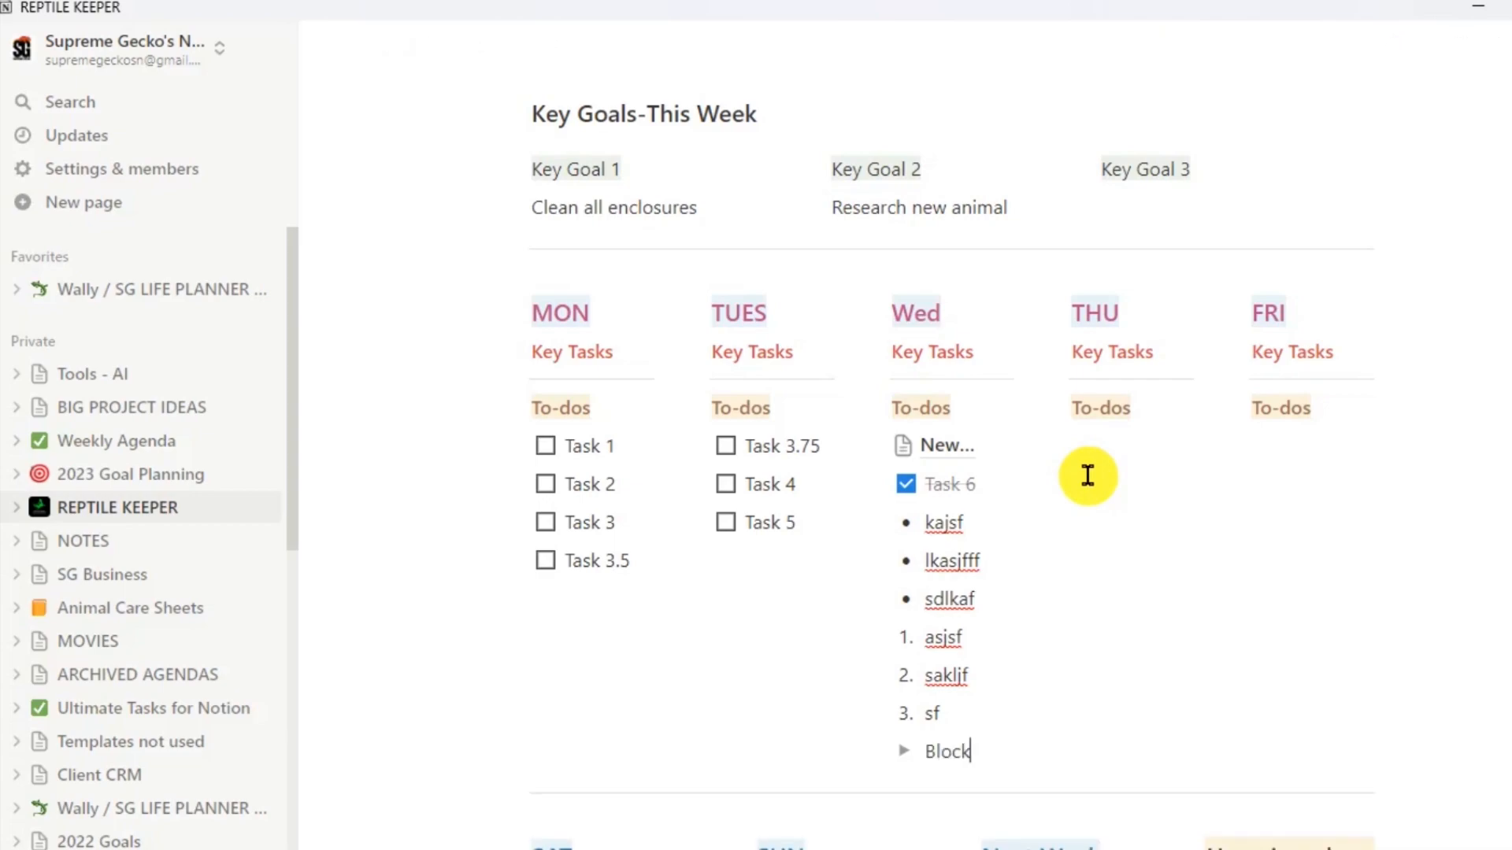
type(" Types")
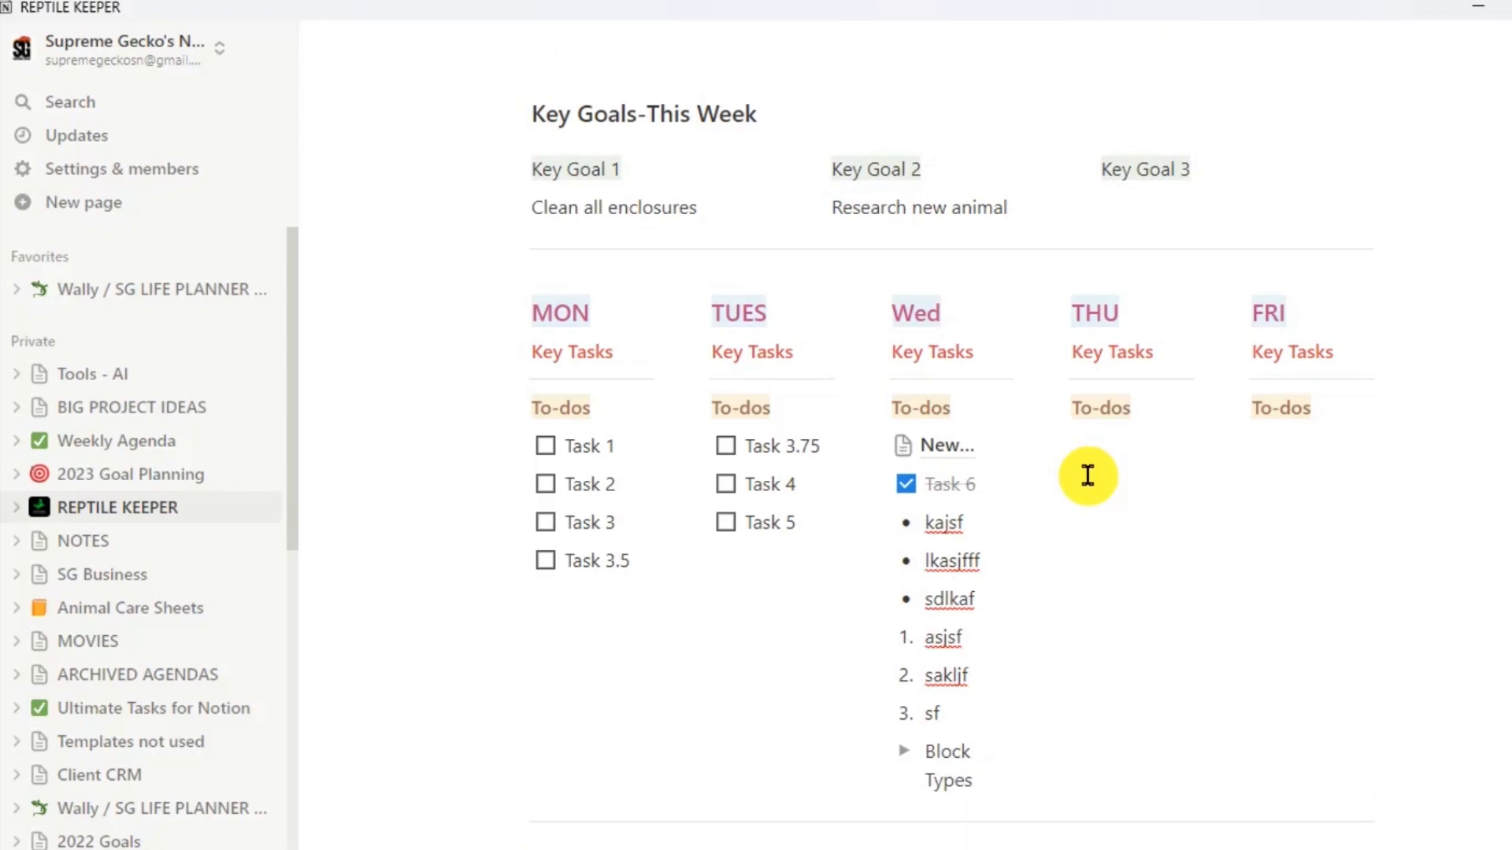
Nest toggles "Page", "Toggle List", "To Do List", "Table" and "Headings" inside Block Types, and collapse it.
key("Return")
key("Tab")
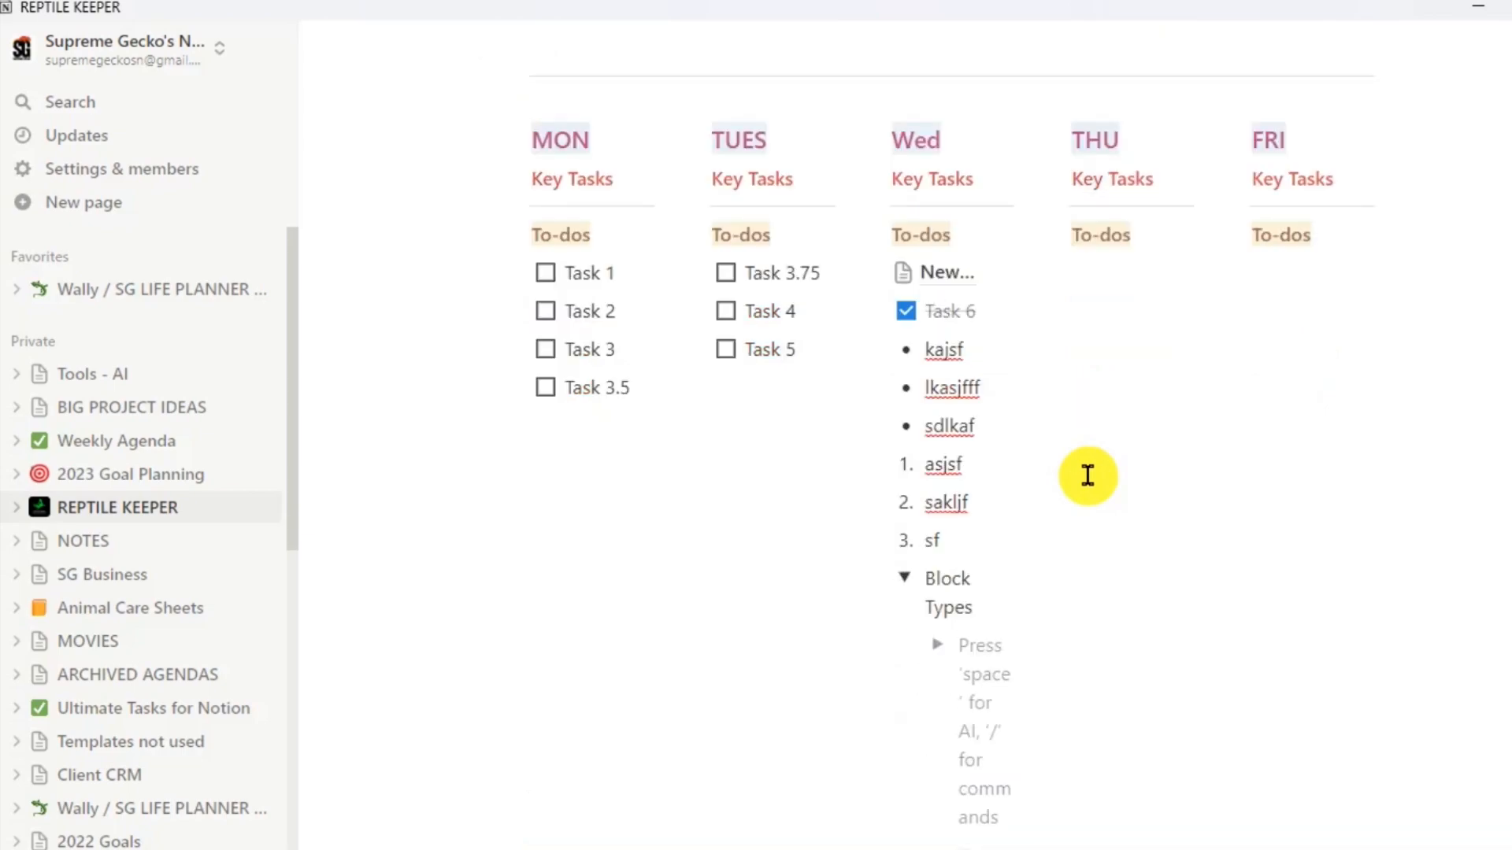
type("Page")
key("Return")
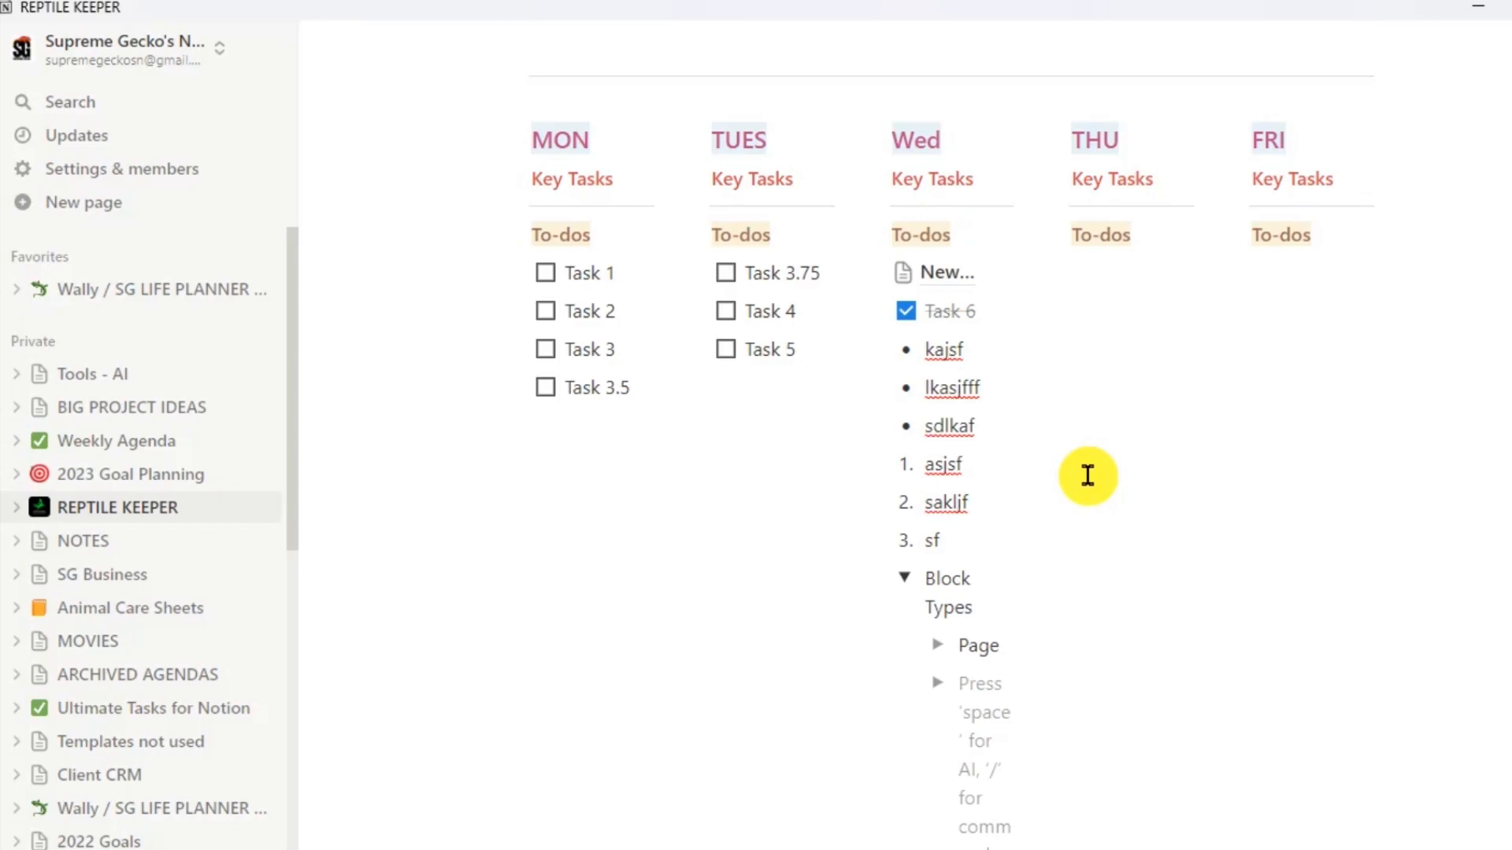
type("Toggle List")
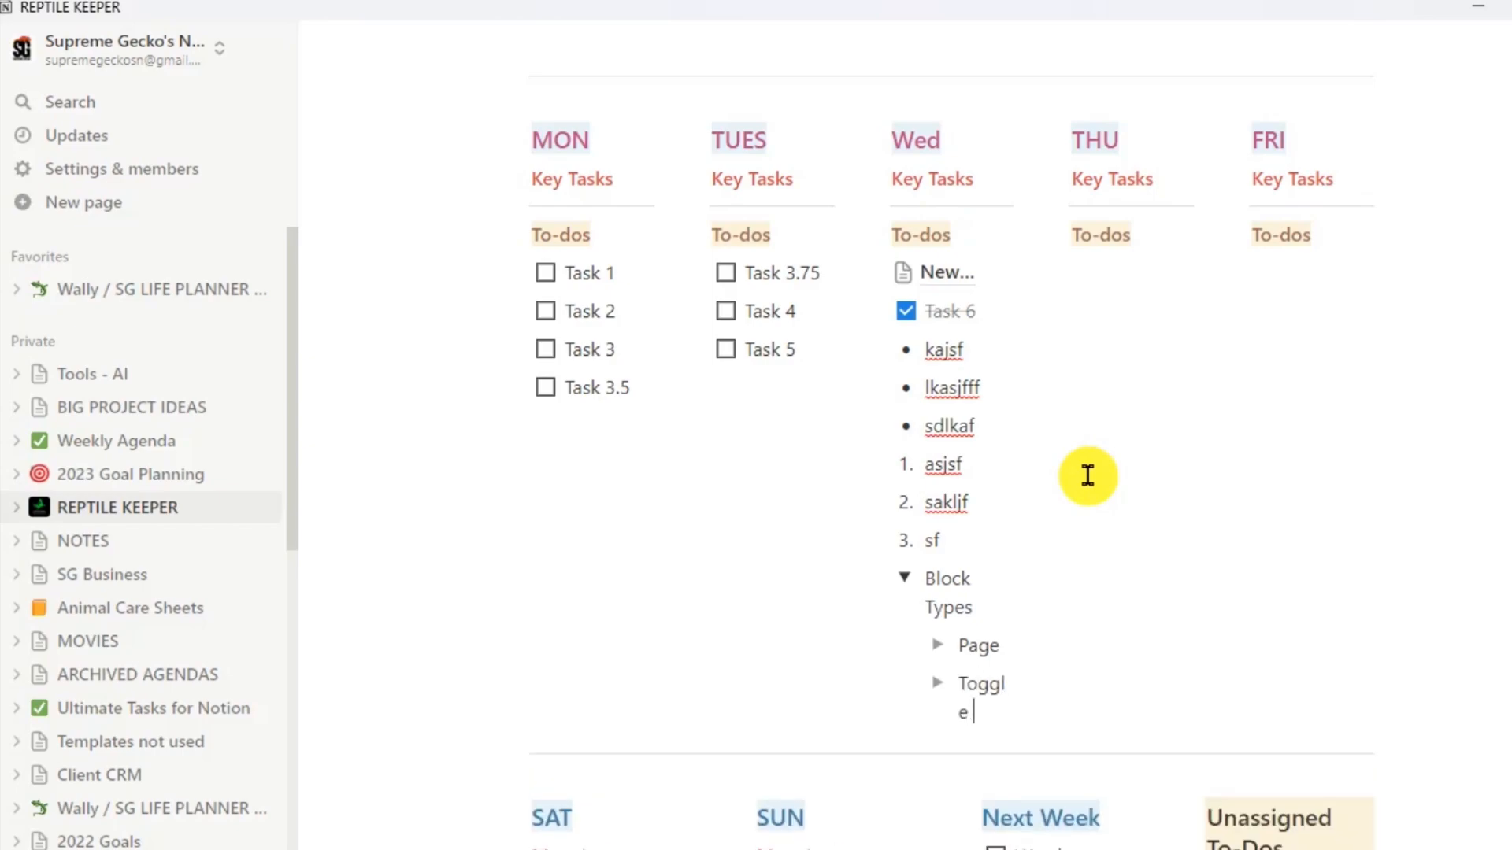
key("Return")
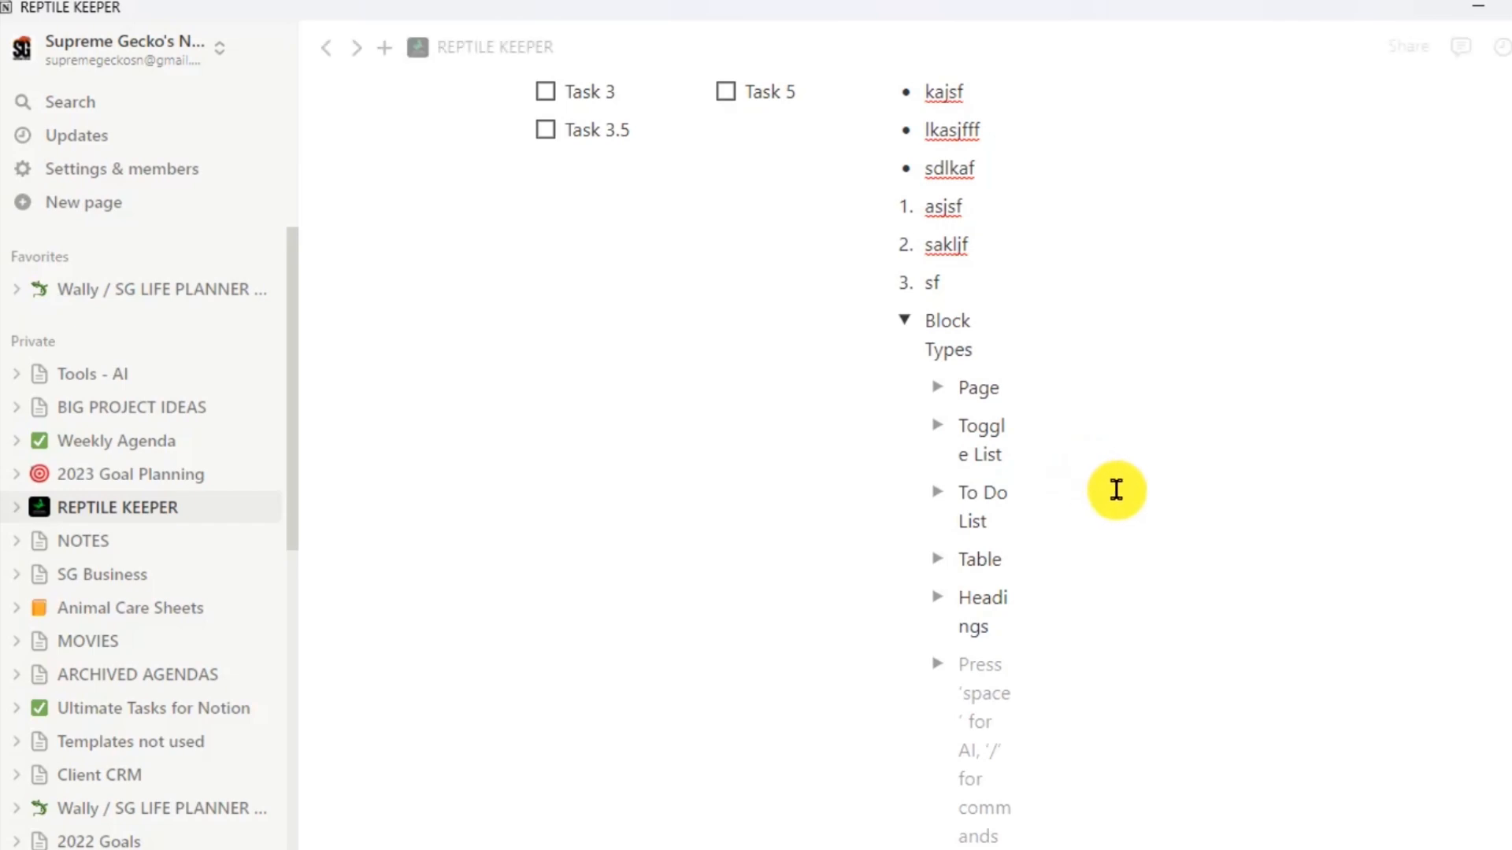
left_click(903, 321)
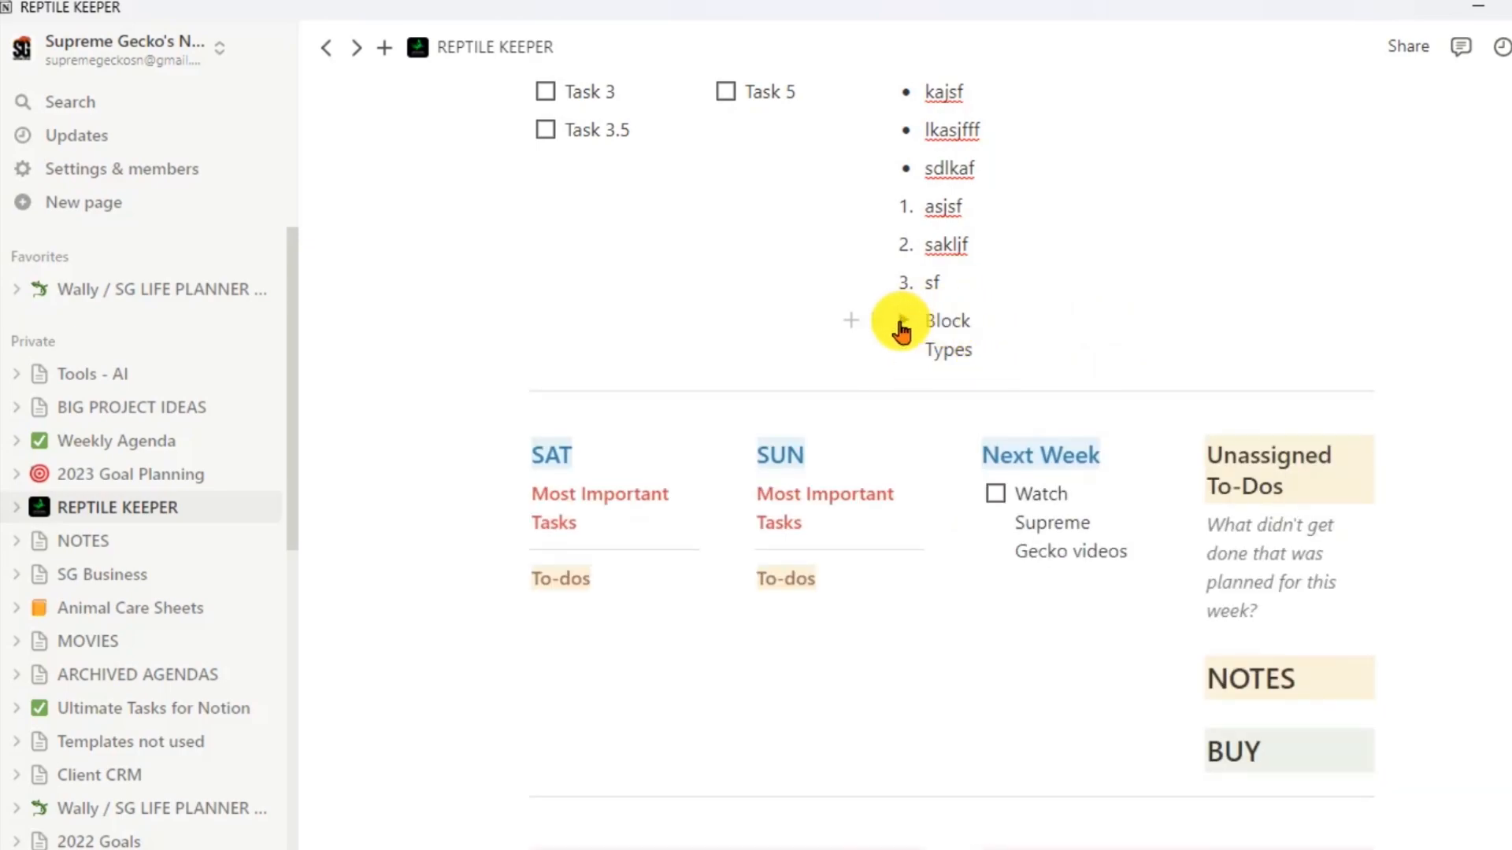
Delete everything in the Wednesday column from the To-dos label down to the Block Types toggle.
scroll(1109, 320, "up", 3)
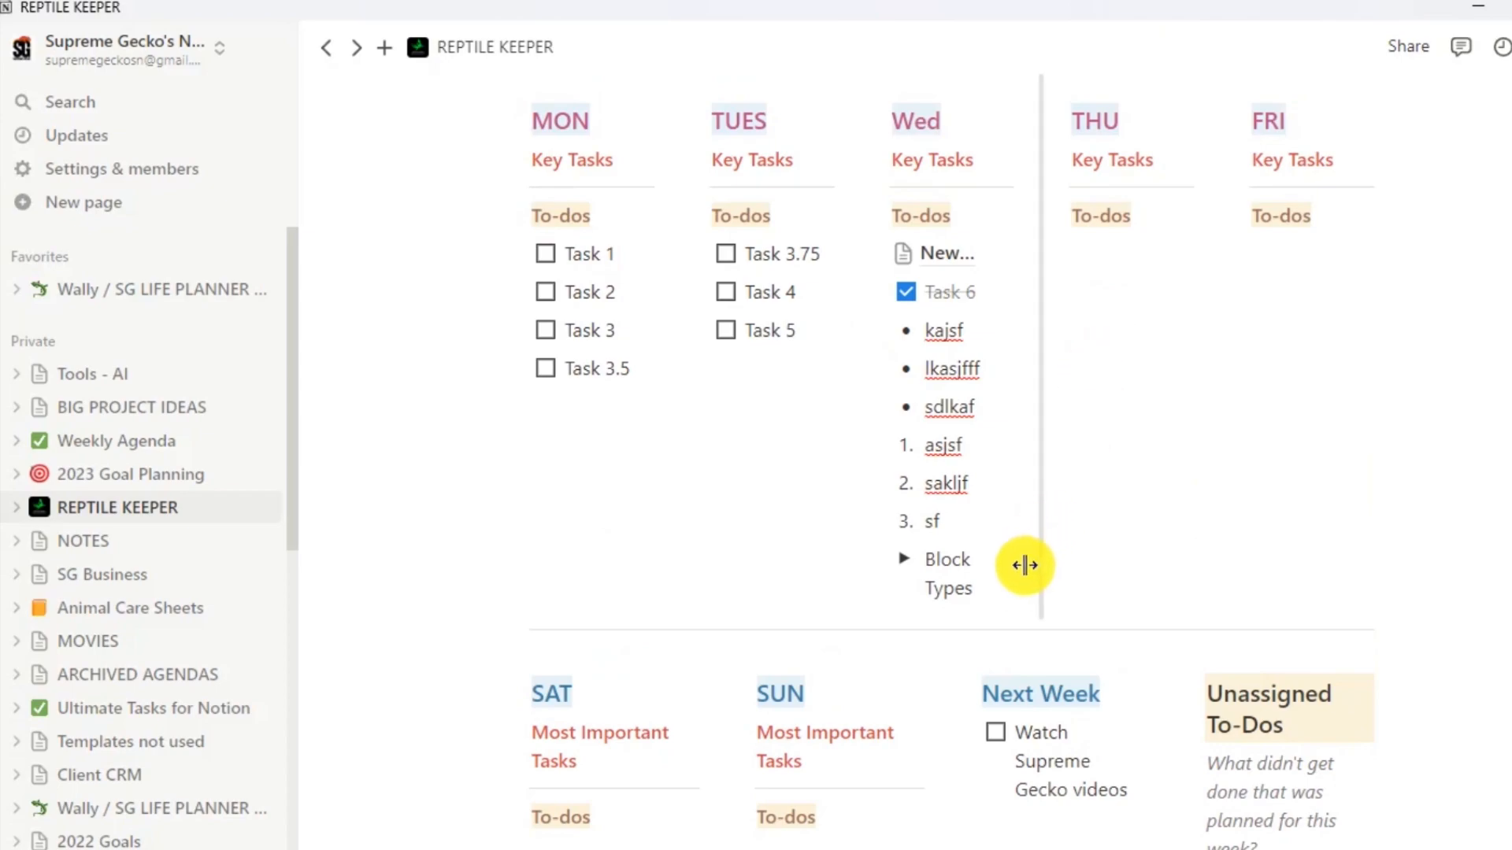
left_click_drag(1002, 594, 942, 236)
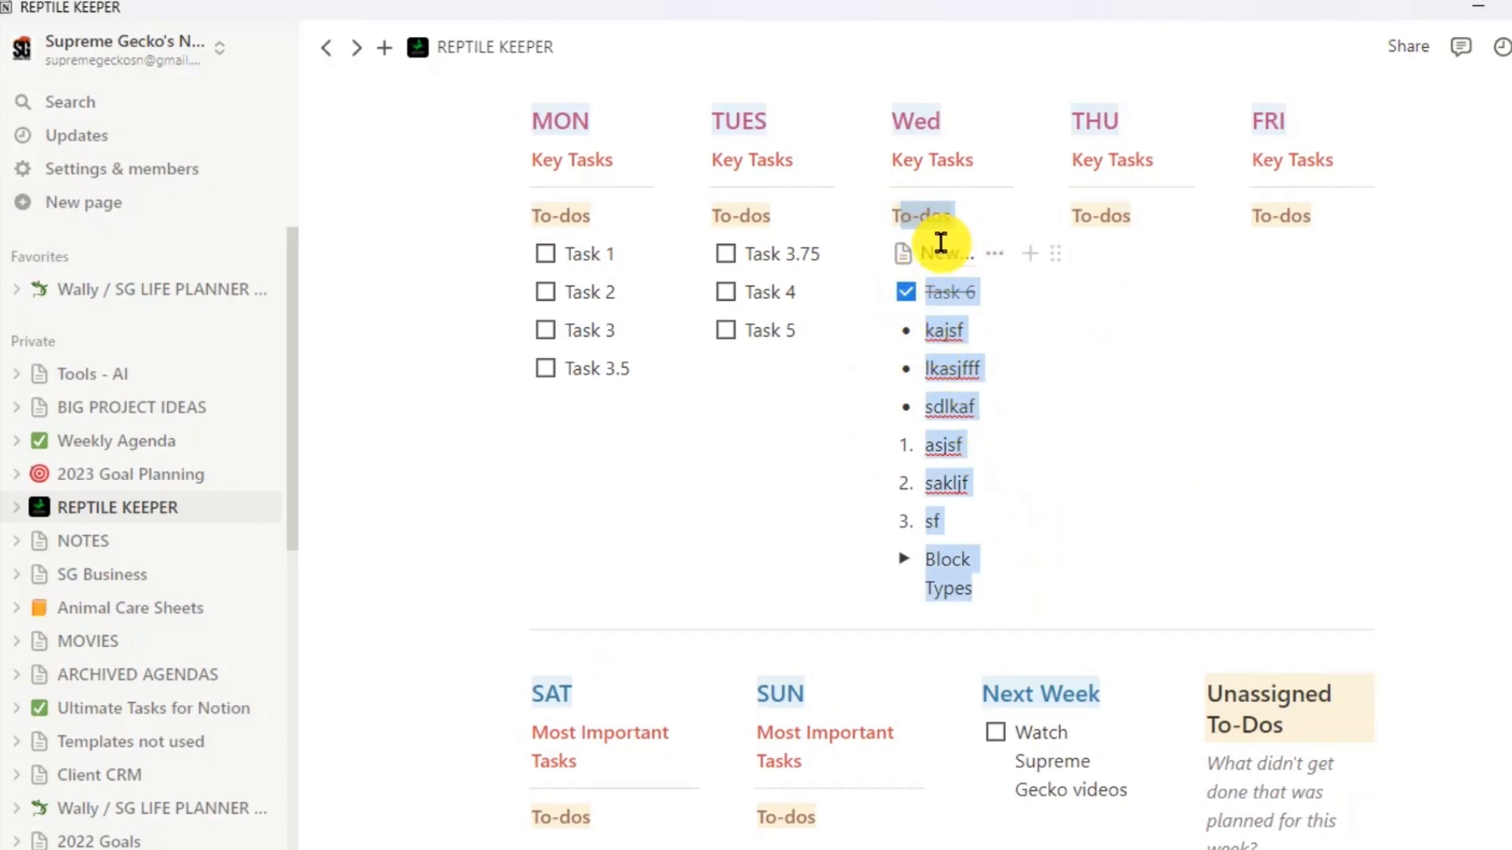
type("T")
key("BackSpace")
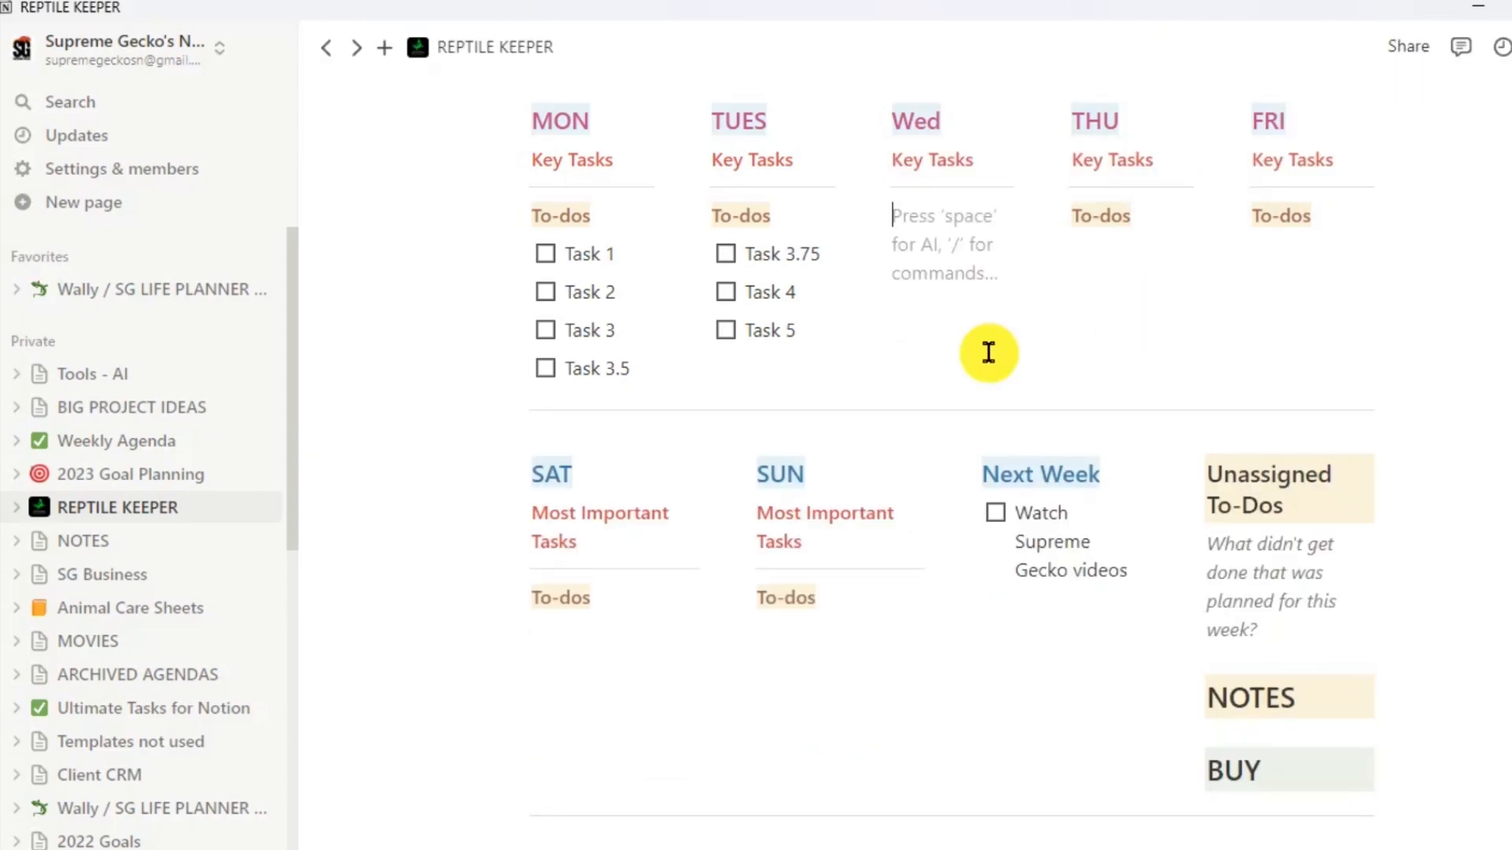
Duplicate Tuesday's To-dos label and move the copy under Wednesday's Key Tasks divider.
left_click(699, 214)
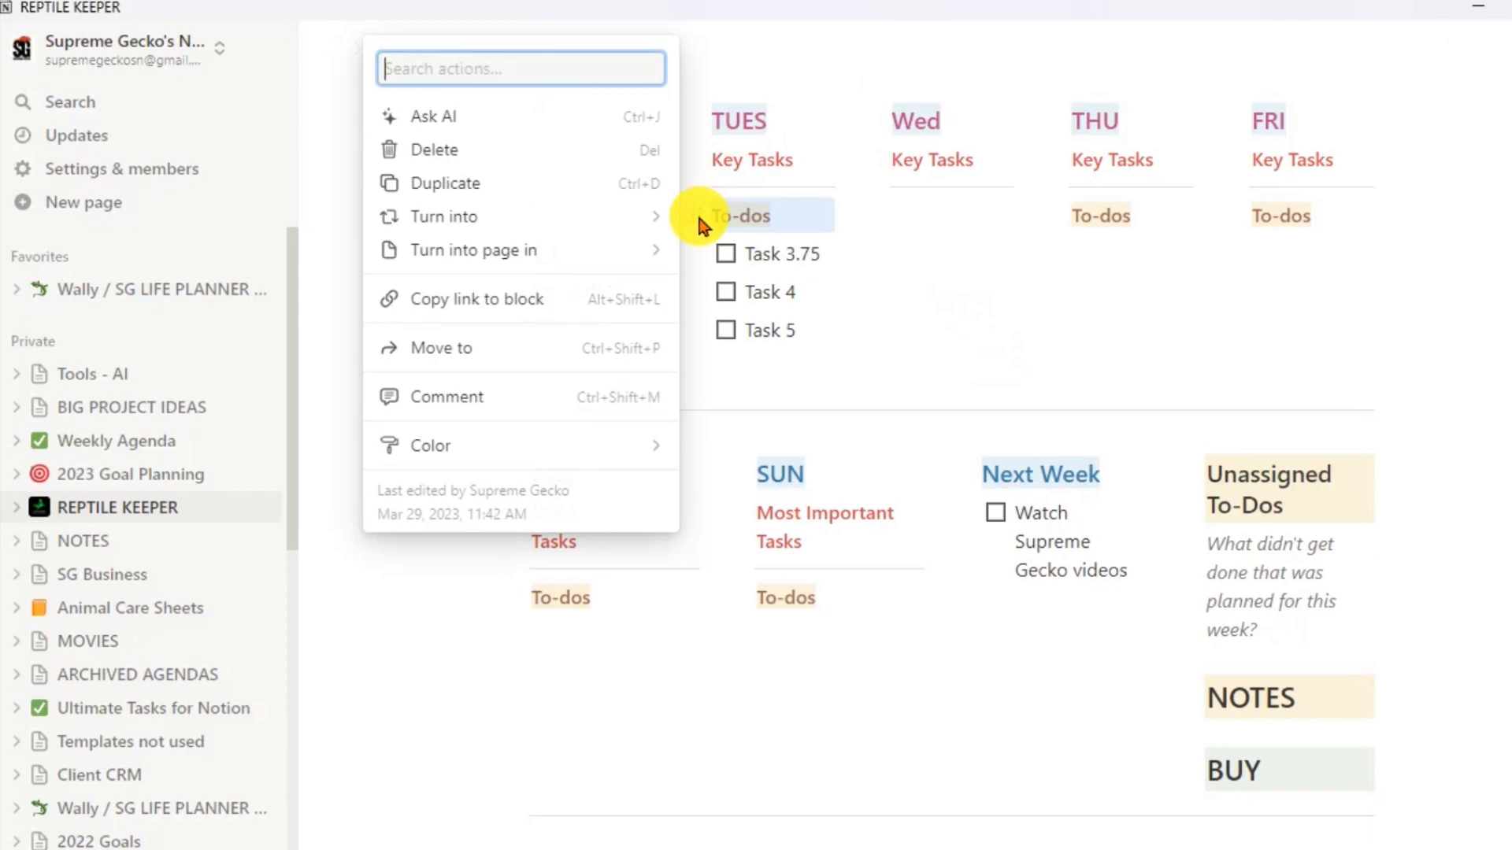
left_click(514, 193)
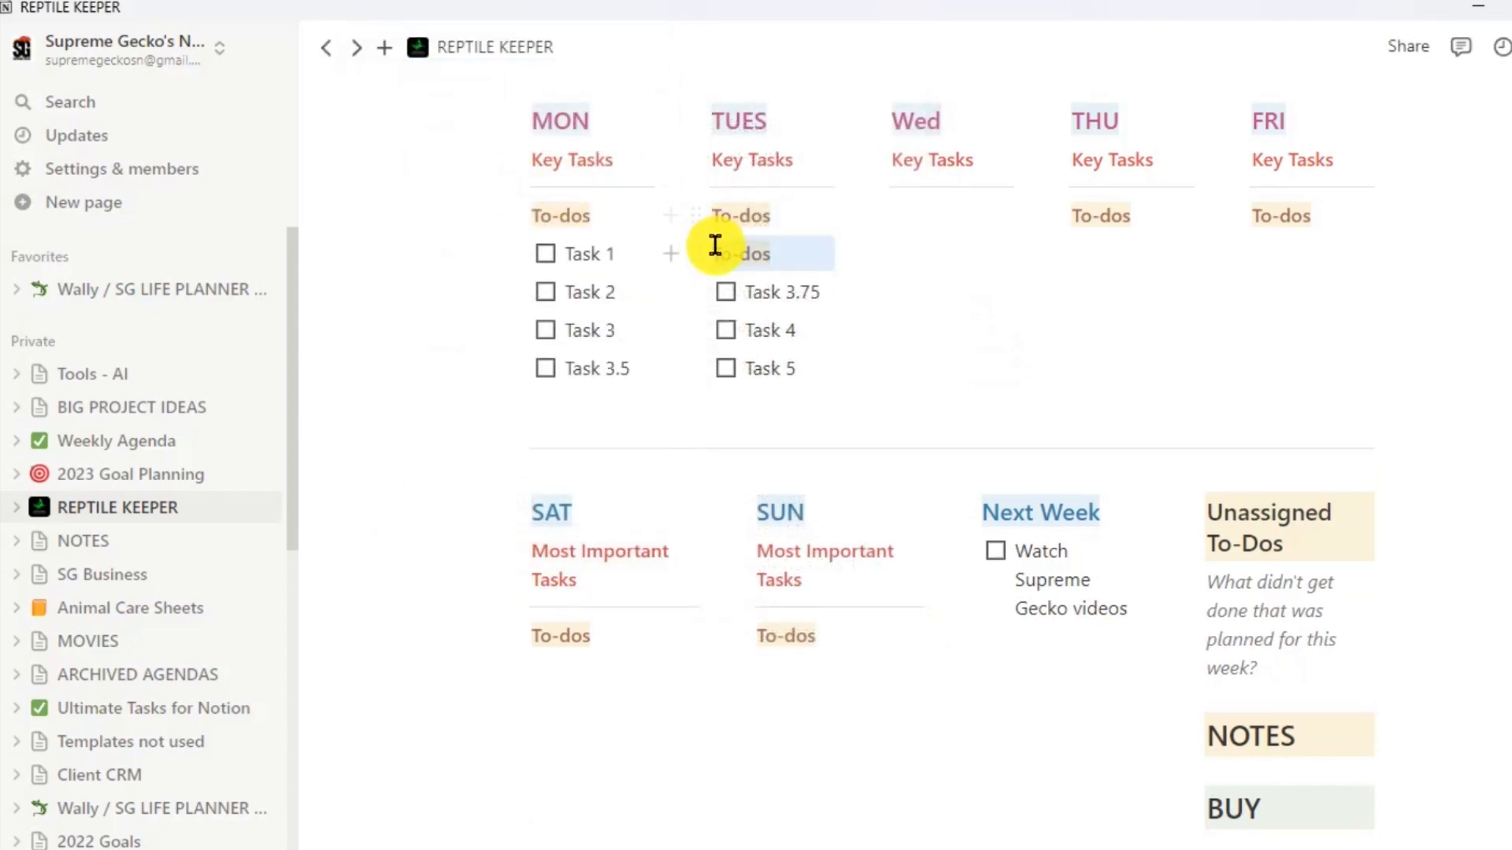
left_click_drag(694, 252, 905, 212)
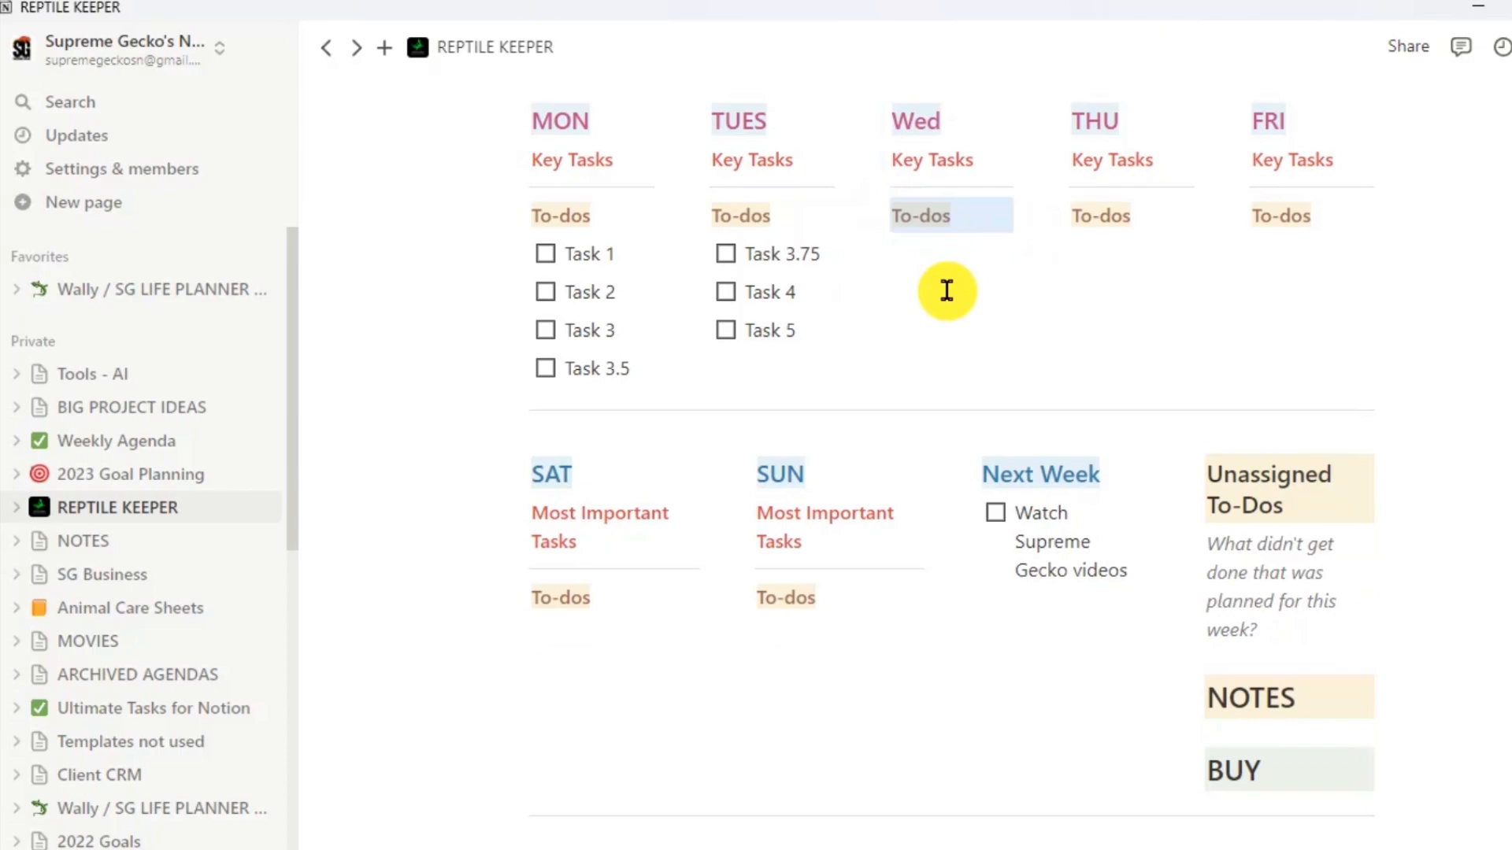
left_click(993, 302)
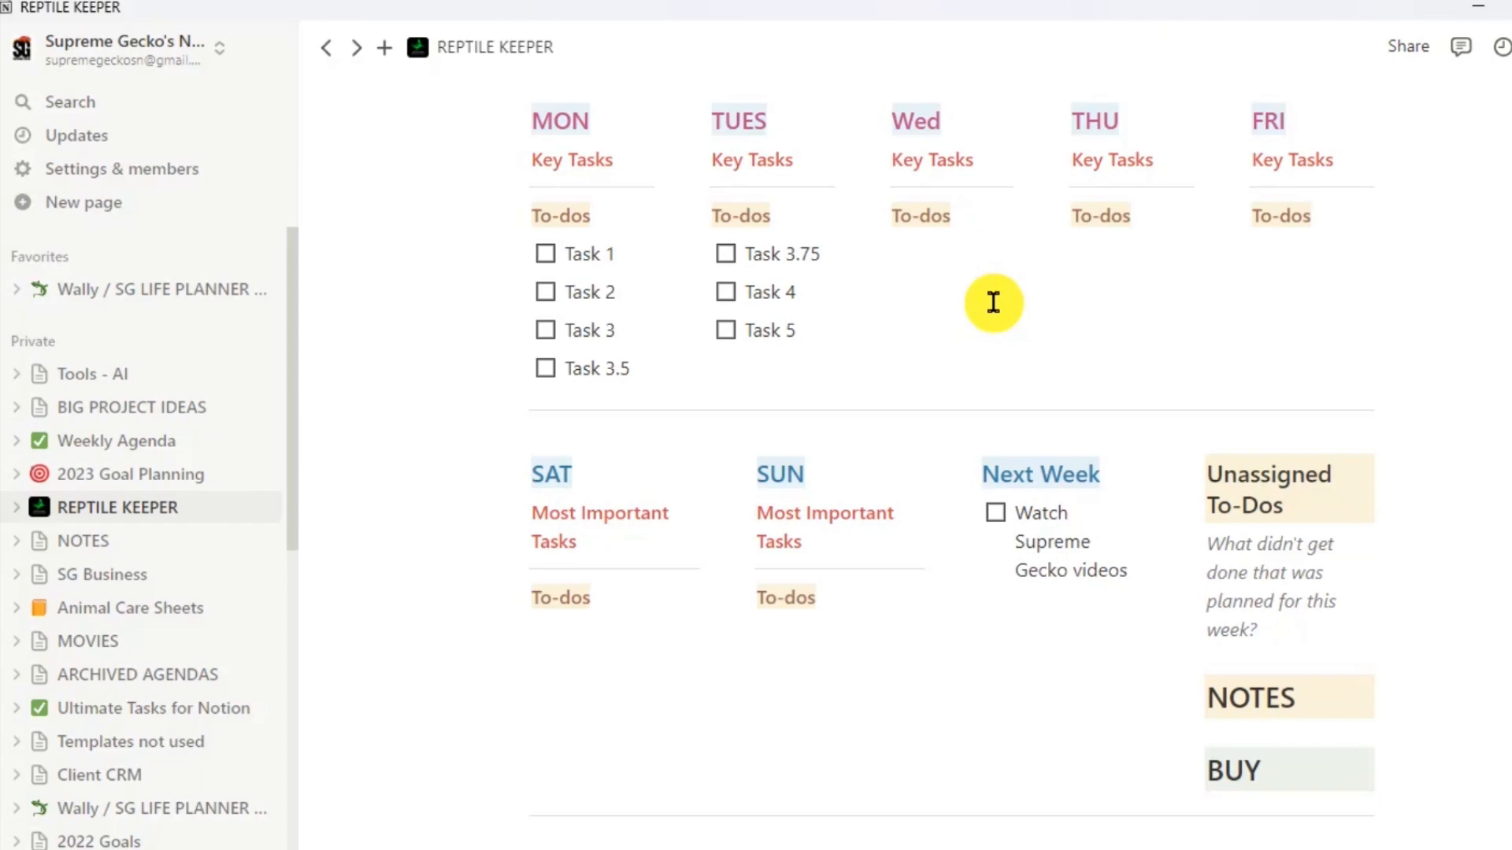
Format Task 5 under Tuesday with yellow text, bold, italic and underline, and try strikethrough on it.
left_click_drag(799, 328, 744, 329)
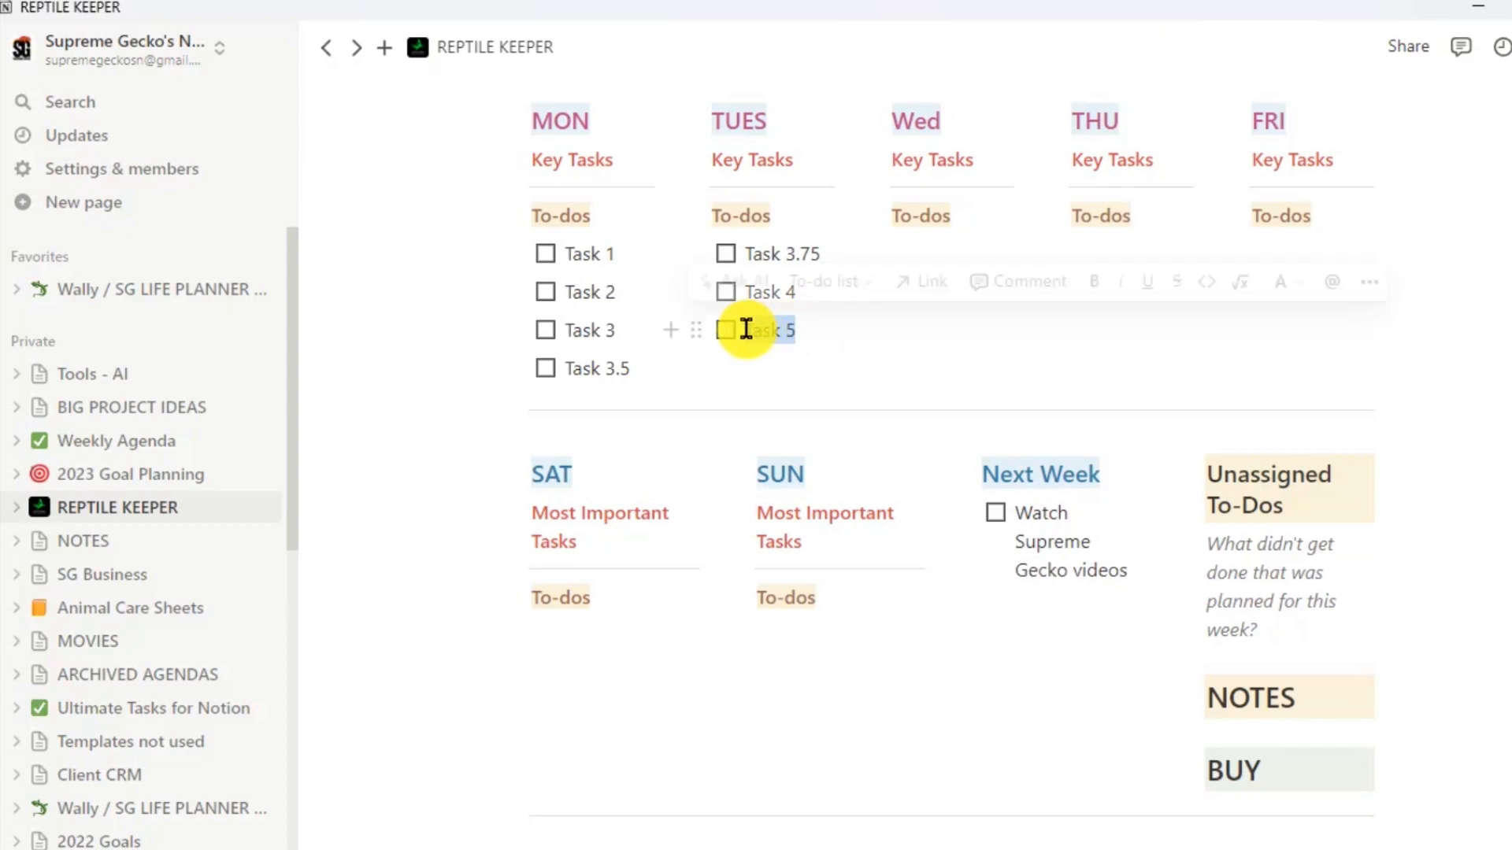
left_click(1309, 295)
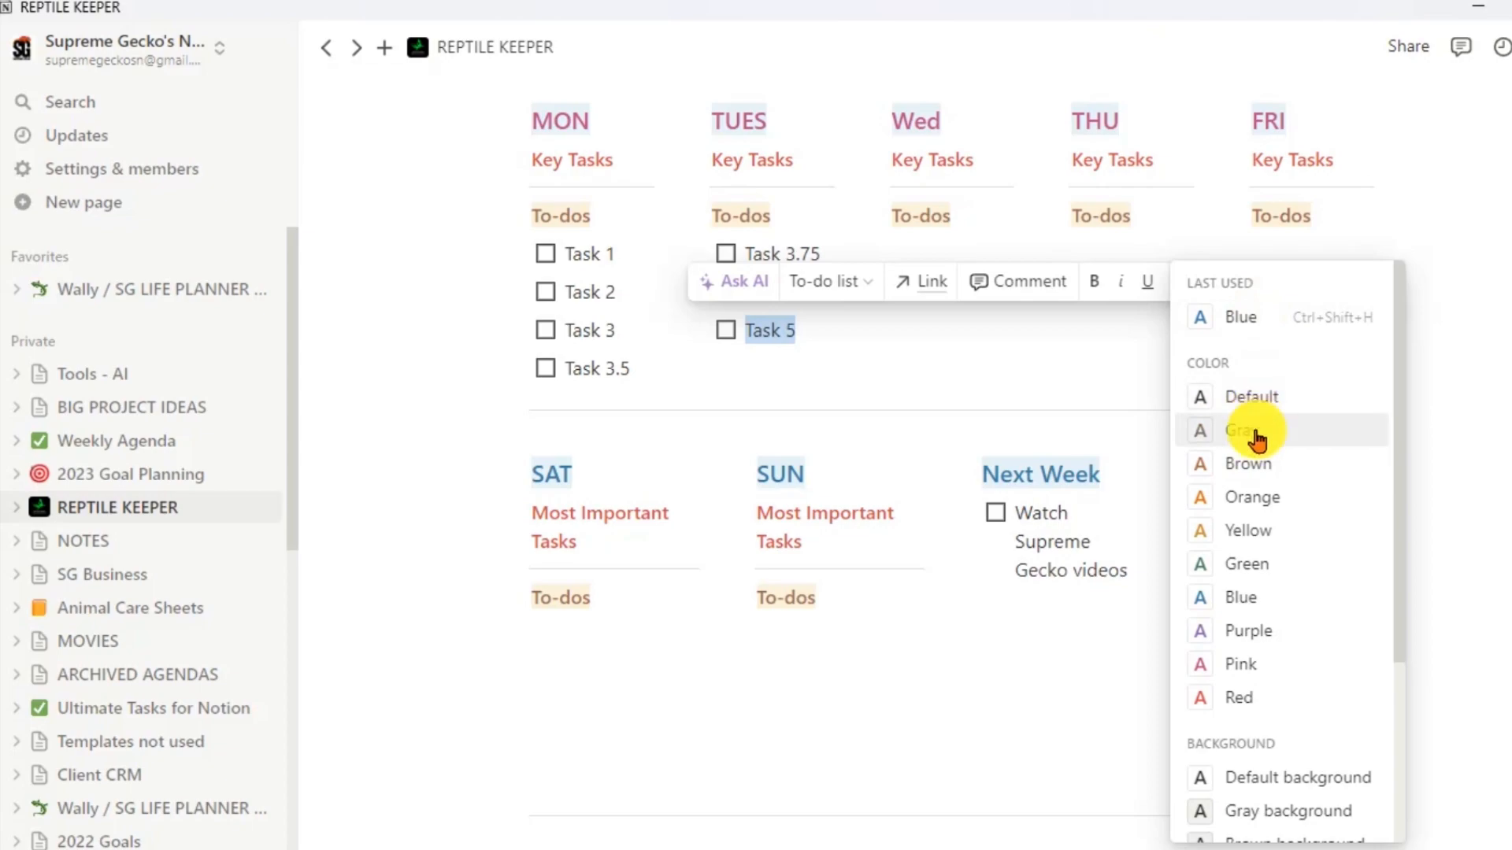
left_click(1255, 531)
left_click(1095, 291)
left_click(1122, 290)
left_click(1147, 293)
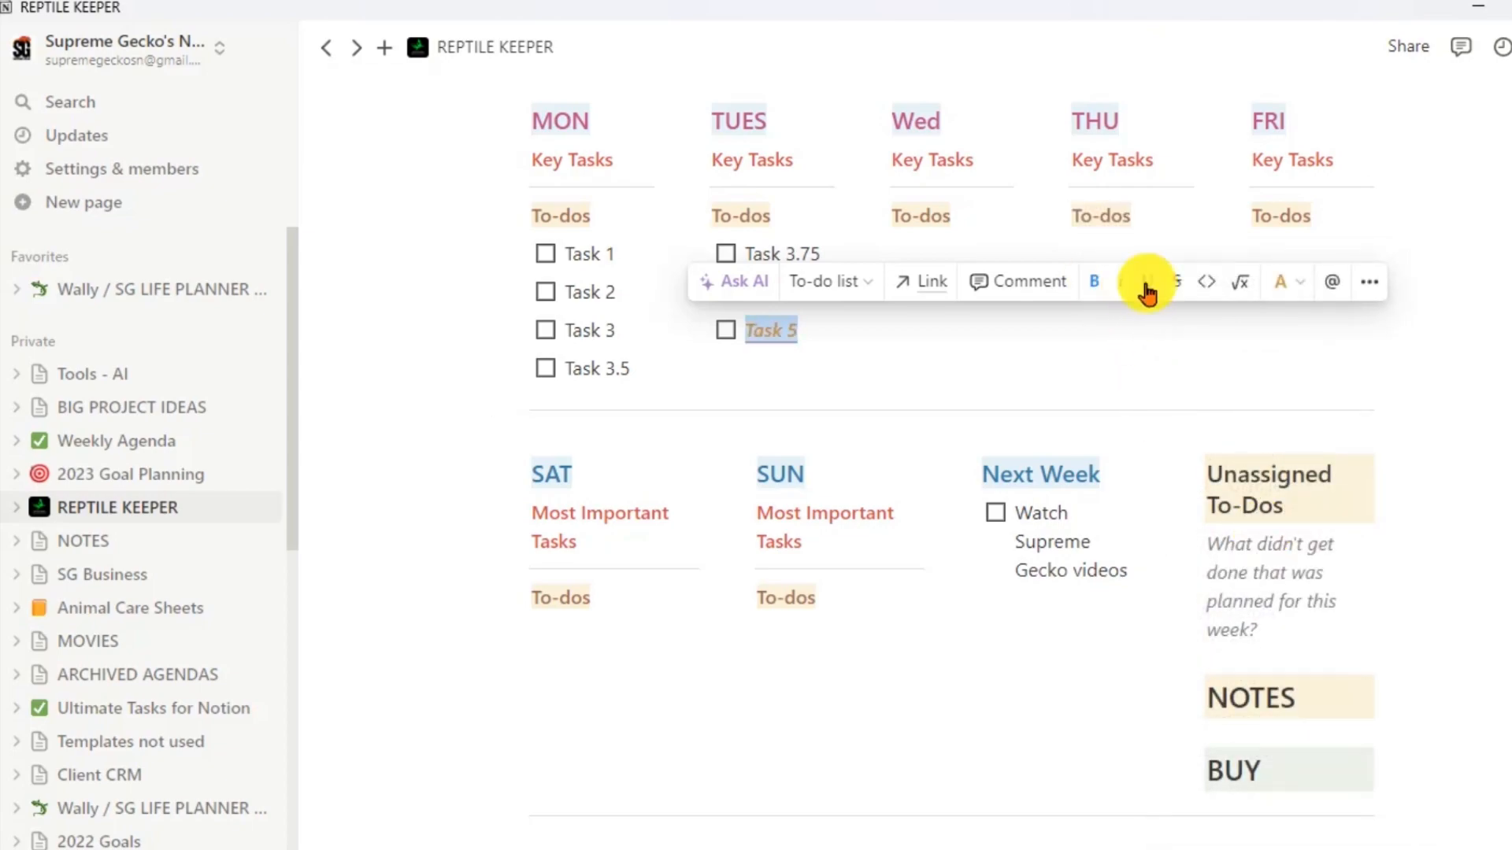
left_click(1178, 290)
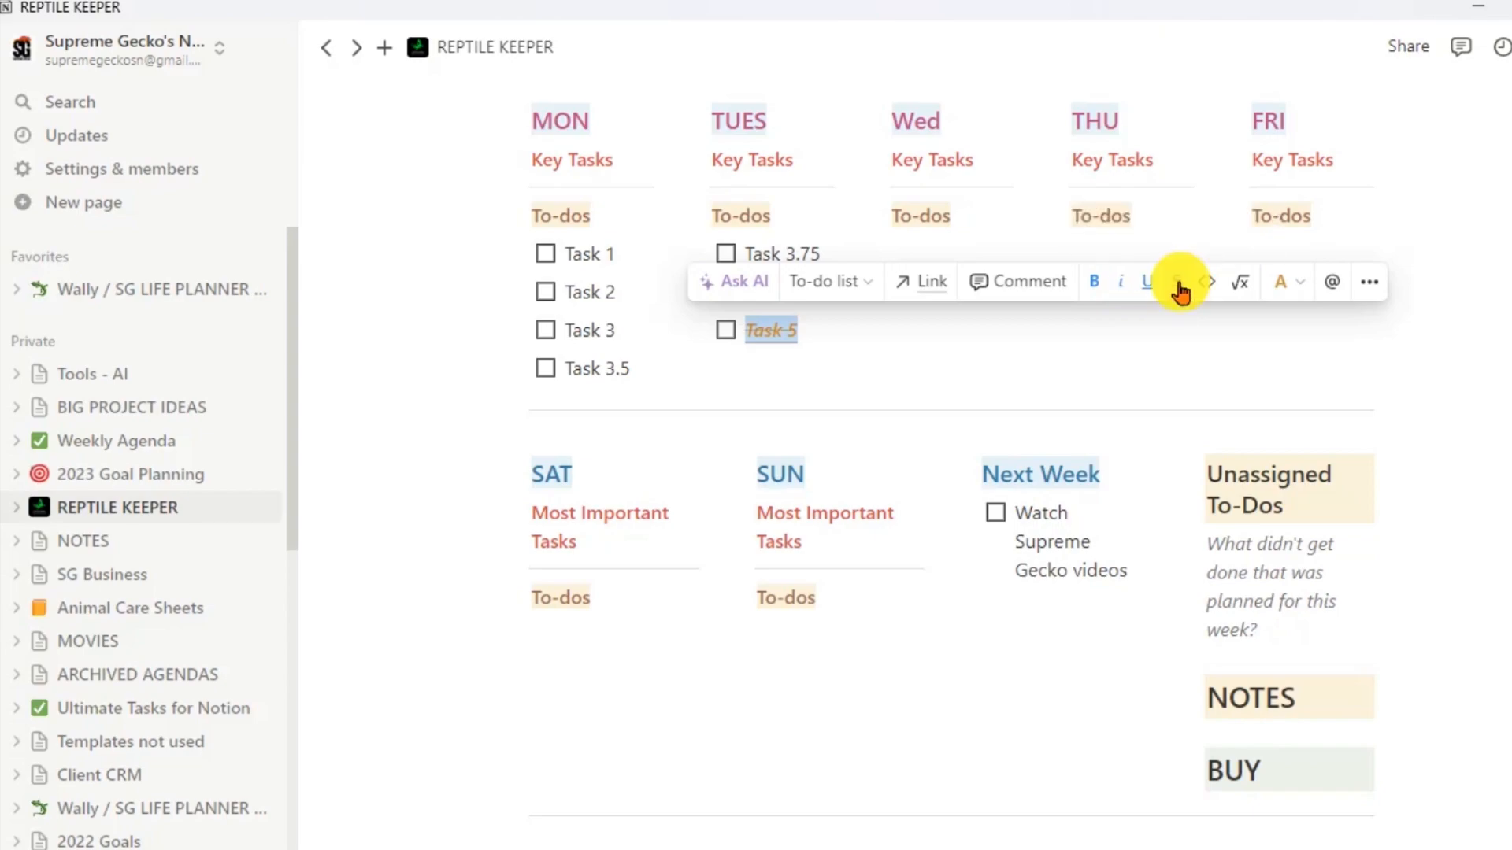
Insert a Heading 3 reading "New Area" below Task 5 under Tuesday and select its text.
left_click(788, 367)
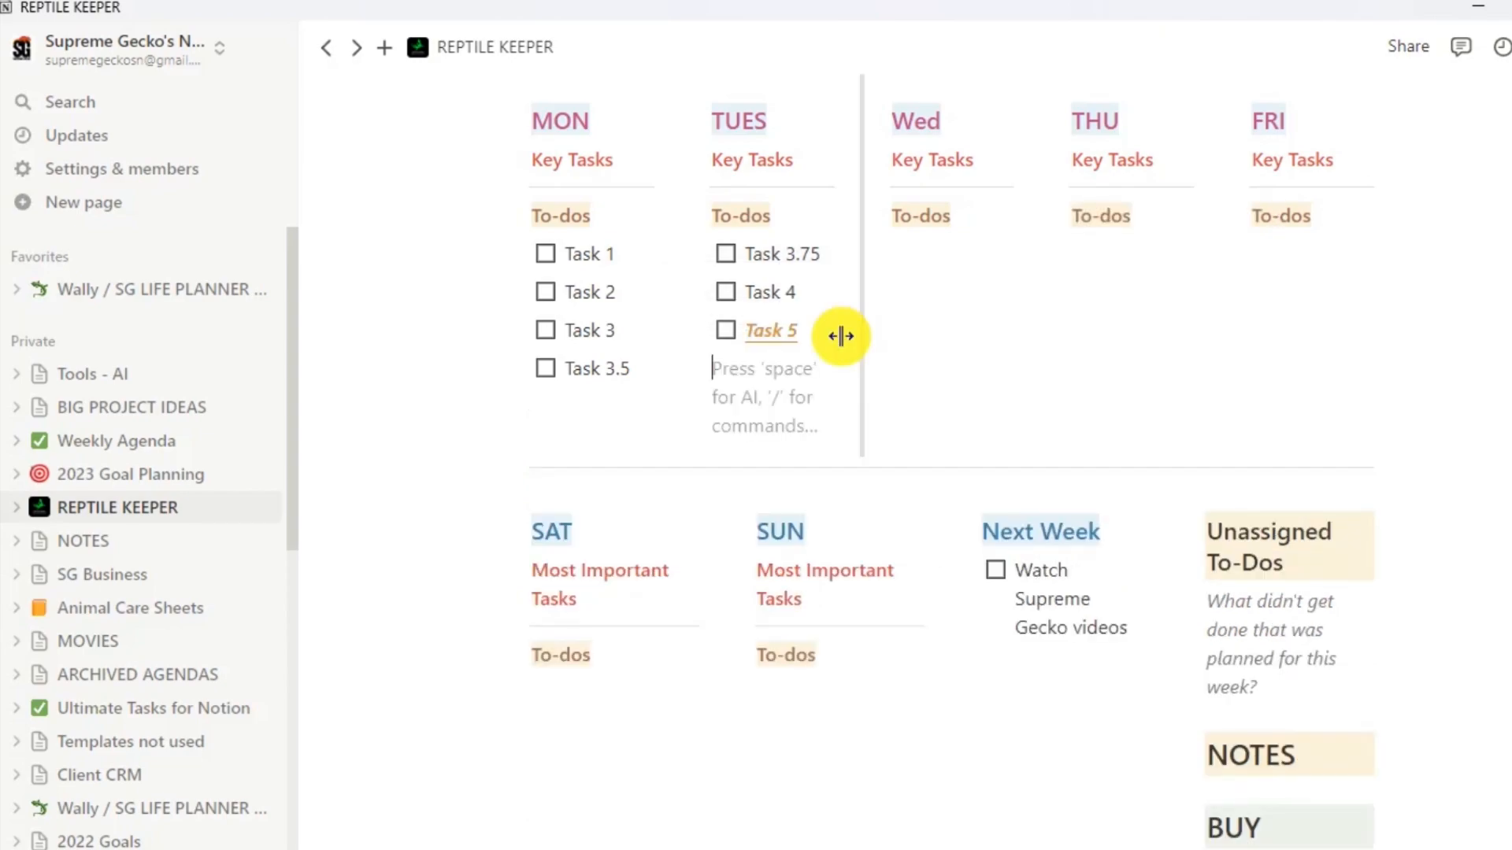
type("/h")
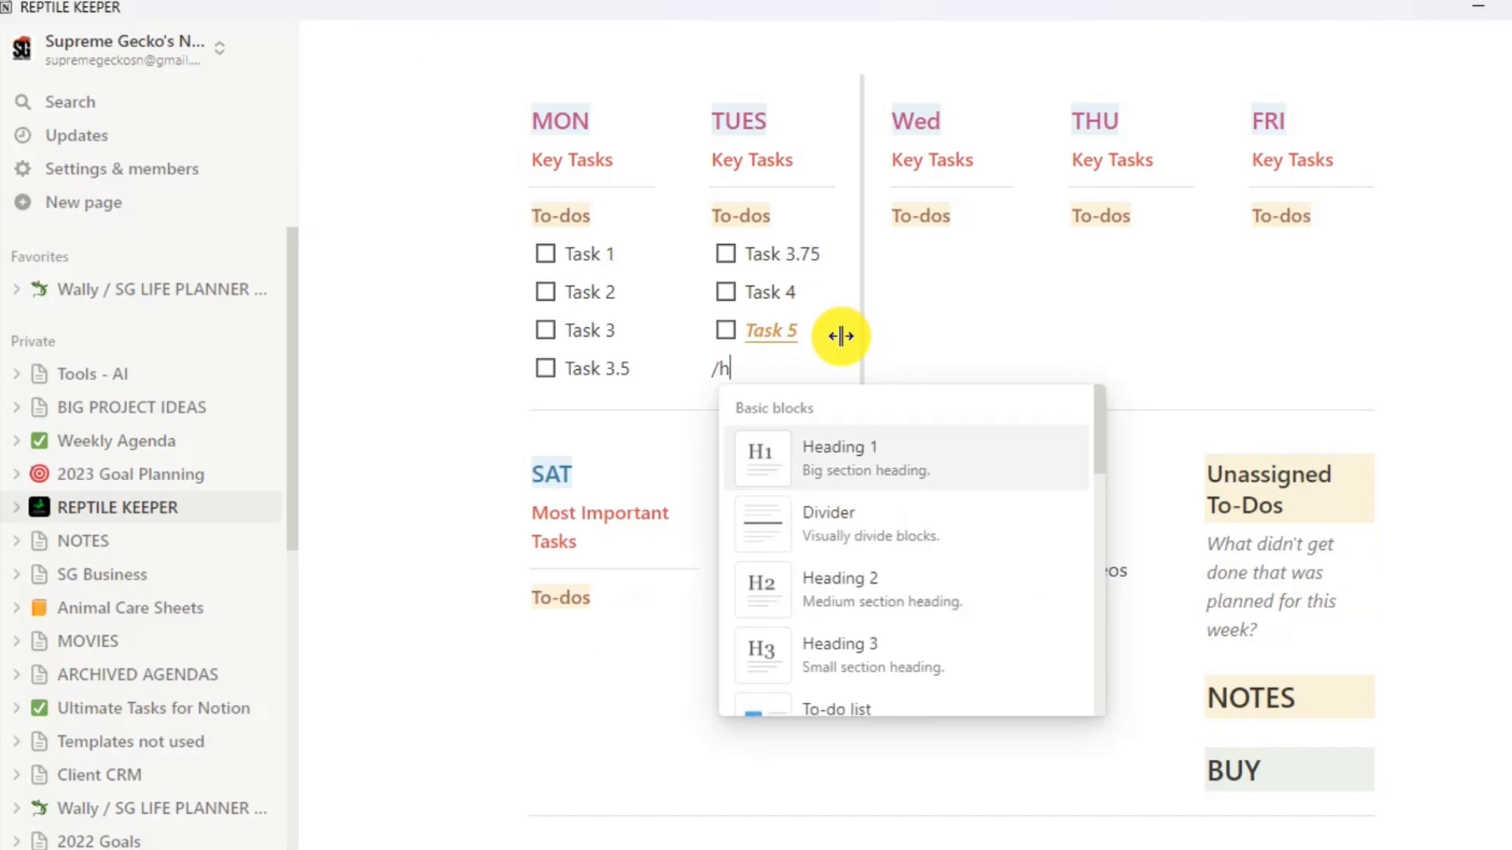
left_click(848, 646)
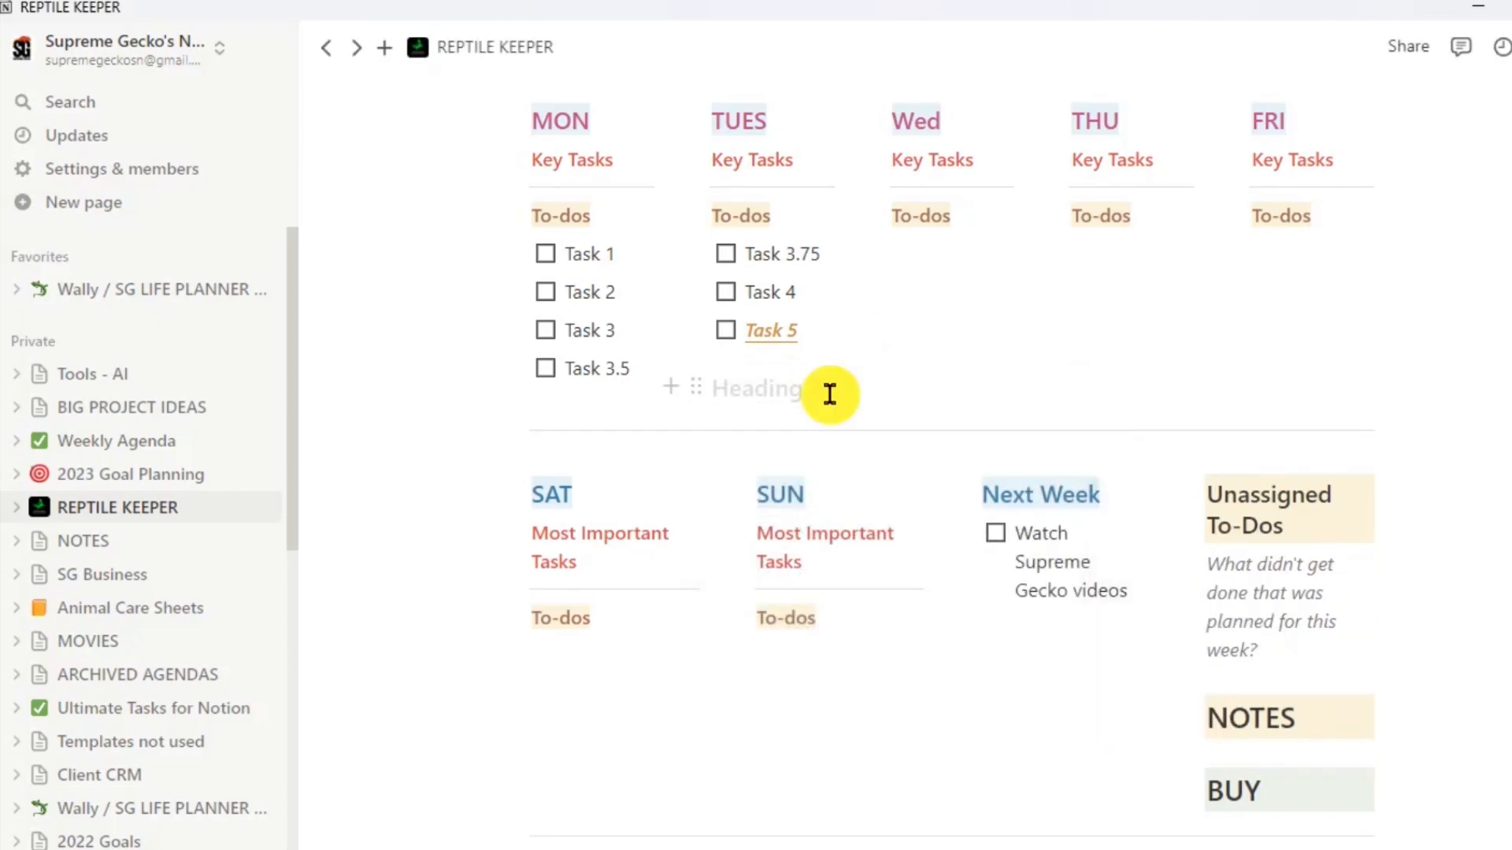
type("New Area")
triple_click(830, 393)
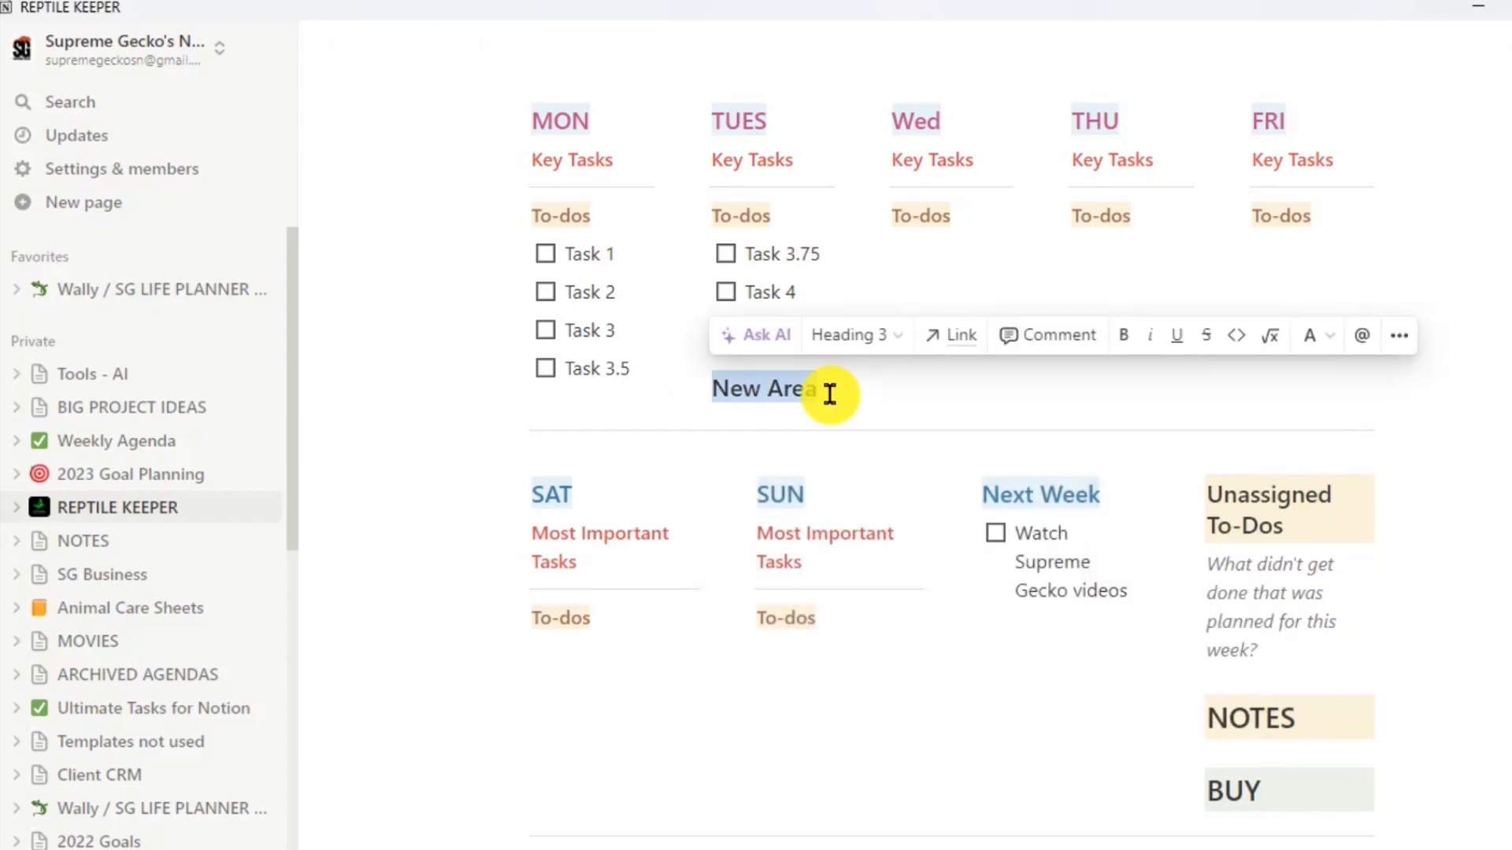
Give the New Area heading text under Tuesday an orange background highlight.
left_click(1270, 334)
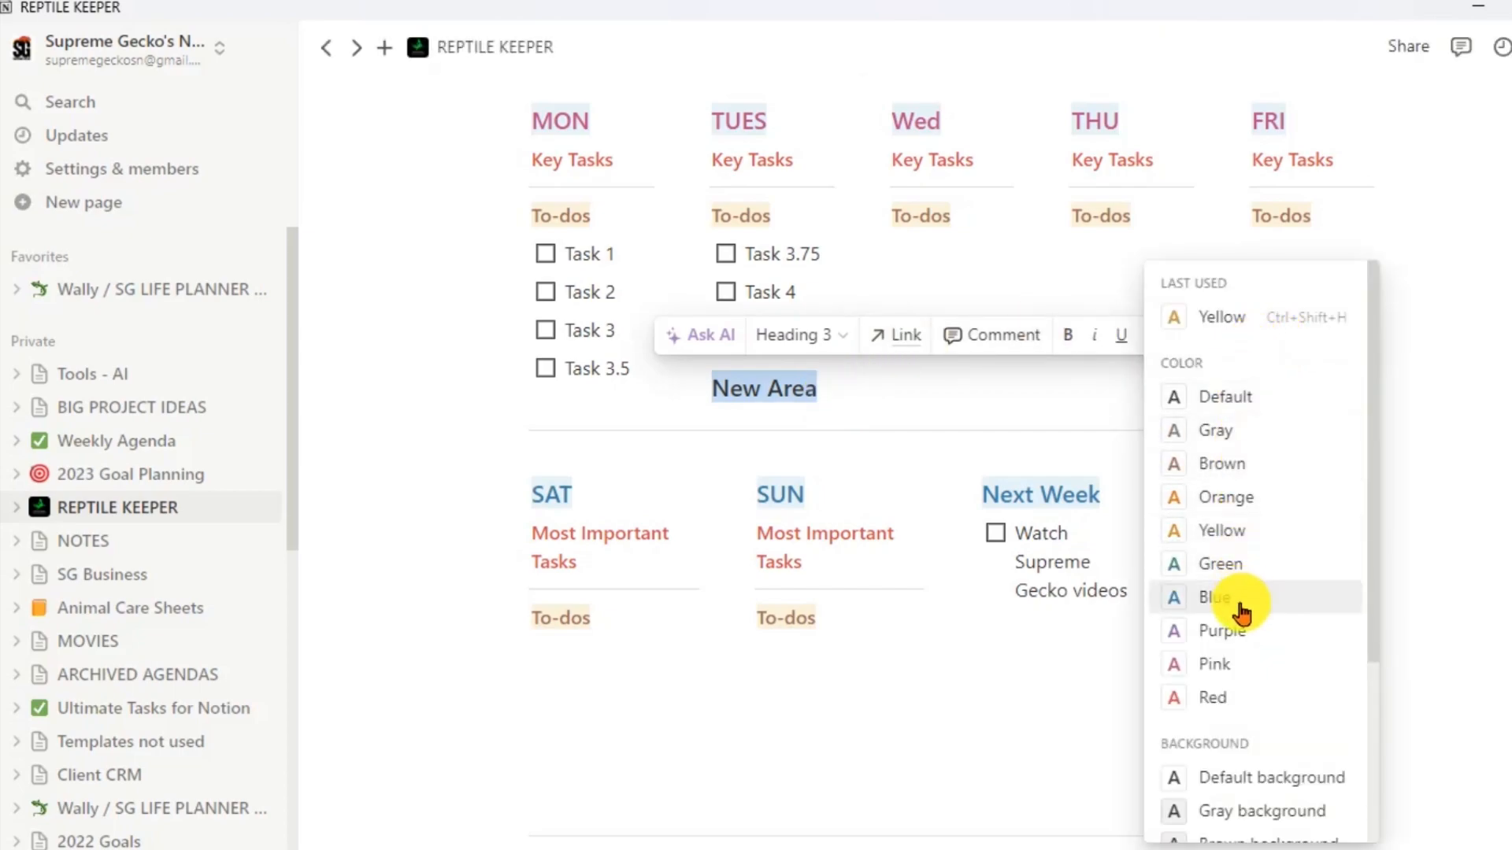
scroll(1261, 624, "down", 3)
left_click(1257, 639)
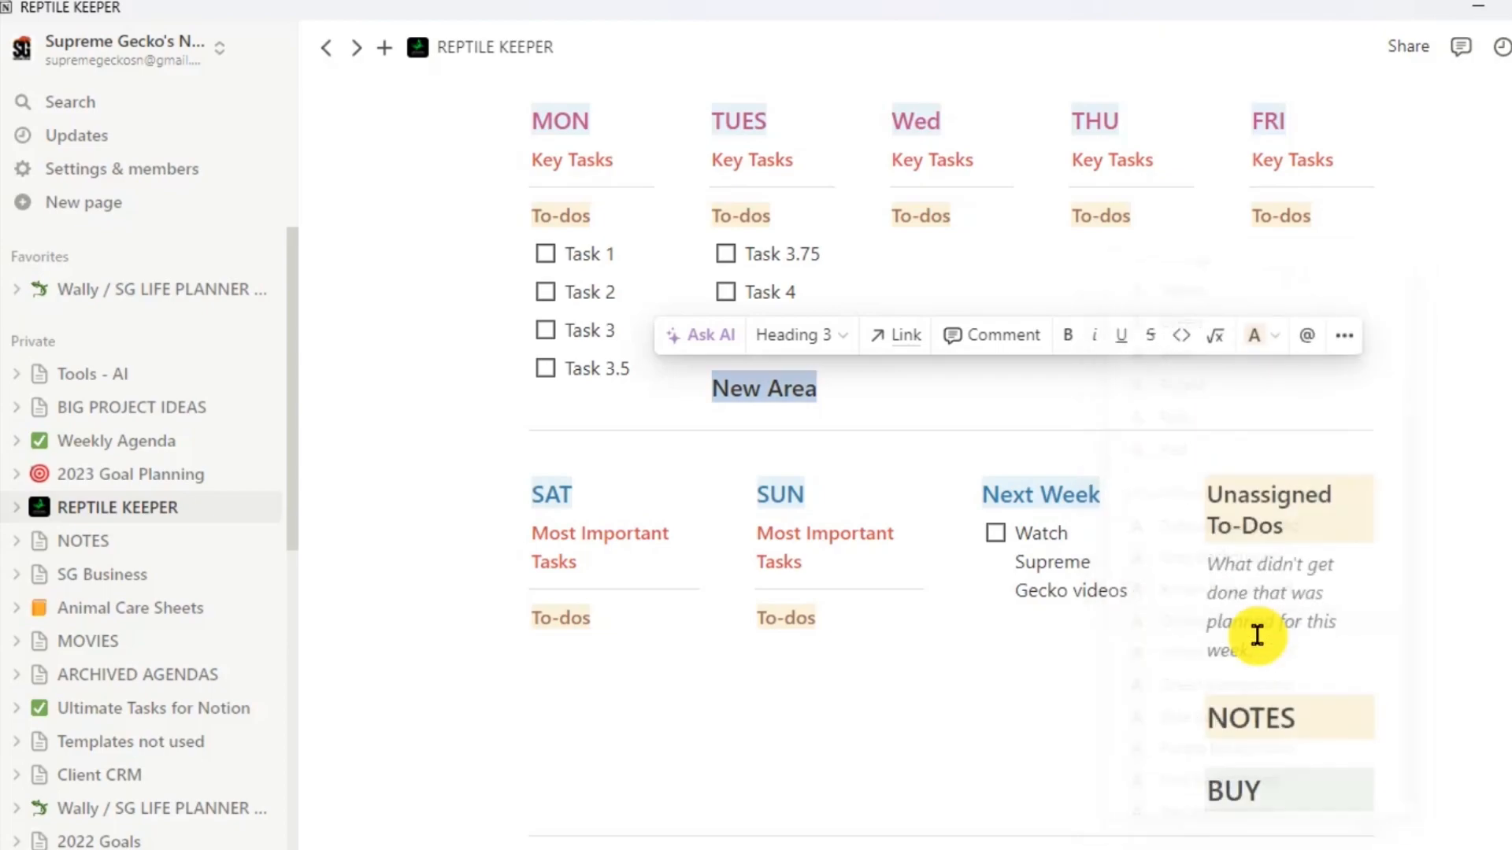
left_click(1407, 411)
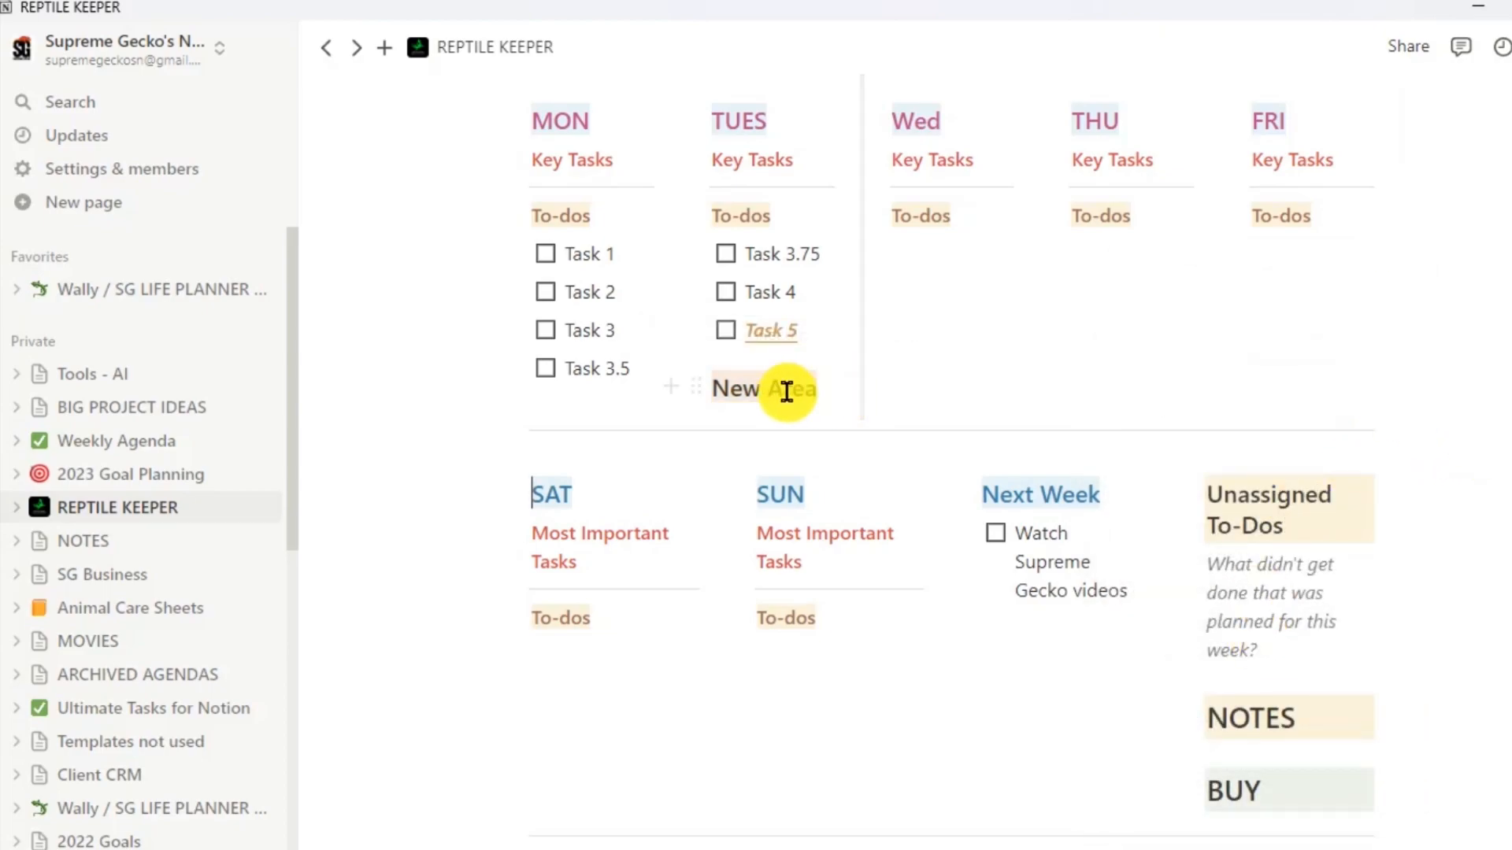
Delete the Task 5 to-do and the New Area heading from the Tuesday column.
left_click_drag(1485, 388, 817, 310)
key("Delete")
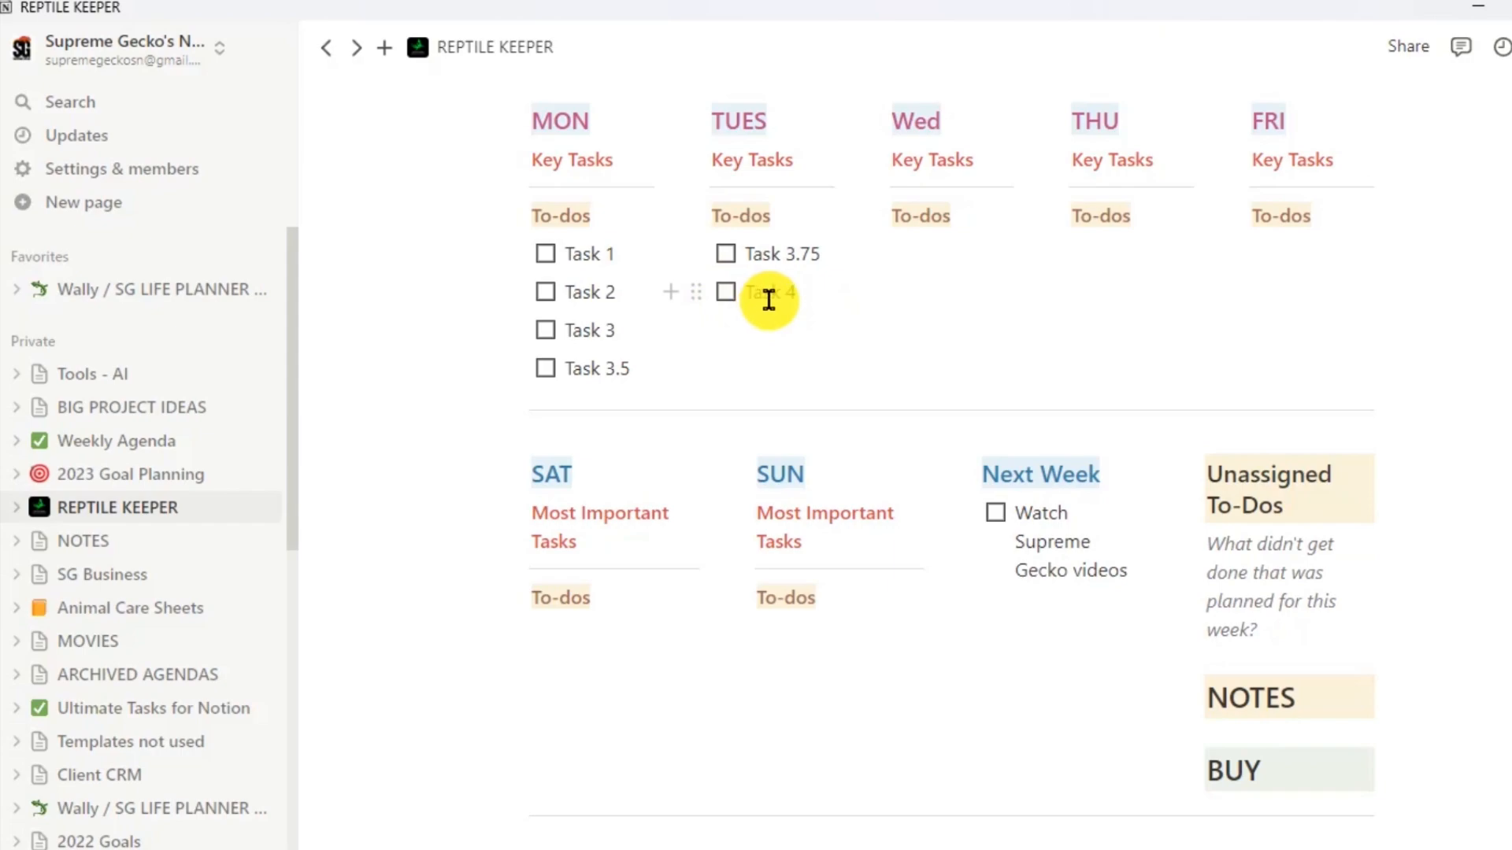
Turn Task 4 under Tuesday into a bulleted list item and add a second bullet reading "Task 5" below it.
left_click(696, 293)
mouse_move(528, 236)
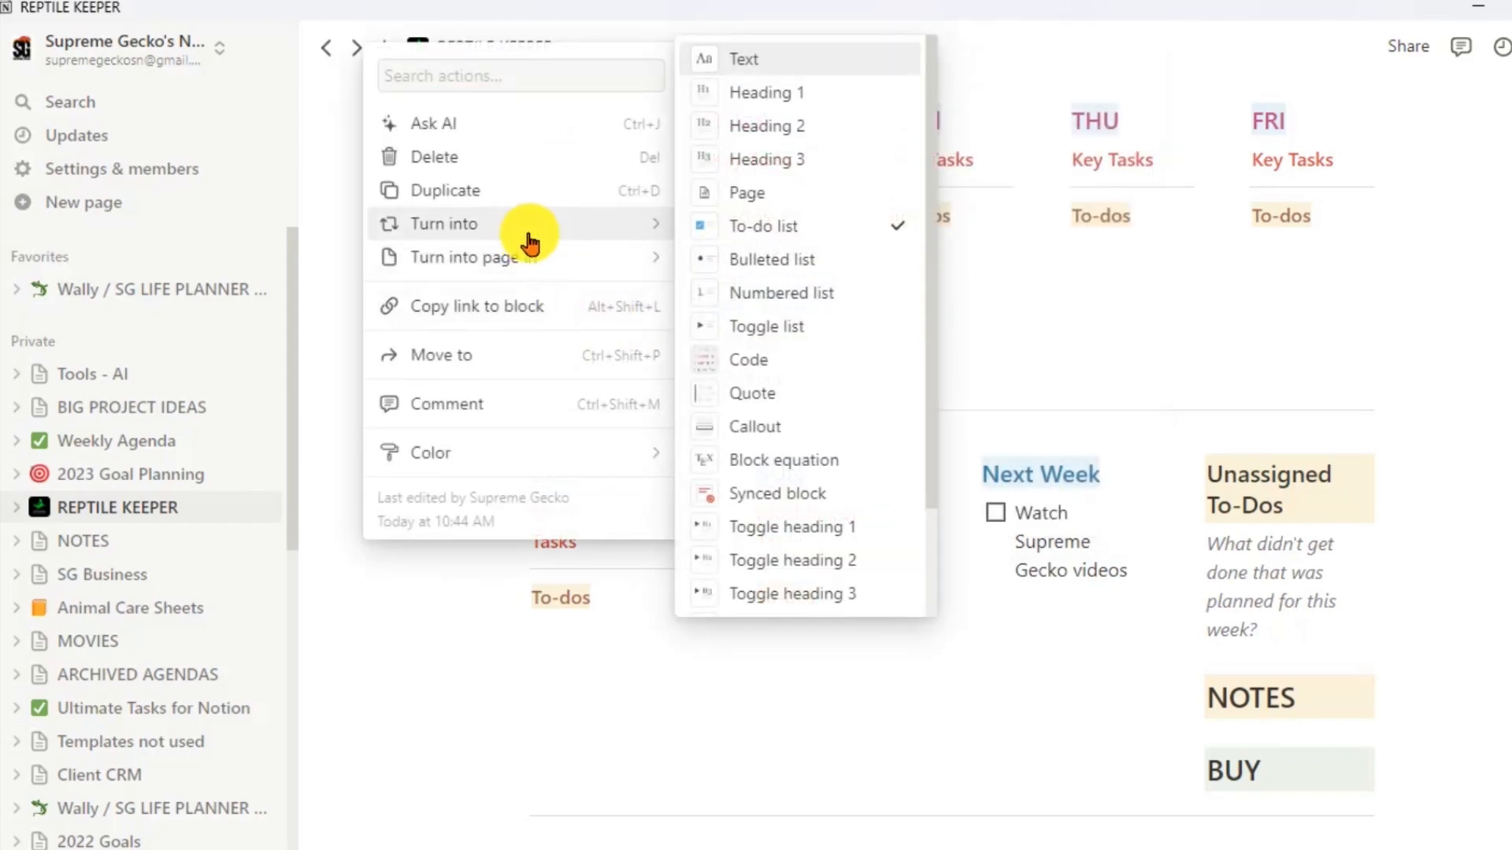
left_click(783, 267)
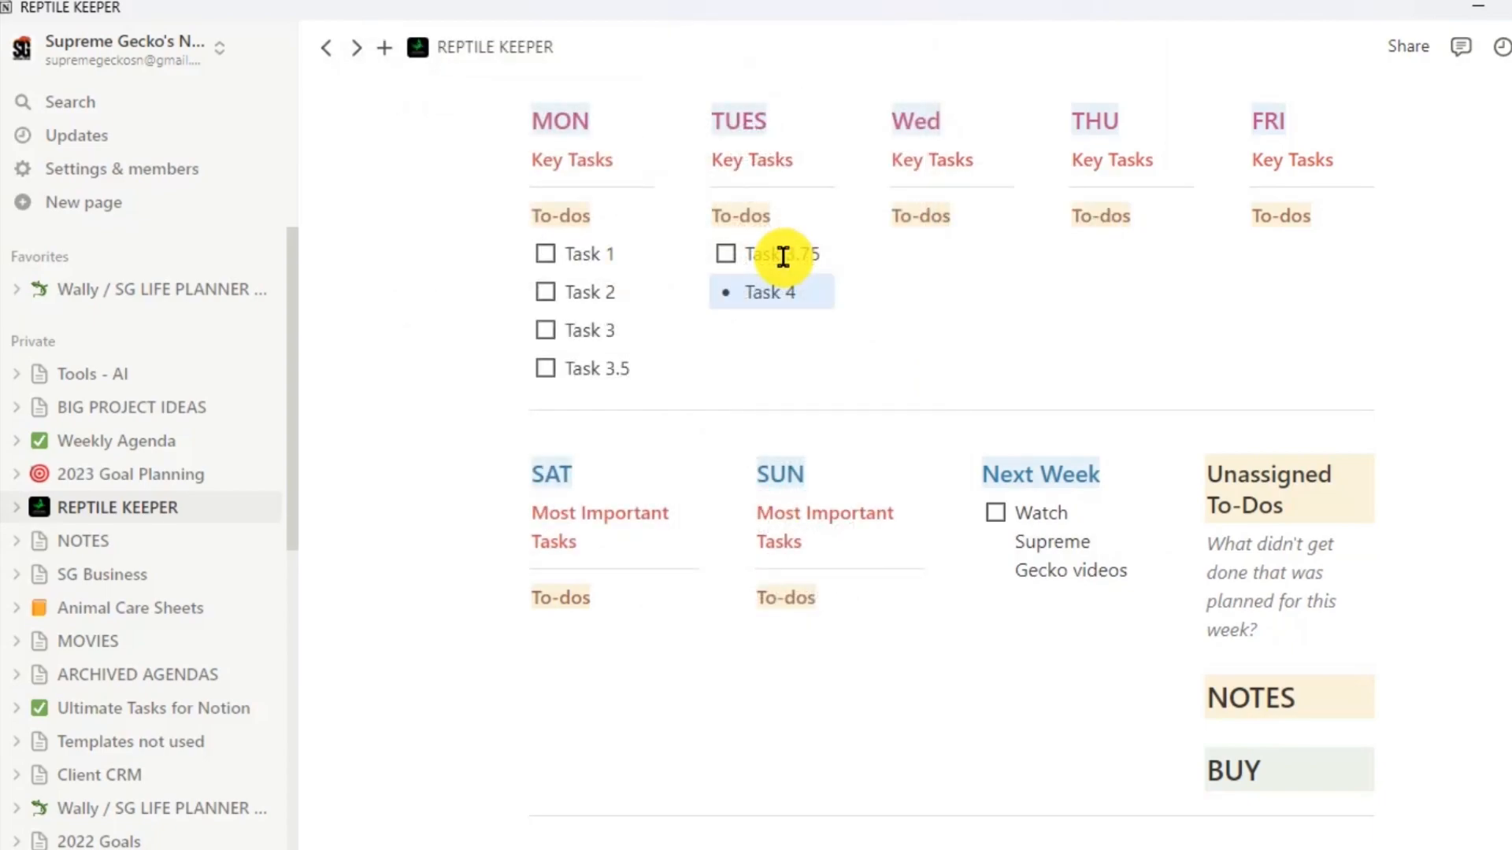
left_click(809, 289)
key("Return")
type("Task 5")
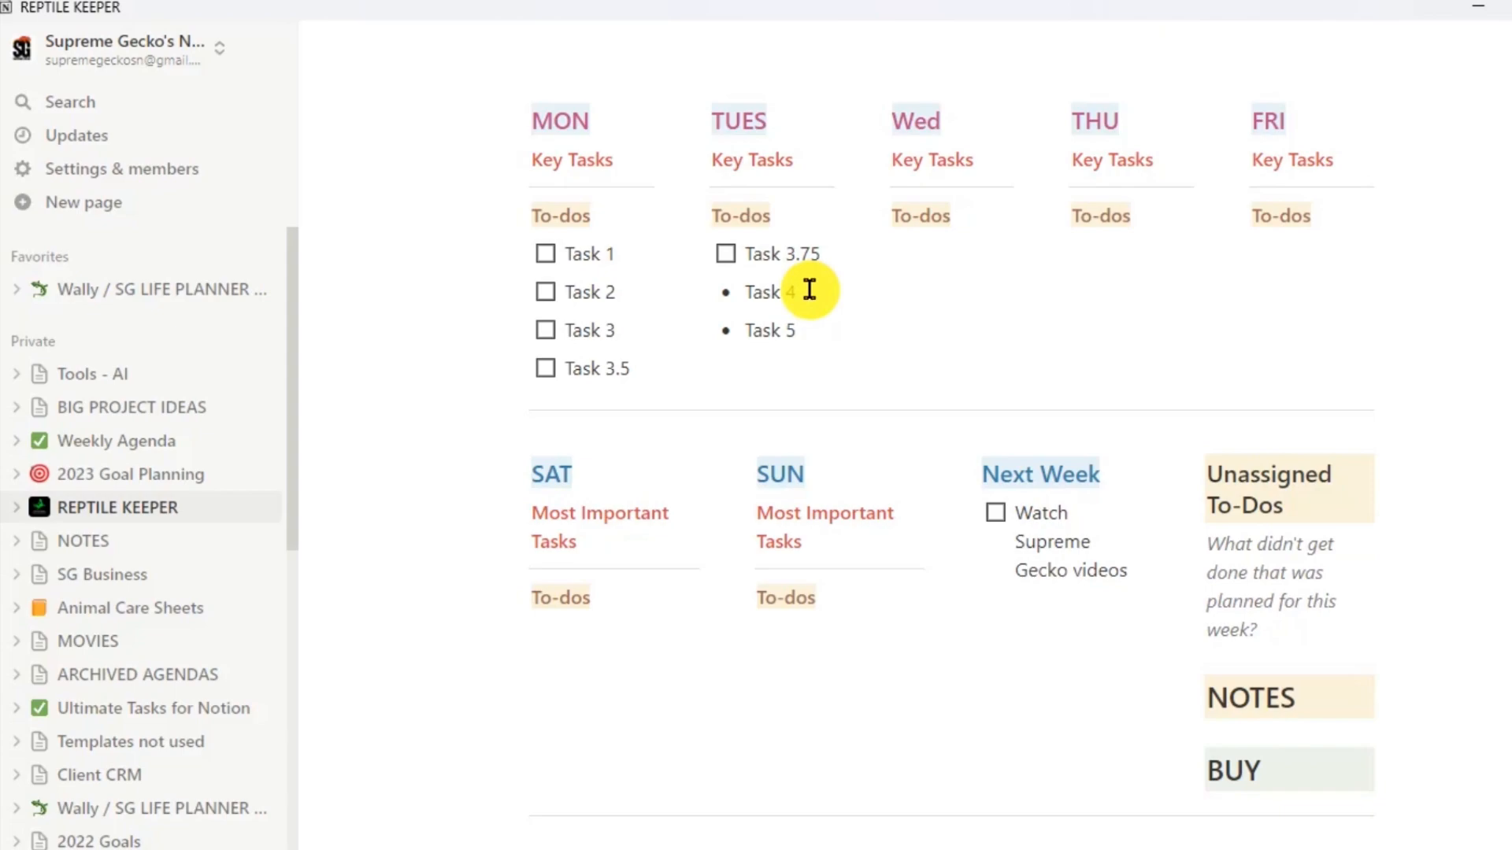
scroll(810, 289, "up", 10)
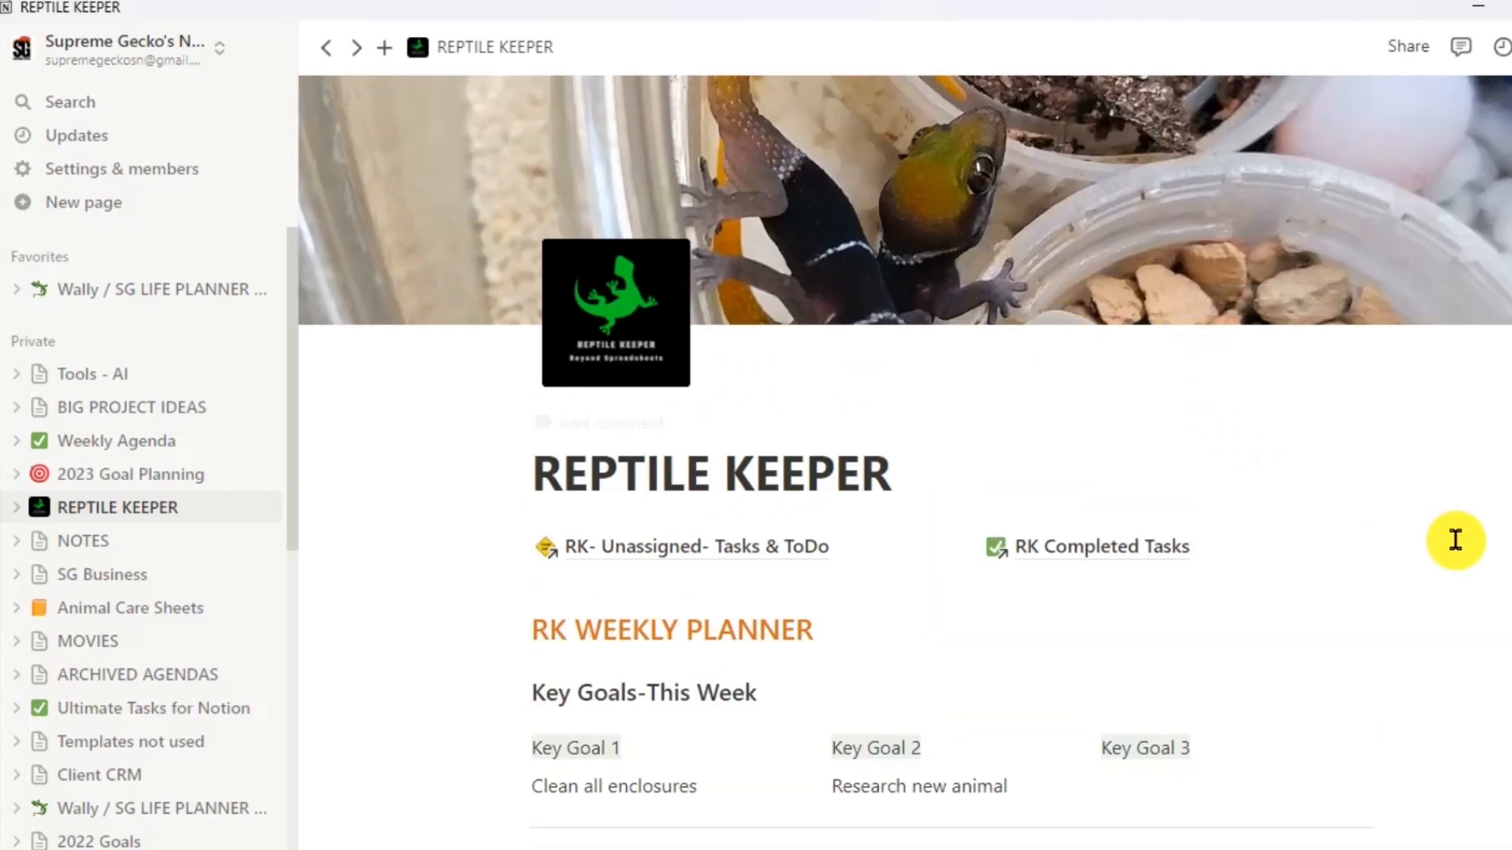